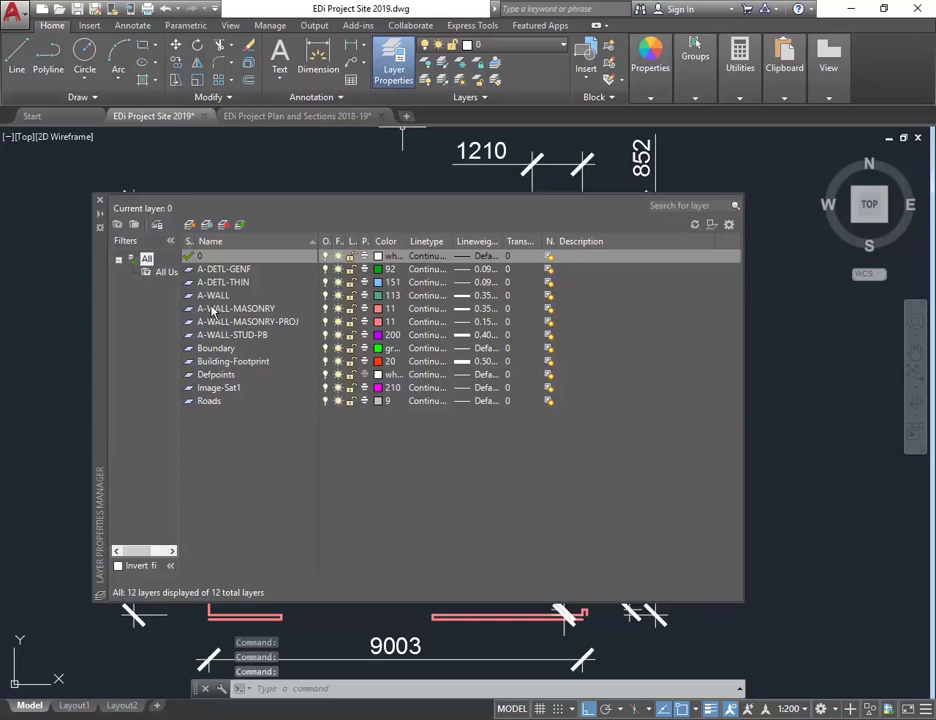
Create a new layer named A-ANNO-DIM for the dimensions
left_click(189, 225)
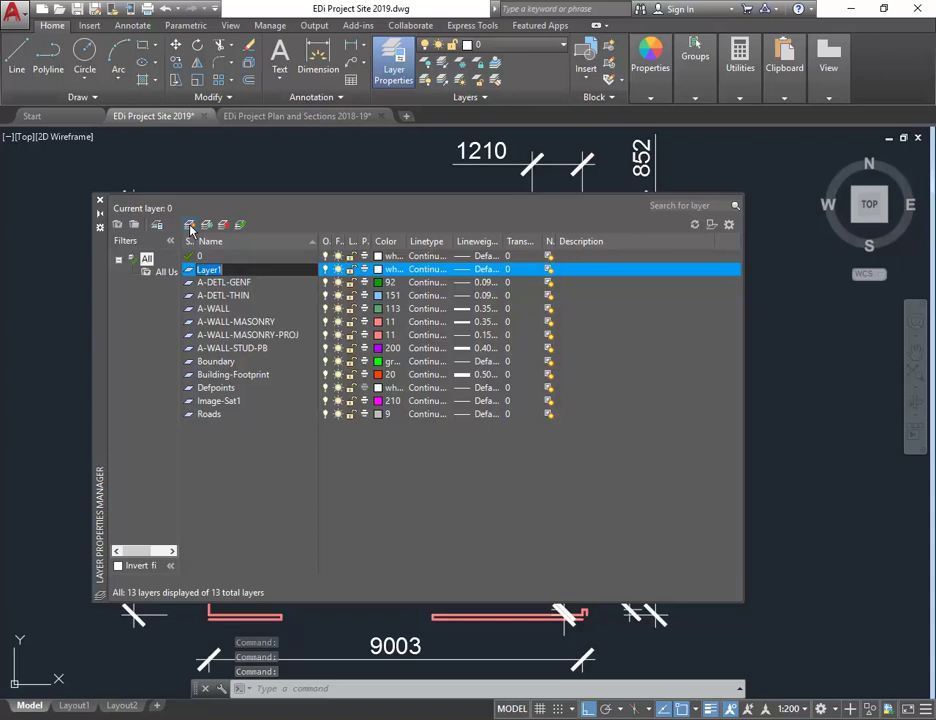
type("a")
key("BackSpace")
type("A-")
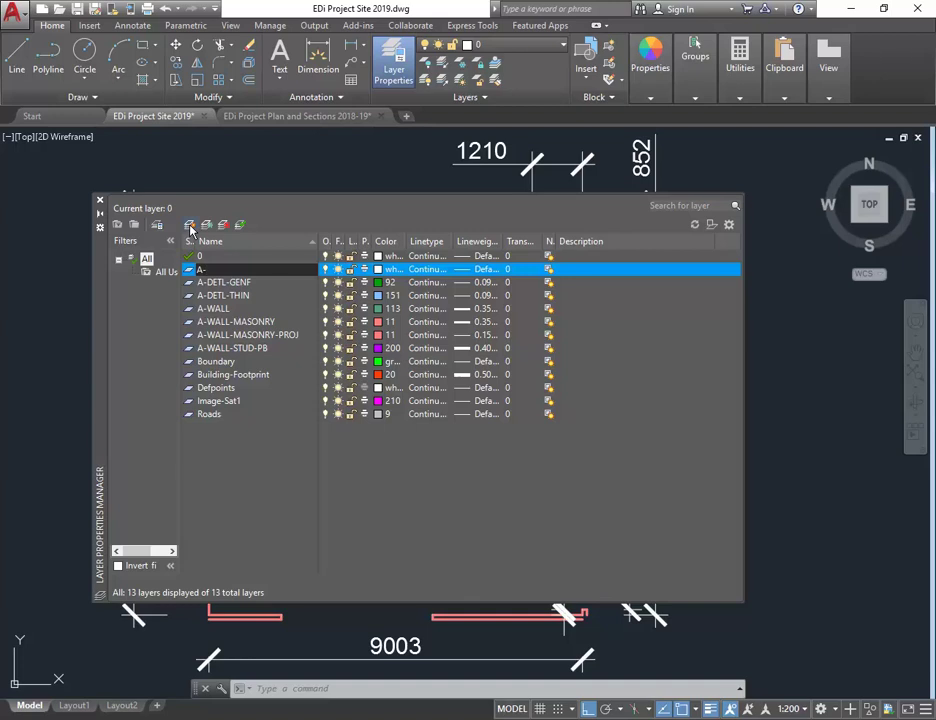
type("ANNO-DIM")
key("Return")
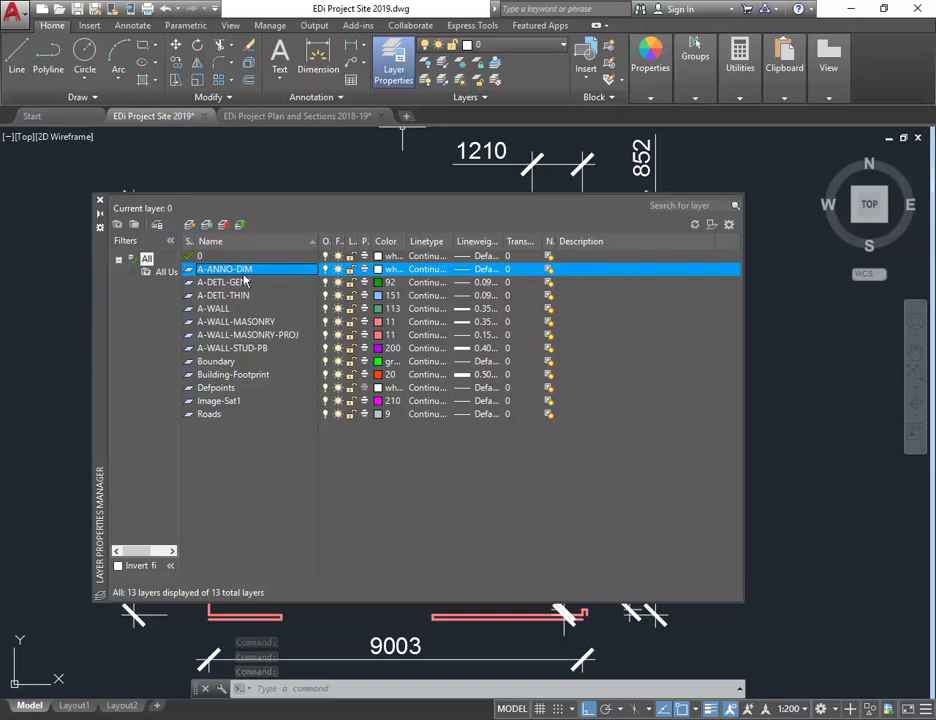
Set the A-ANNO-DIM layer's lineweight to 0.18 mm and close the layer manager
left_click(465, 278)
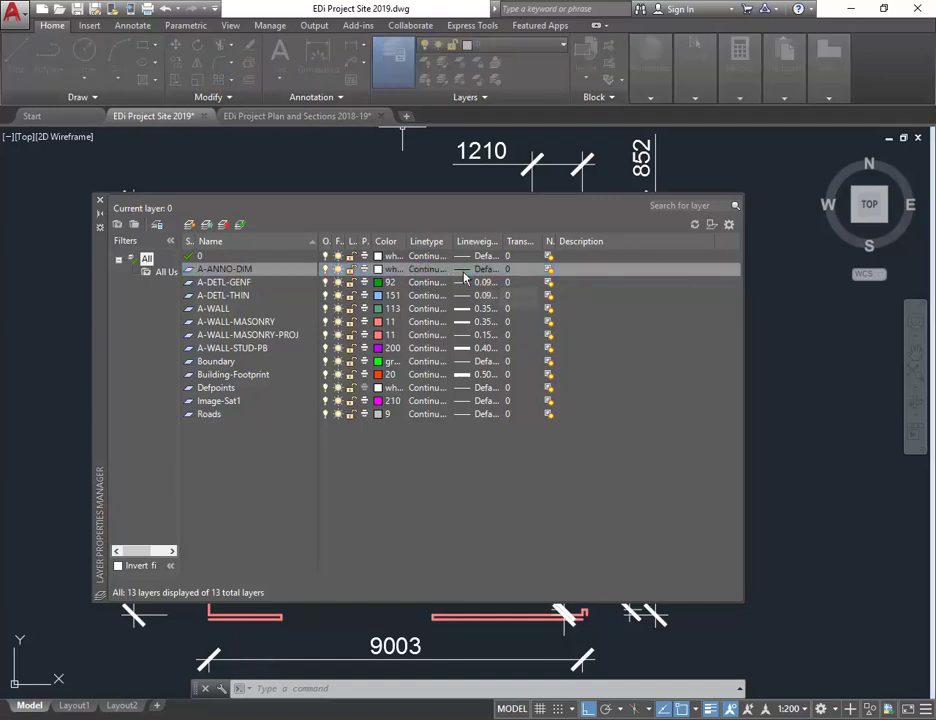
left_click(541, 415)
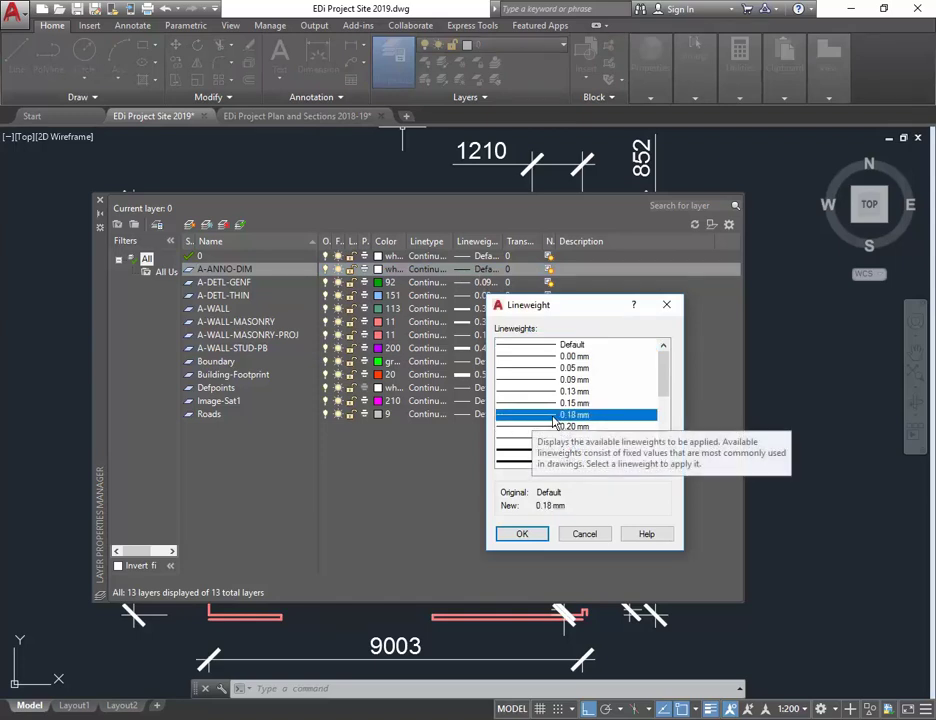
left_click(537, 535)
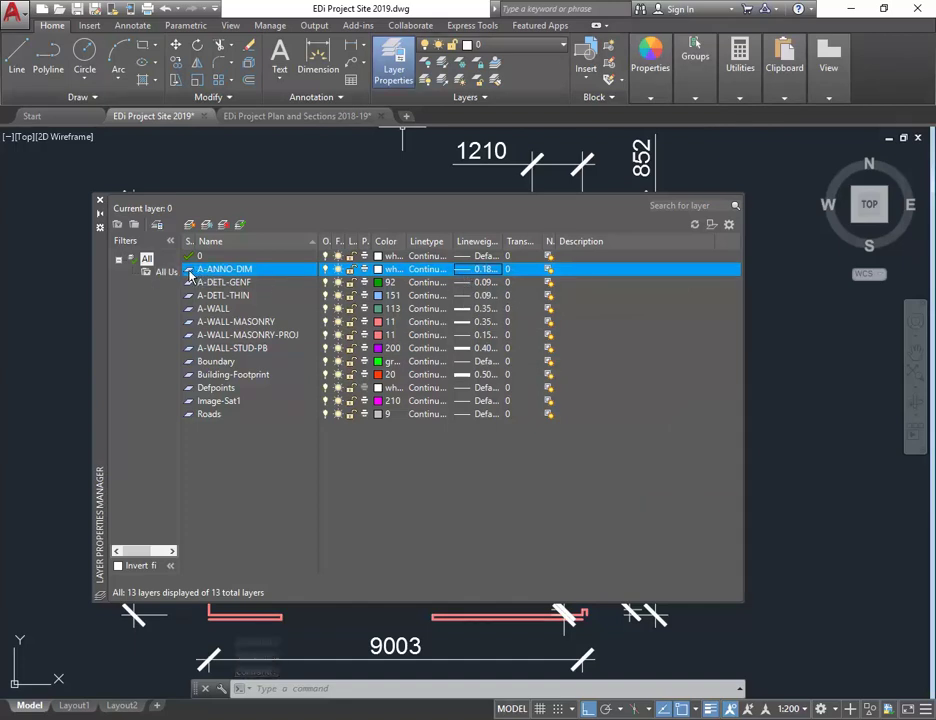
left_click(99, 200)
Assign all the floor plan's dimensions except the 1210 one above the corner notch to the A-ANNO-DIM layer, then clear the selection
left_click(167, 171)
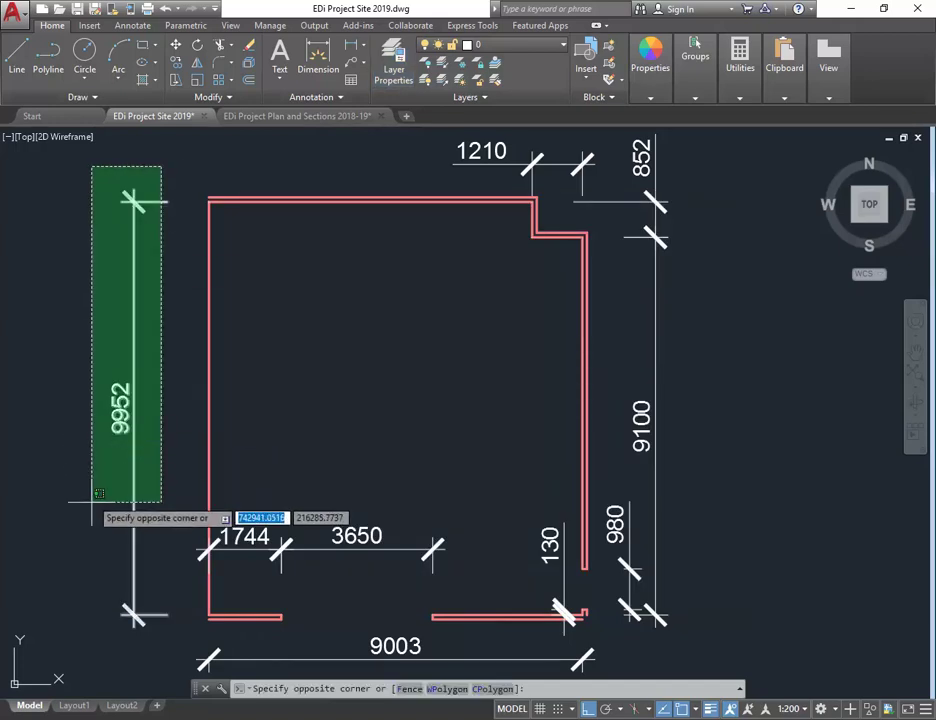
left_click(88, 501)
left_click(403, 503)
left_click(253, 561)
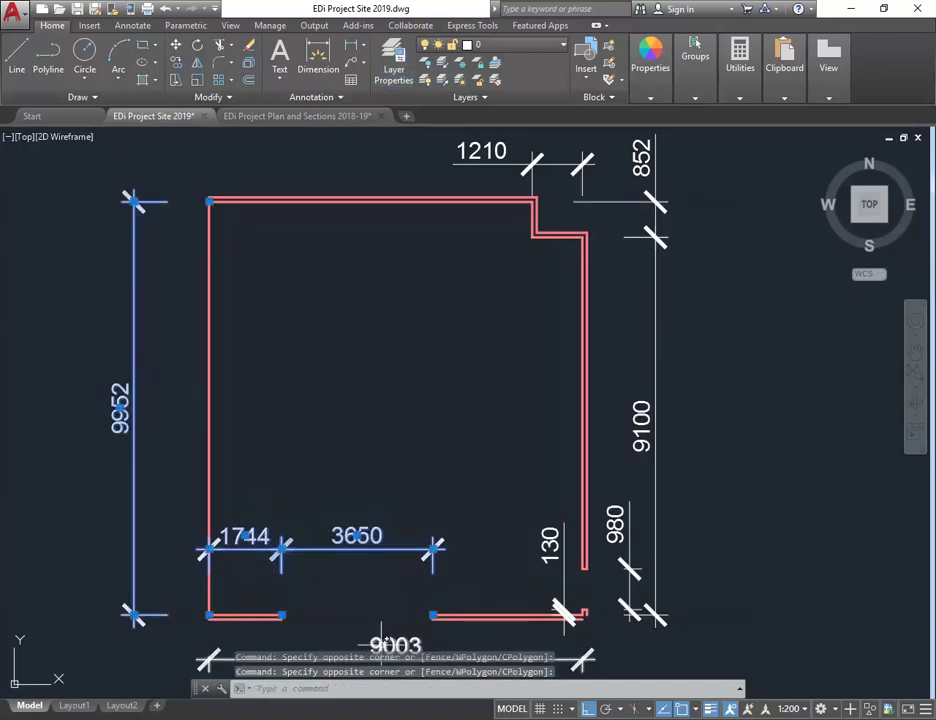
left_click(708, 173)
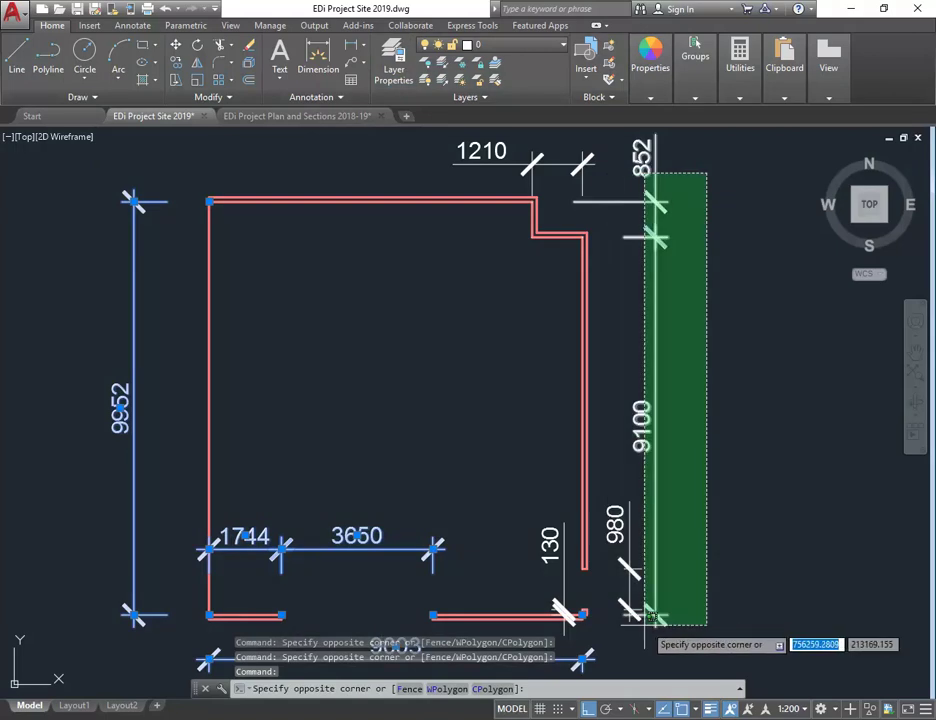
left_click(651, 628)
left_click(557, 505)
left_click(533, 606)
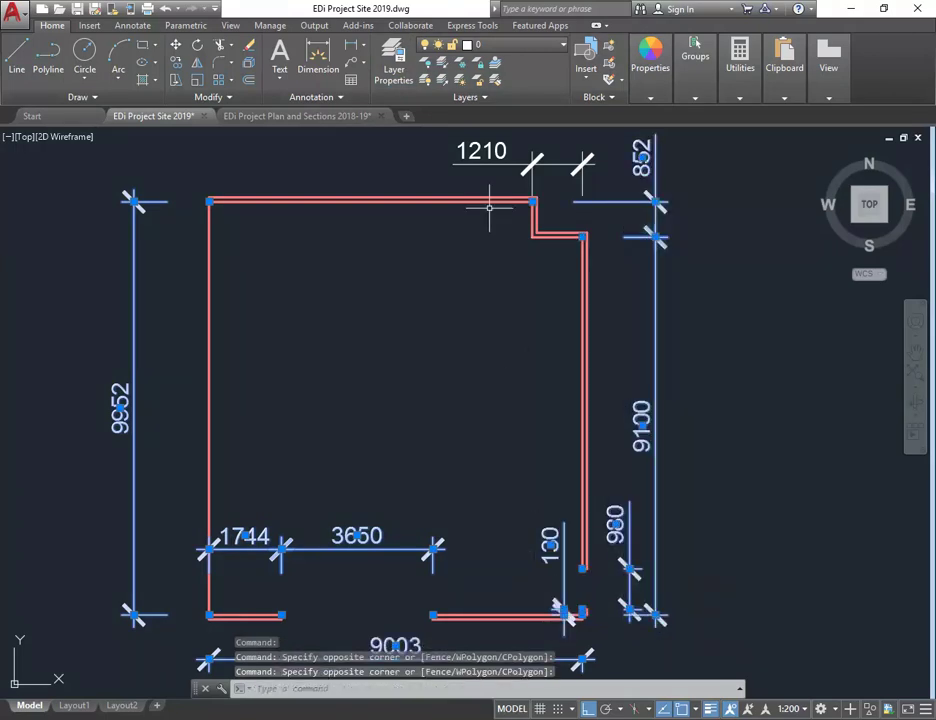
right_click(558, 382)
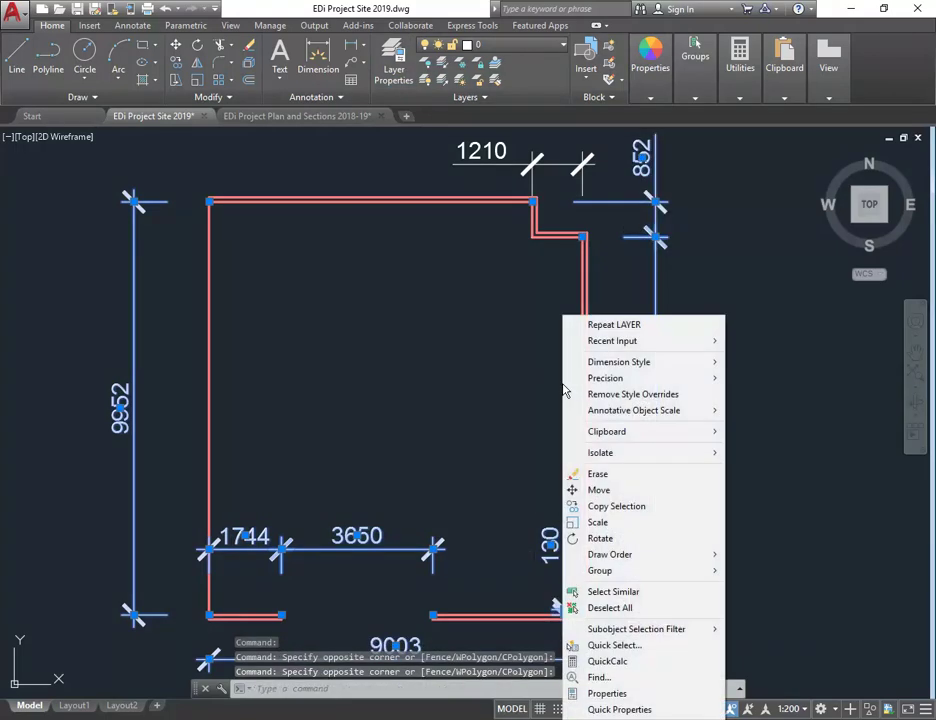
left_click(521, 46)
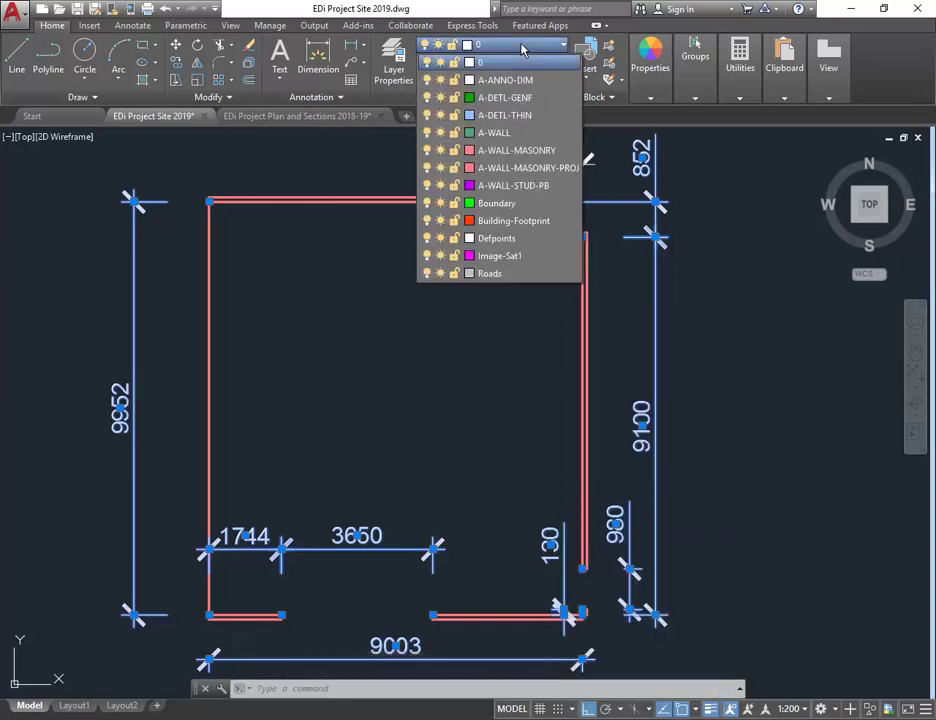
key("Escape")
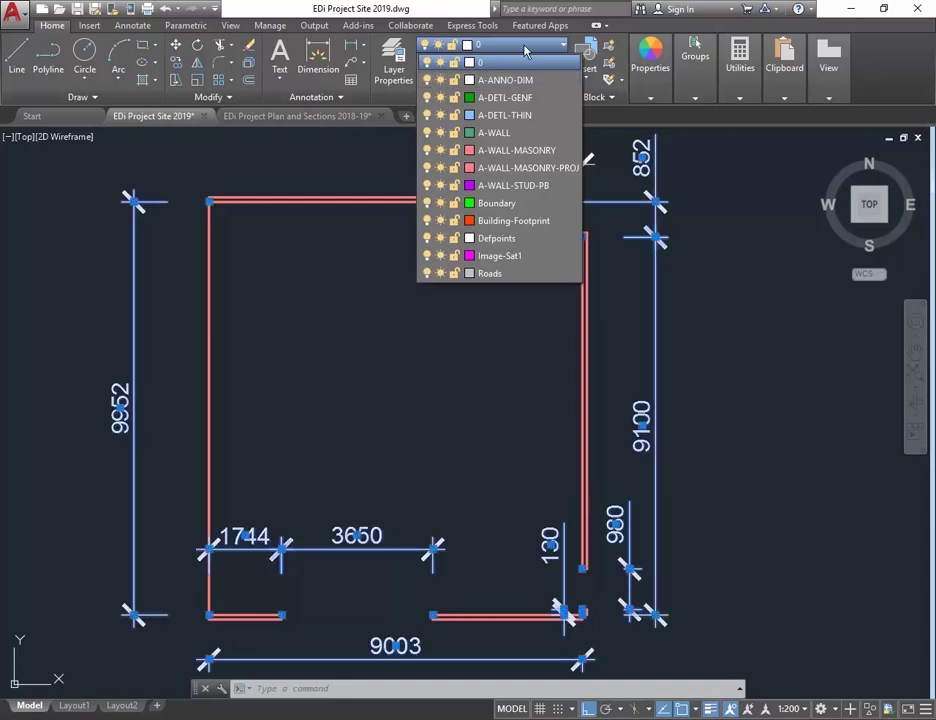
left_click(511, 81)
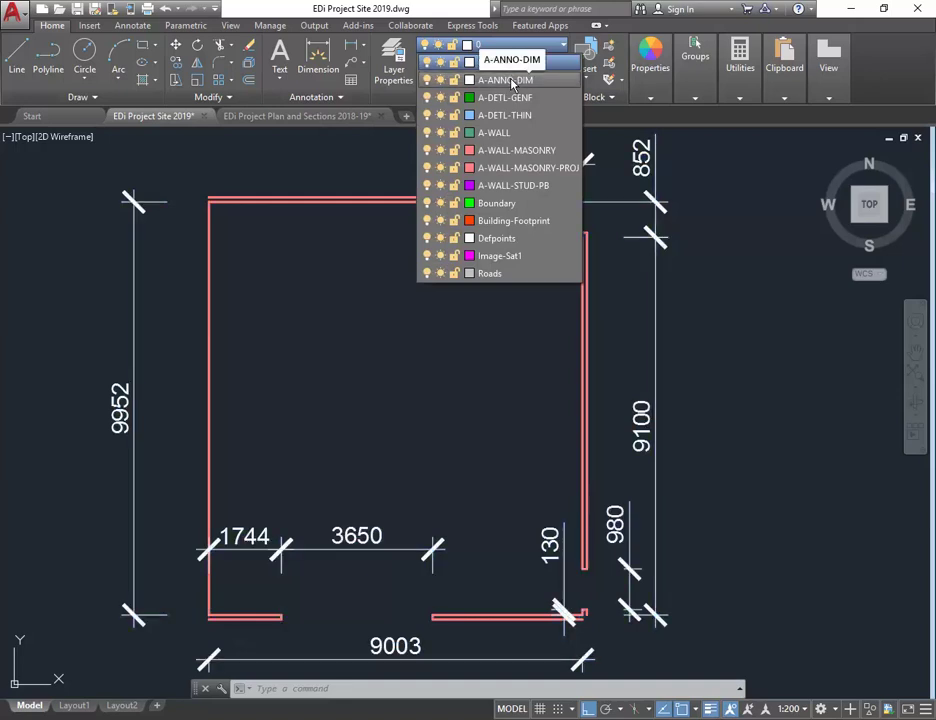
key("ctrl+a")
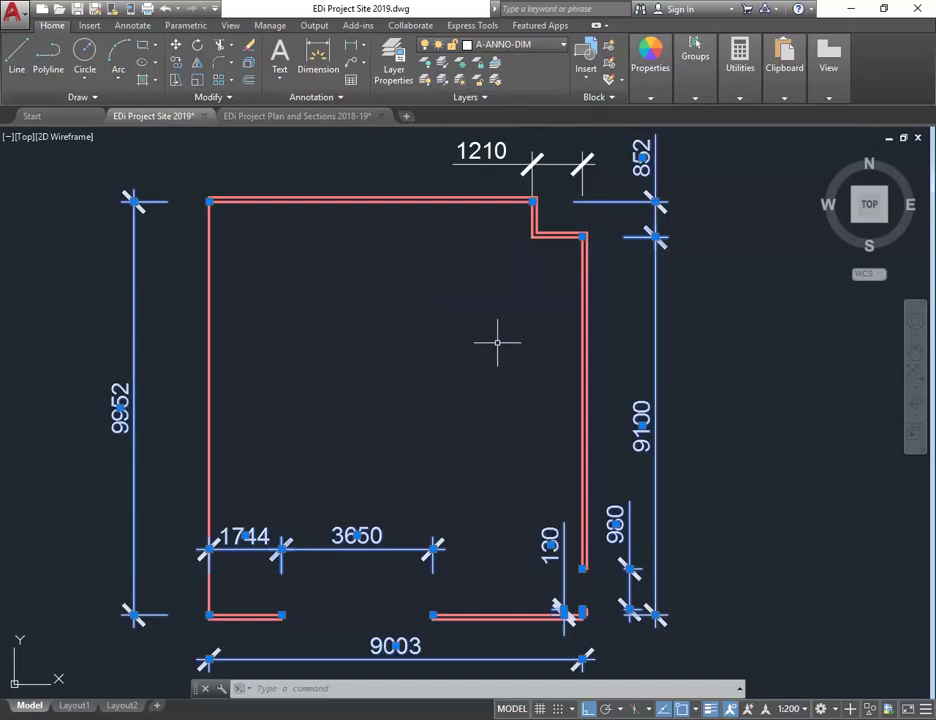
key("Escape")
key("Escape")
key("Escape")
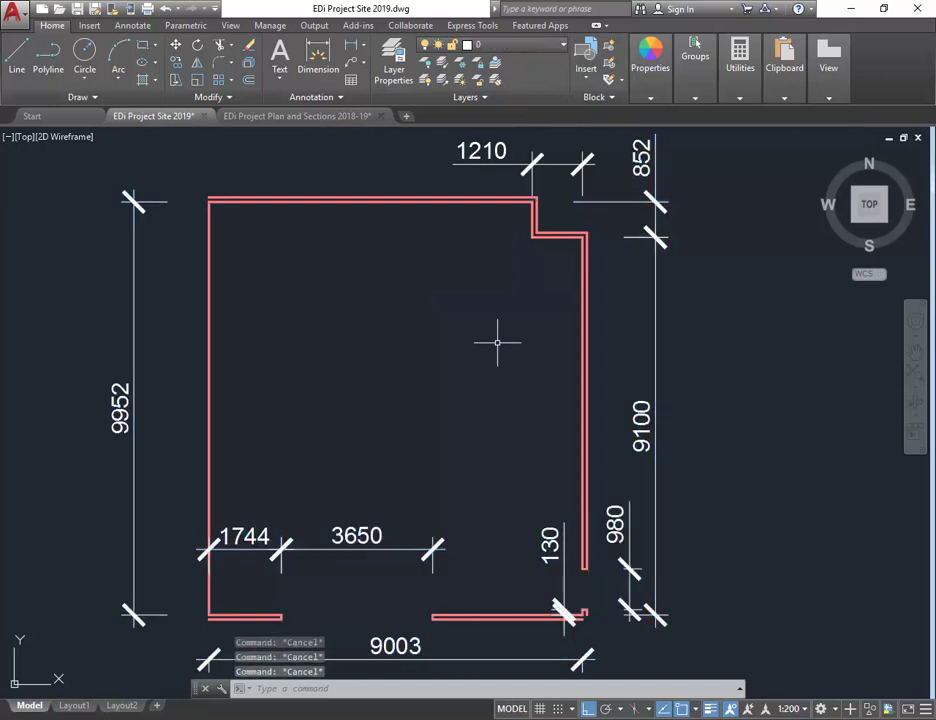
Turn off the A-ANNO-DIM layer to hide the dimensions placed on it
left_click(515, 47)
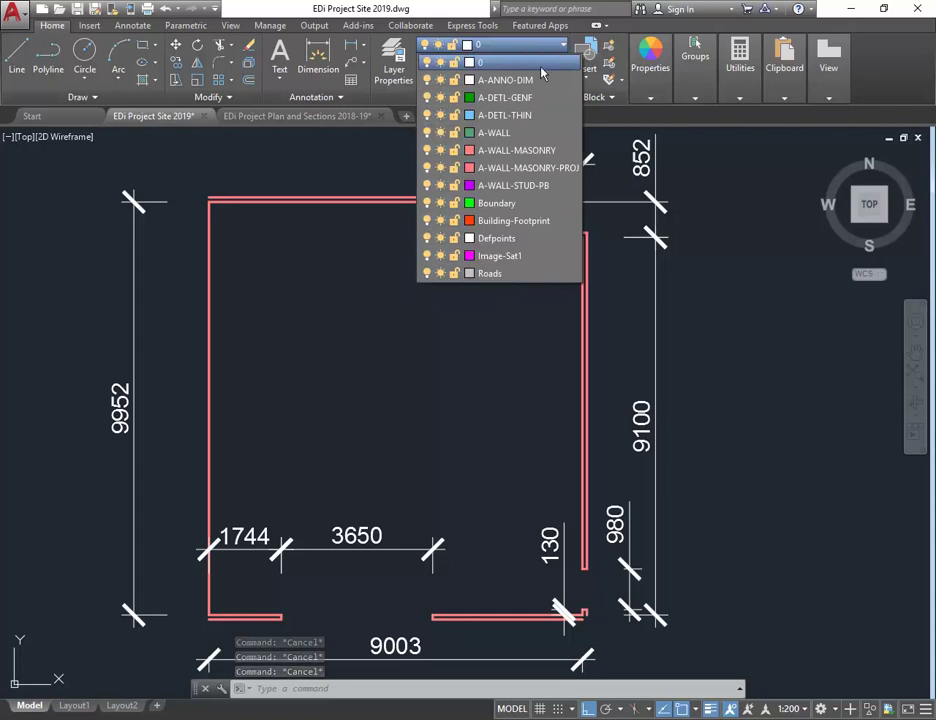
left_click(428, 81)
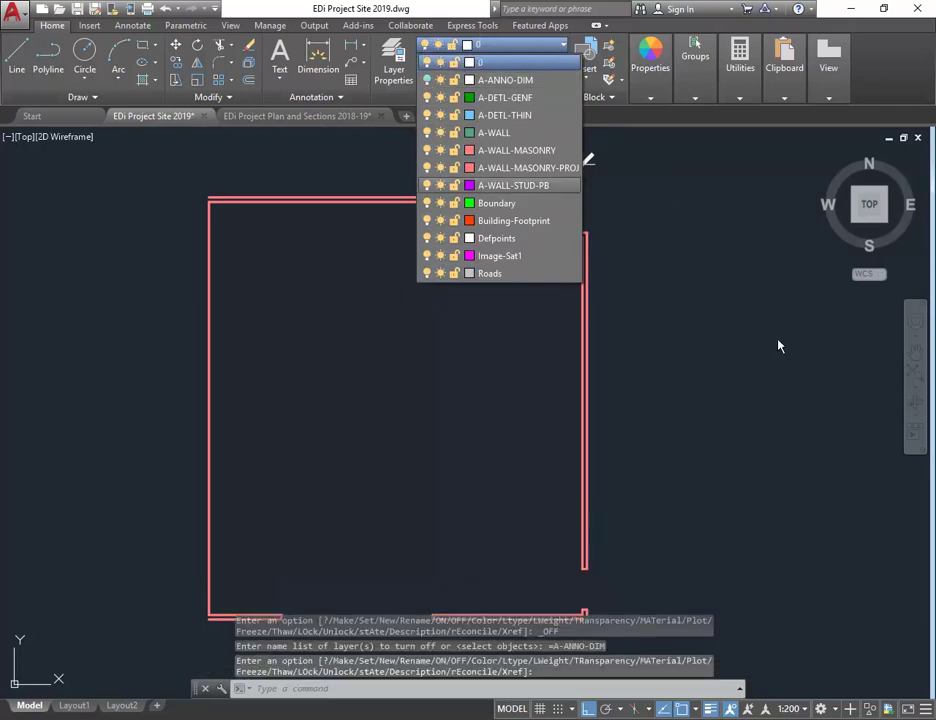
left_click(646, 408)
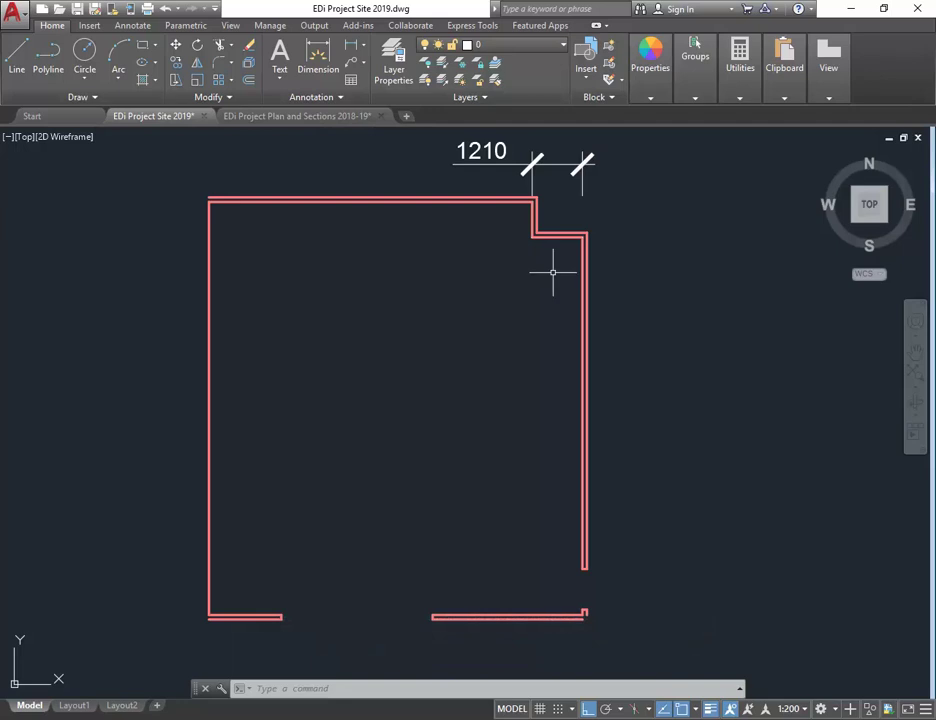
Move the remaining 1210 dimension above the corner notch to the A-ANNO-DIM layer and dismiss the notice
left_click(550, 163)
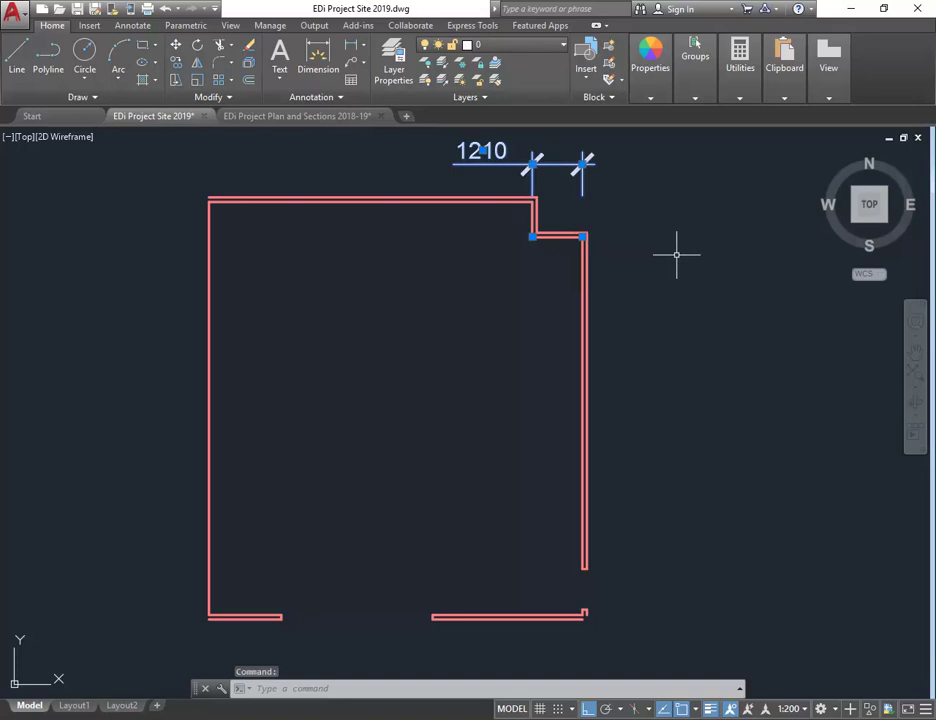
left_click(547, 47)
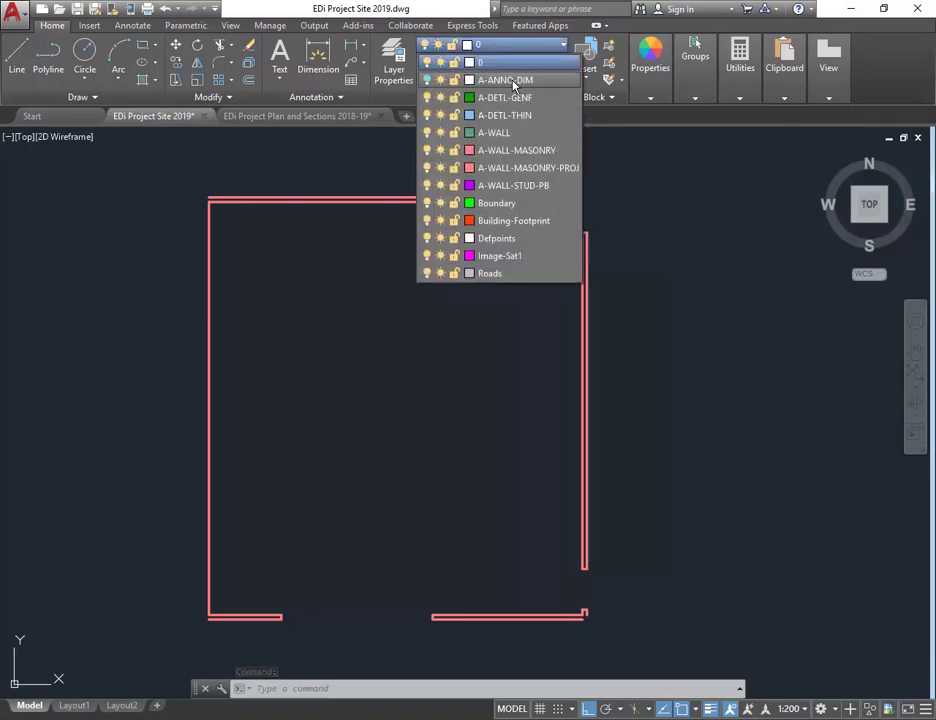
left_click(513, 82)
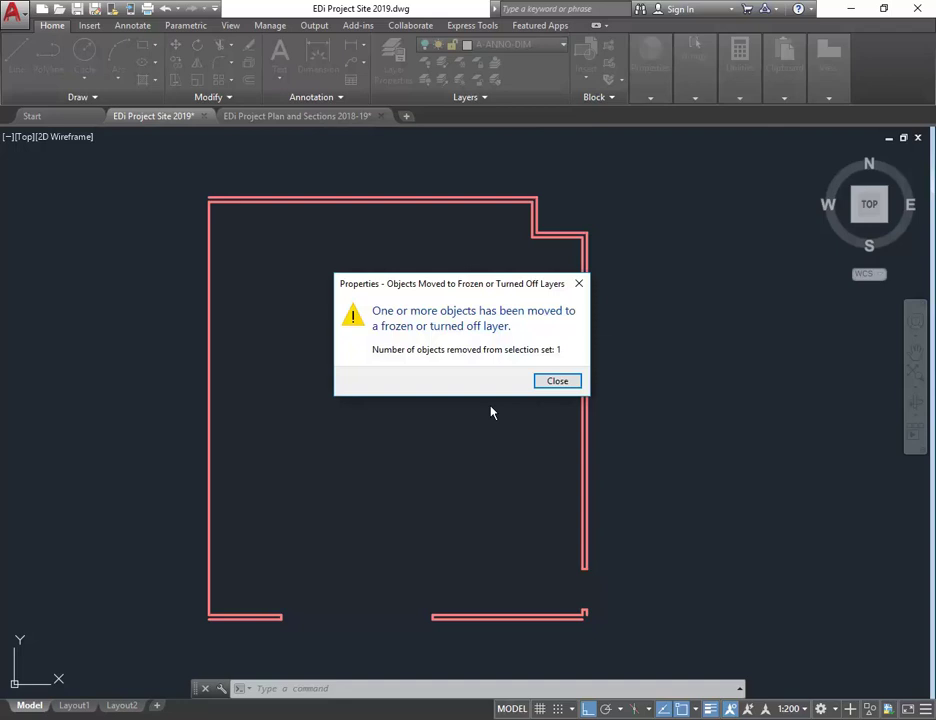
left_click(556, 382)
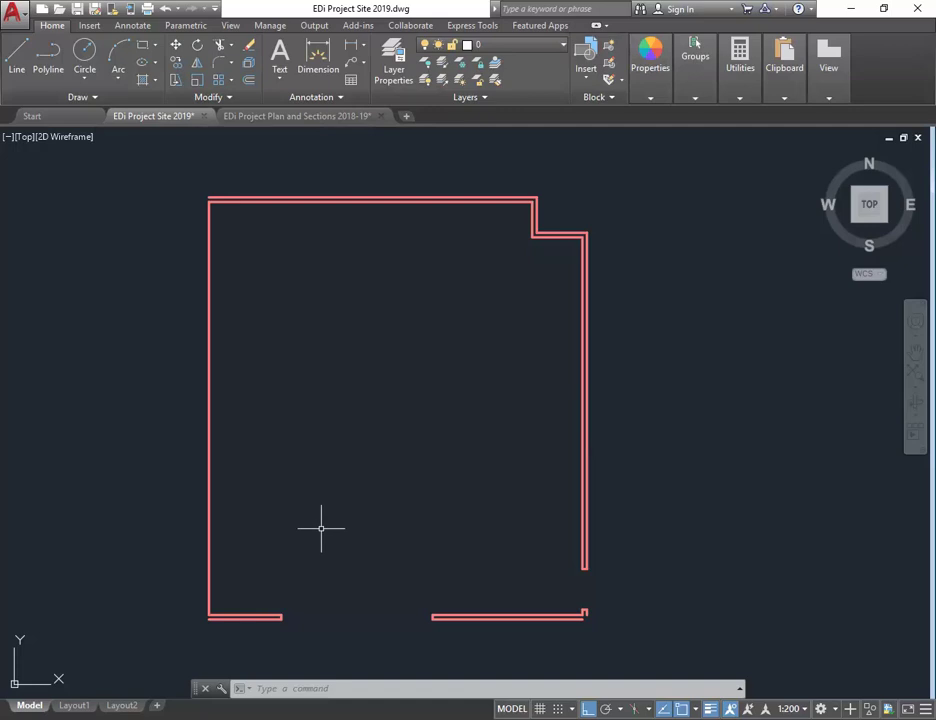
Create another new layer named A-COLUMN-CONC in the layer manager
left_click(393, 62)
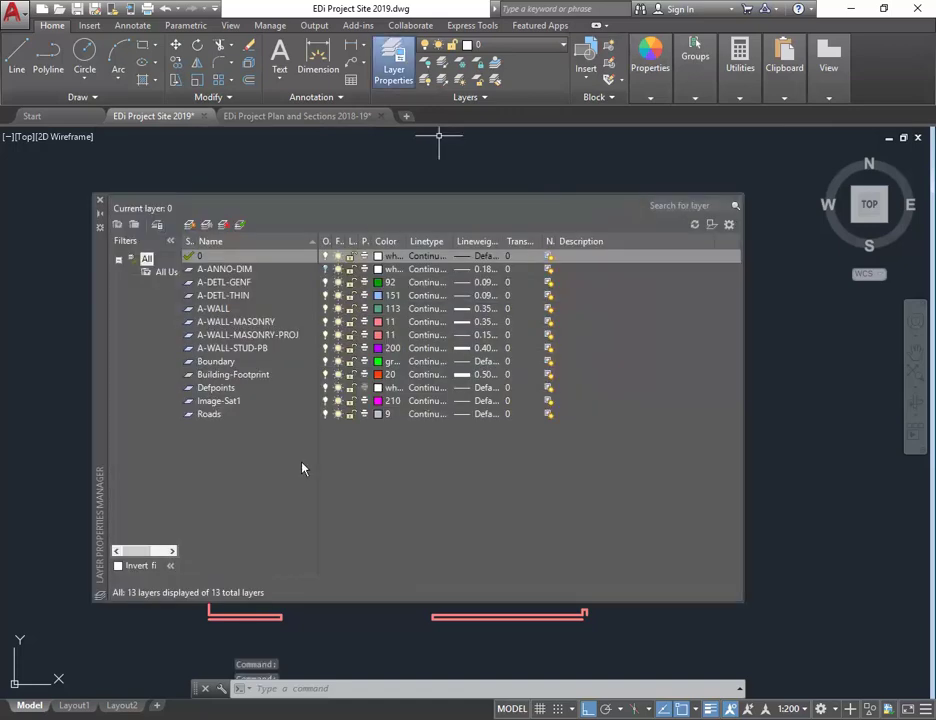
left_click(190, 226)
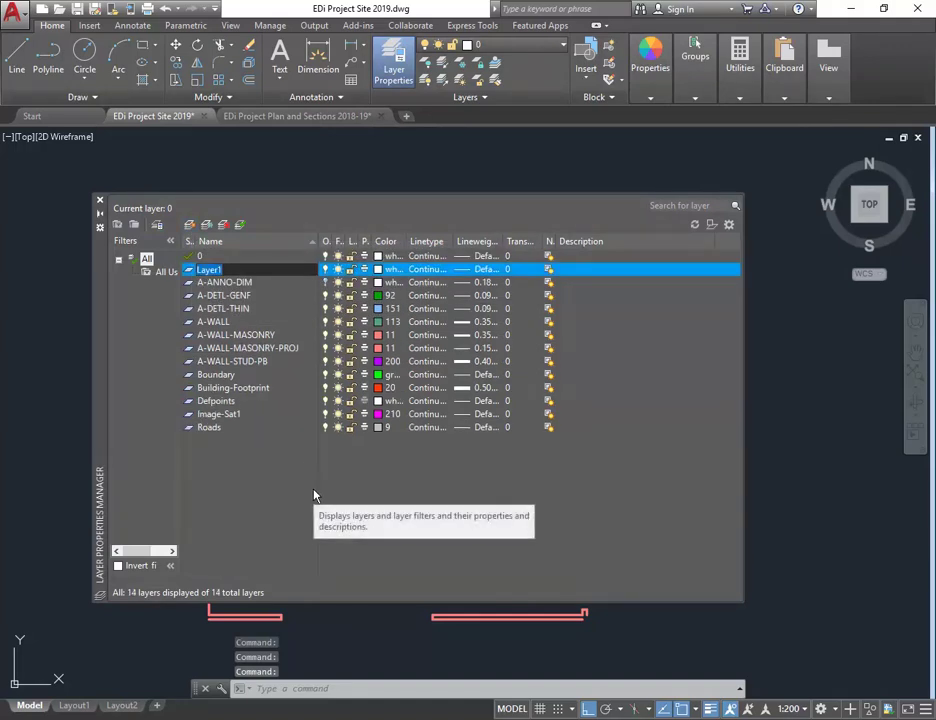
type("A-C")
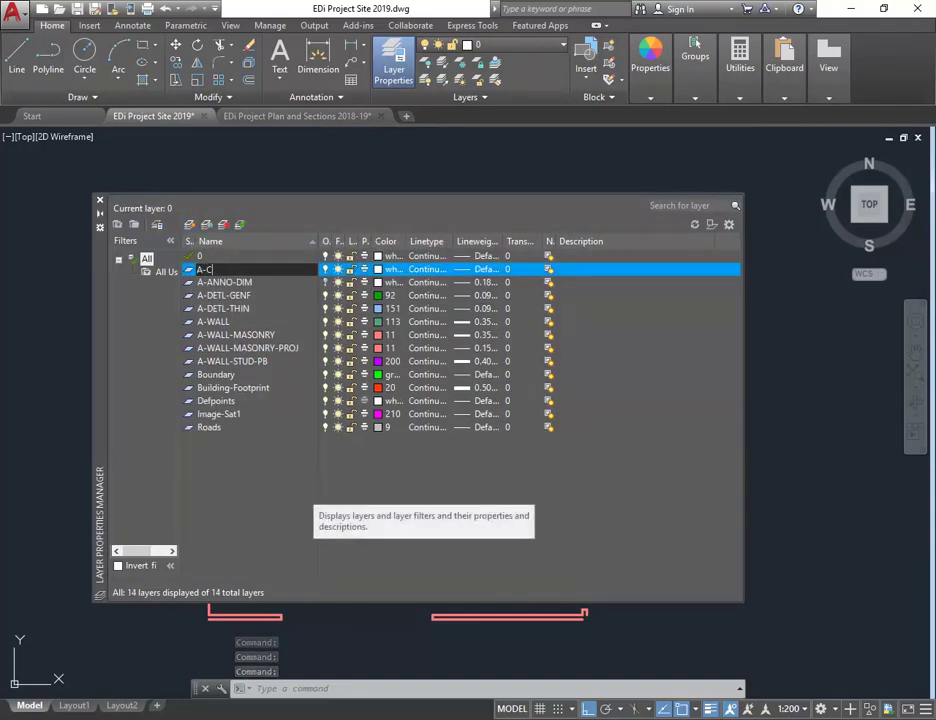
type("OLUMN-CONC")
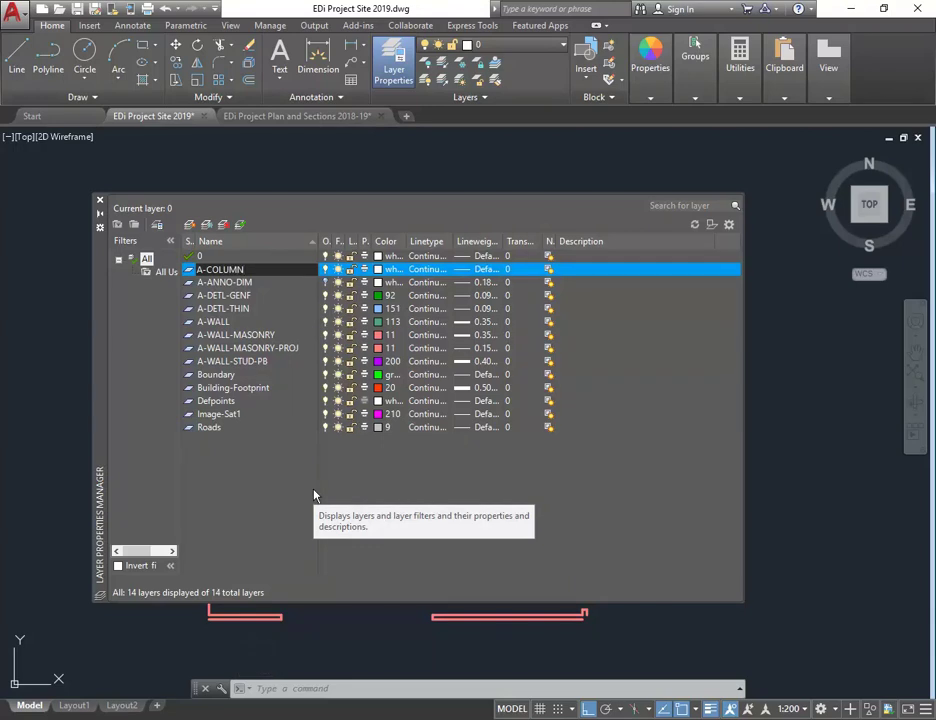
Set the A-COLUMN-CONC layer's colour to index colour 90
left_click(384, 269)
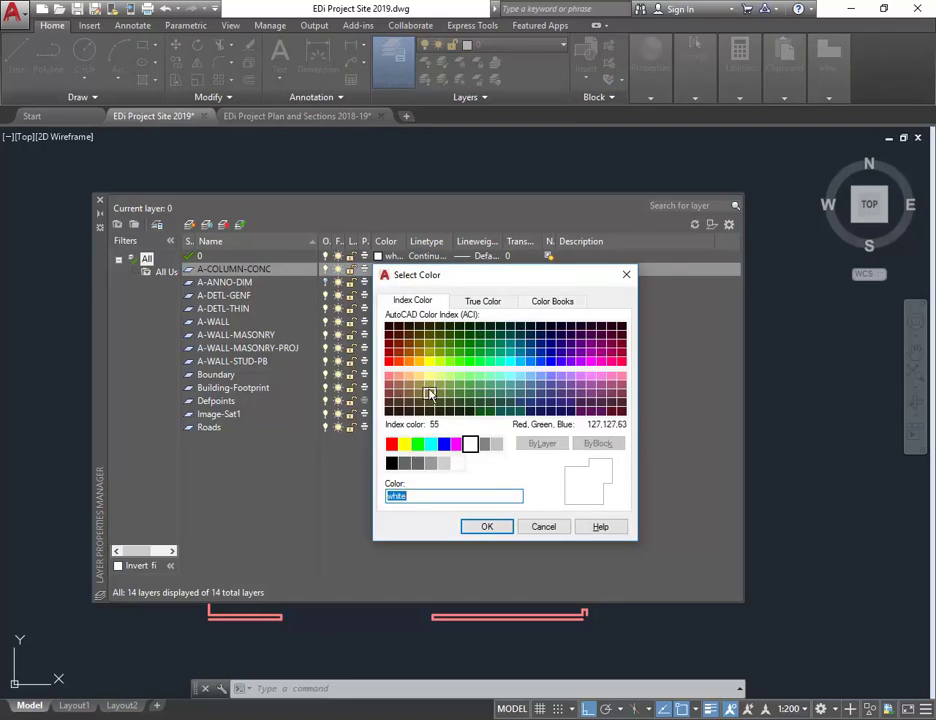
left_click(458, 376)
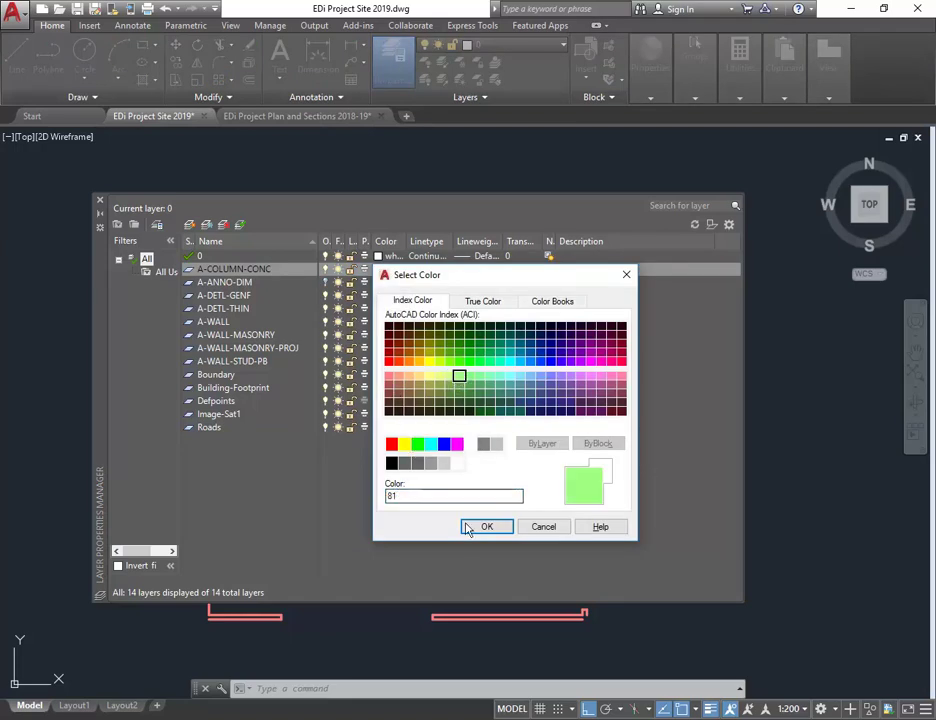
left_click(417, 443)
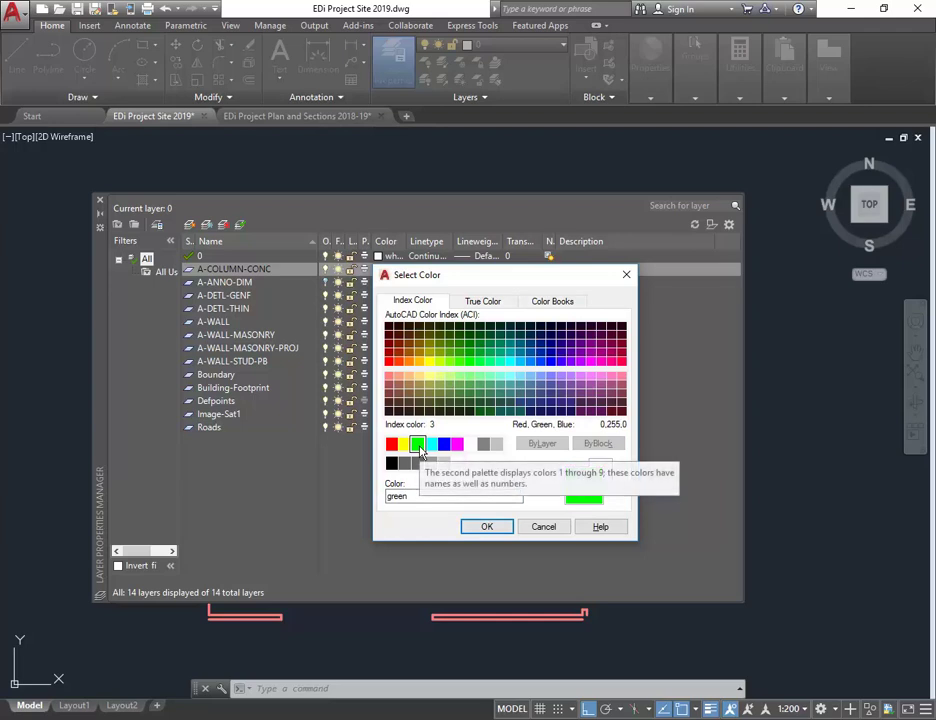
left_click(470, 362)
left_click(480, 362)
left_click(469, 362)
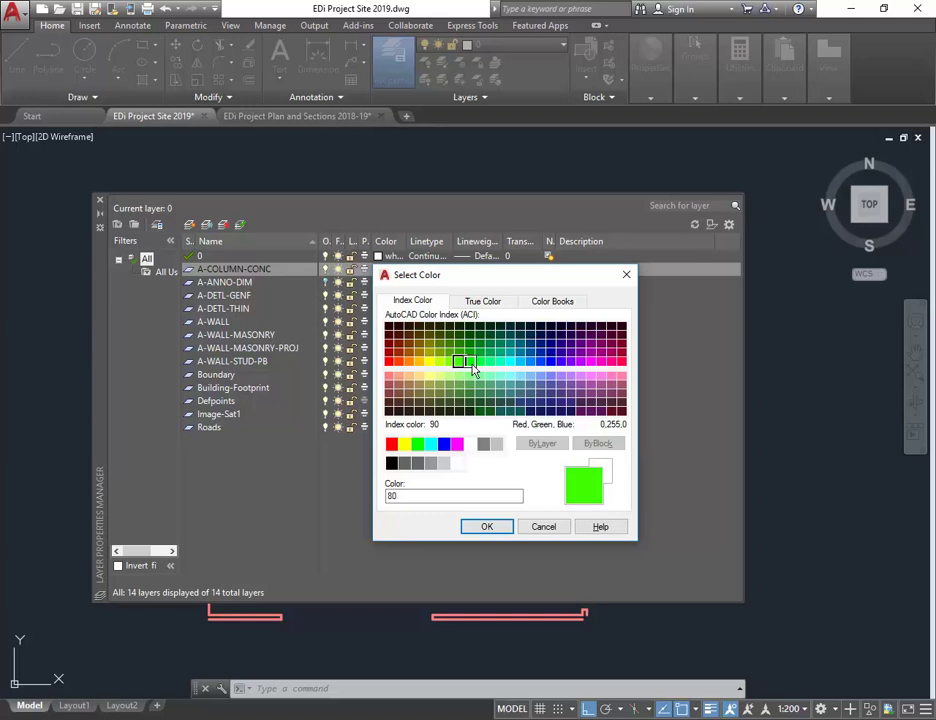
left_click(485, 527)
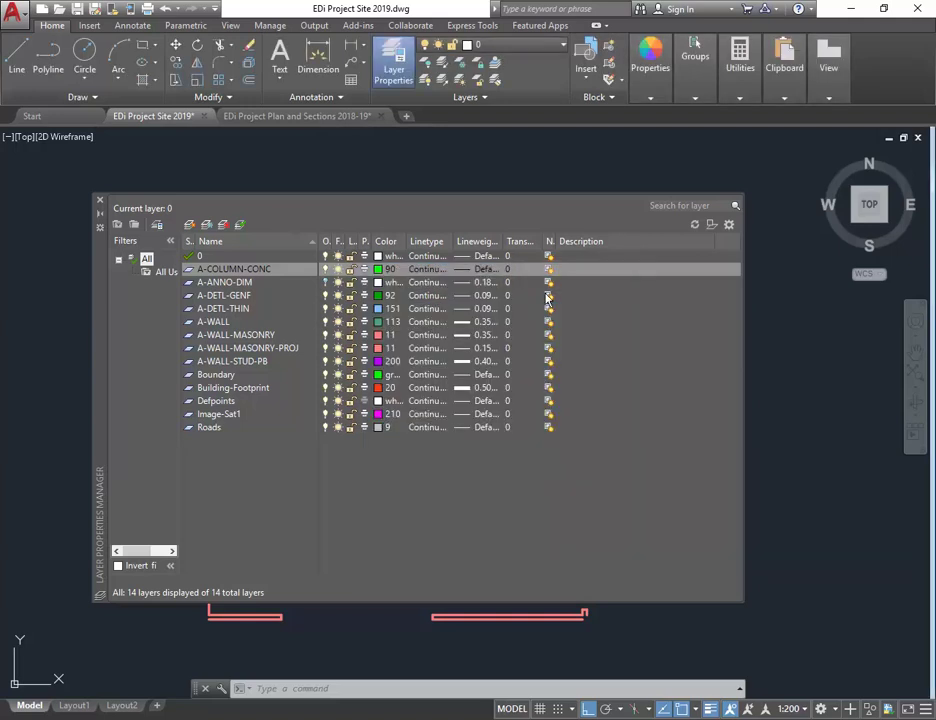
Set the A-COLUMN-CONC layer's lineweight to 0.35 mm
left_click(463, 272)
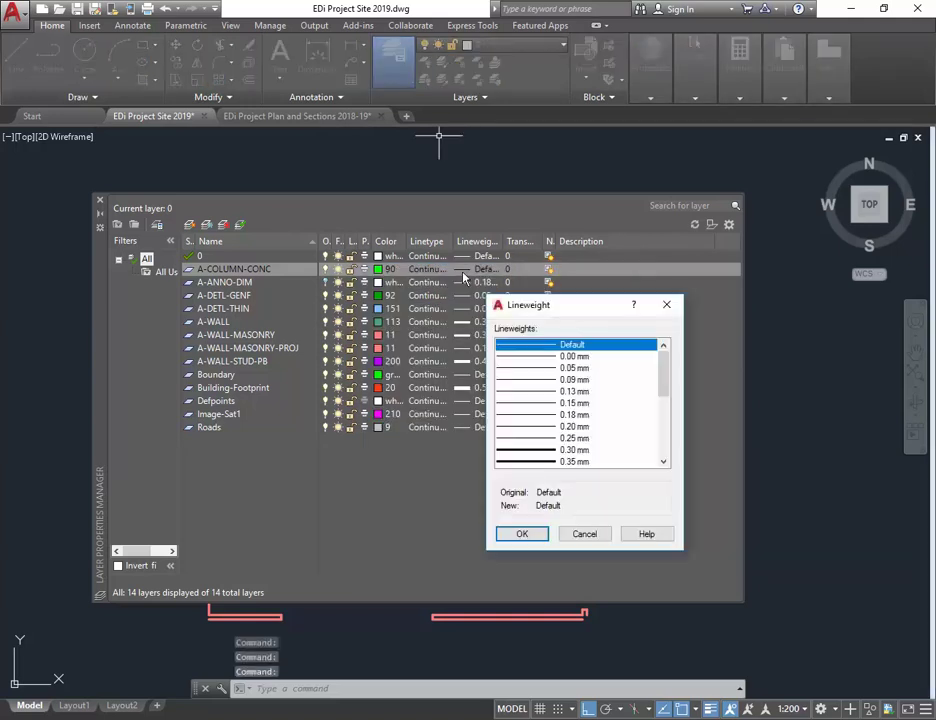
left_click(548, 463)
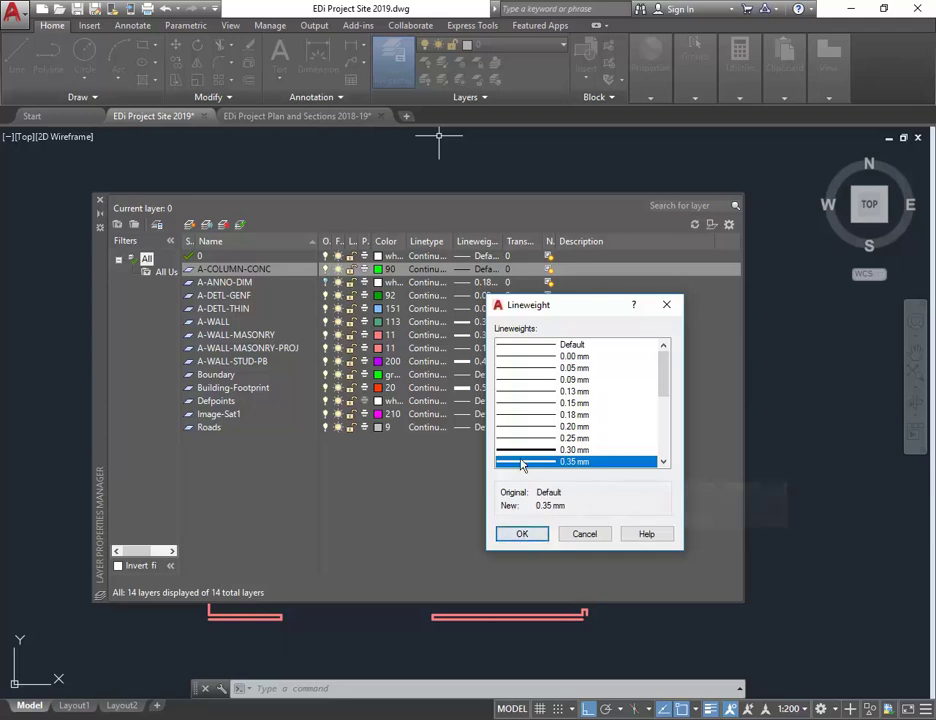
left_click(522, 534)
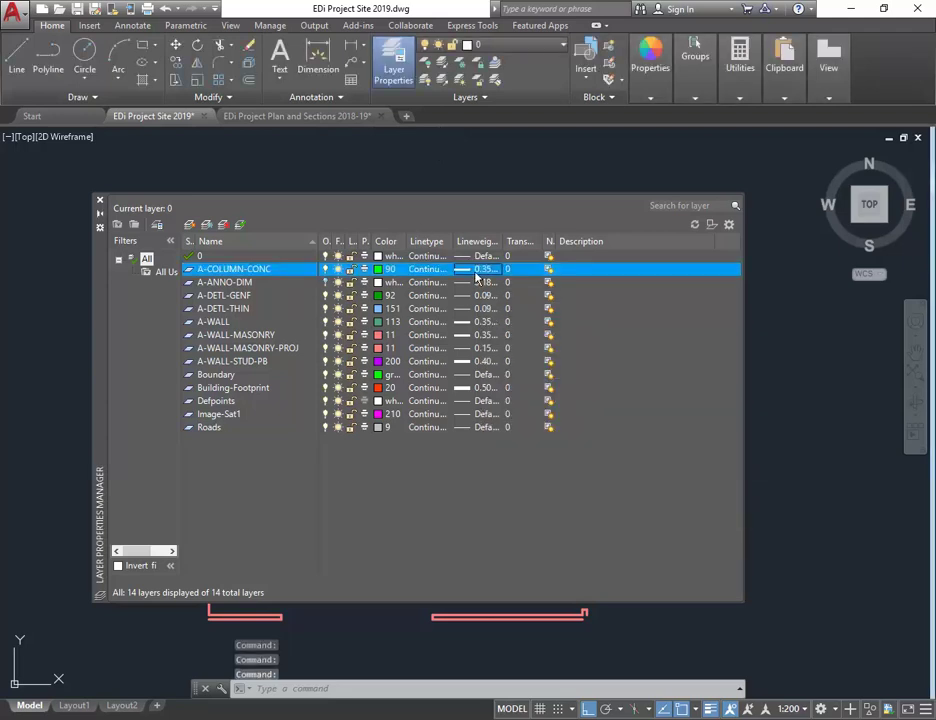
Make A-COLUMN-CONC the current layer and draw a 350 by 350 square beside the open wall corner
double_click(188, 269)
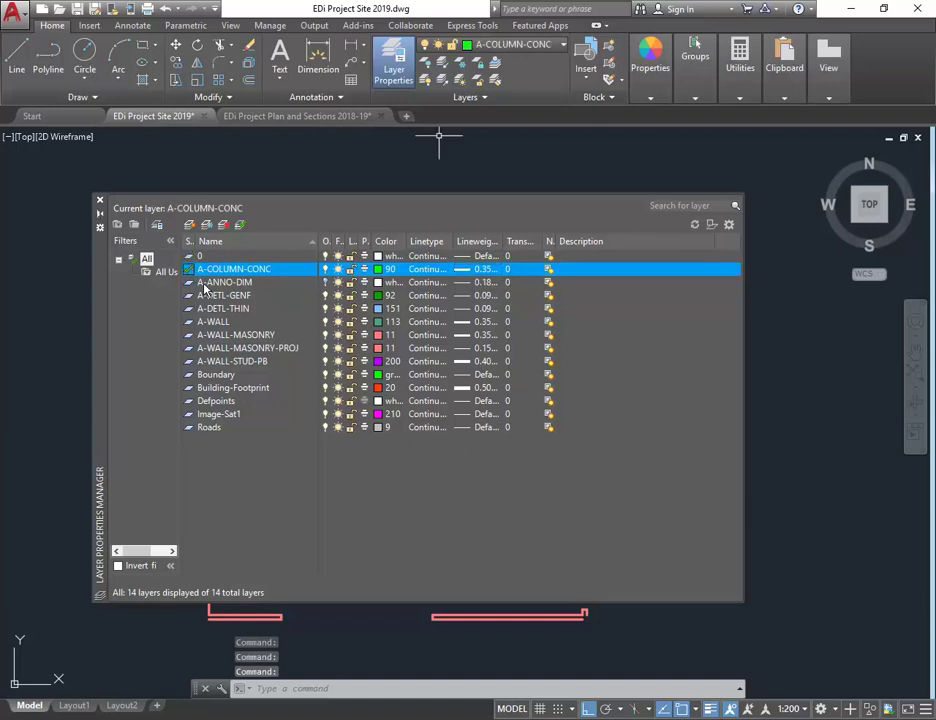
left_click(99, 200)
middle_click_drag(598, 543, 501, 508)
scroll(501, 508, "up", 5)
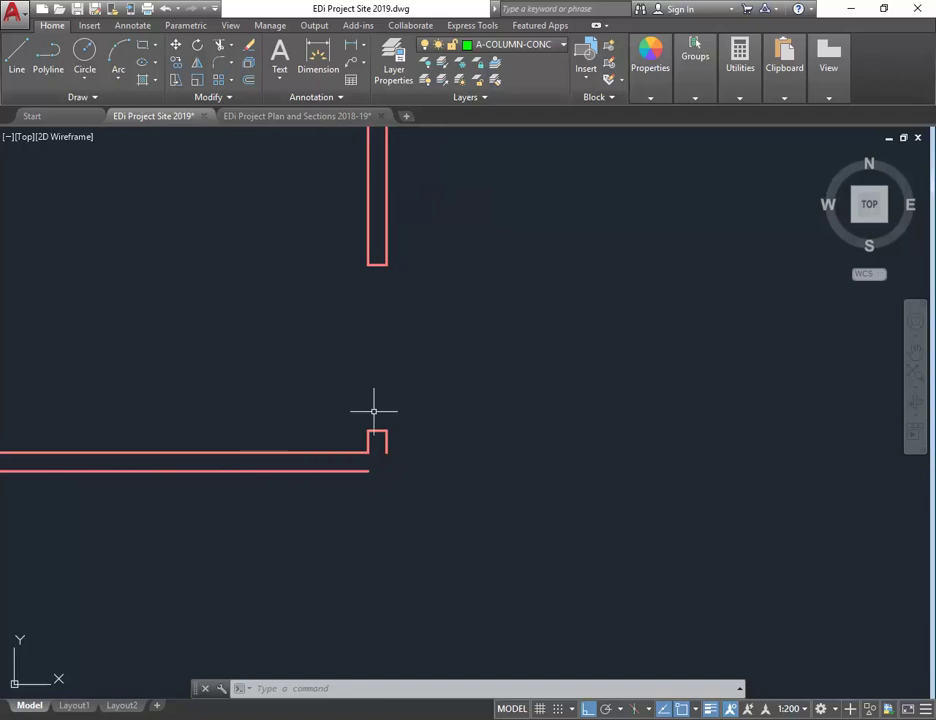
scroll(474, 482, "up", 1)
middle_click_drag(477, 480, 432, 495)
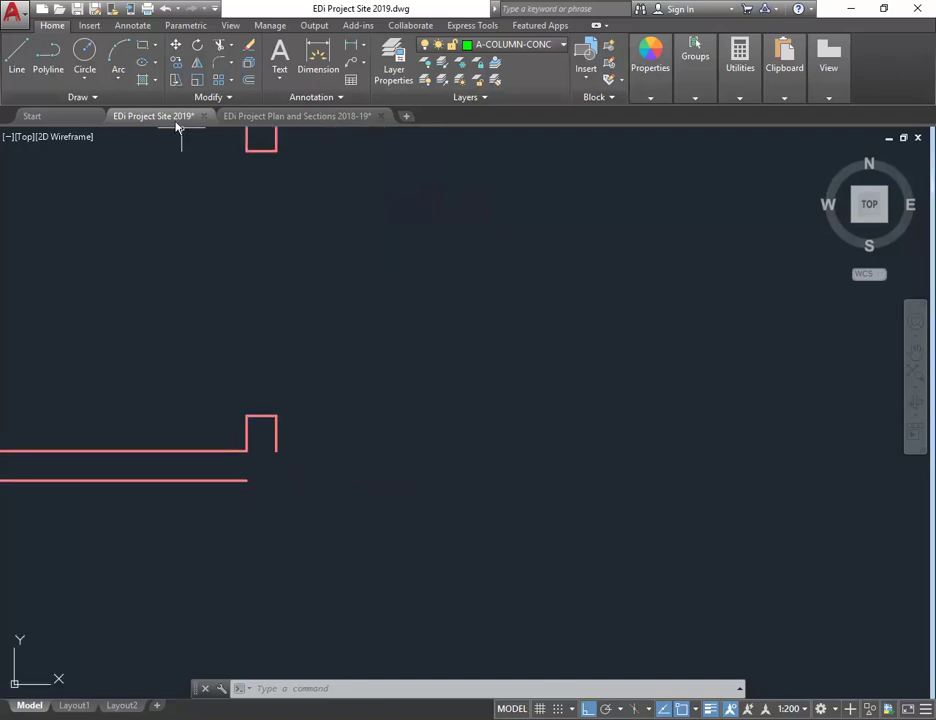
left_click(143, 47)
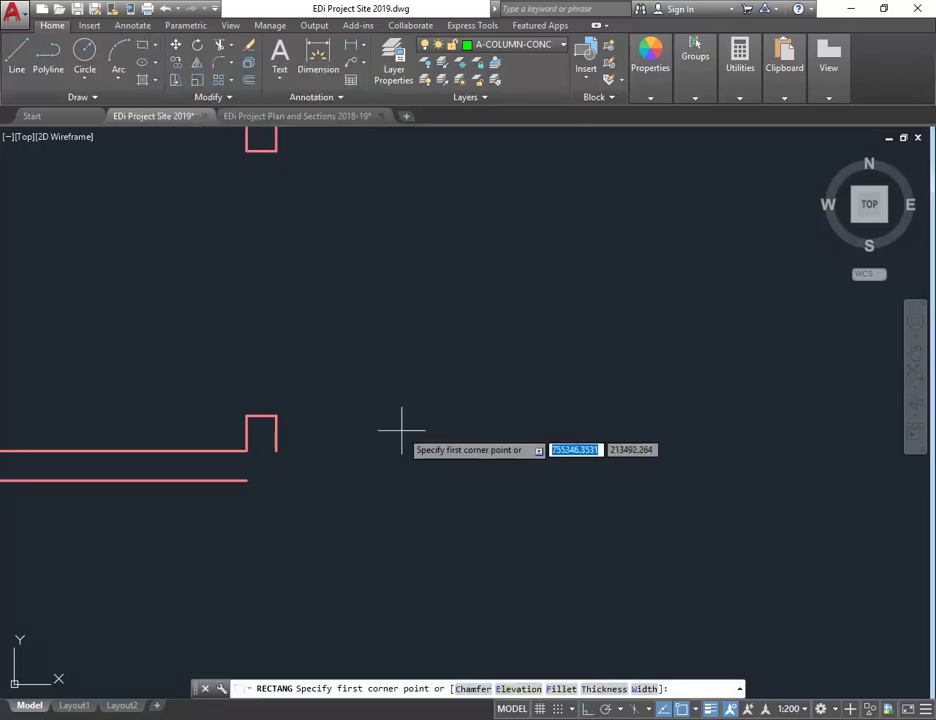
left_click(390, 523)
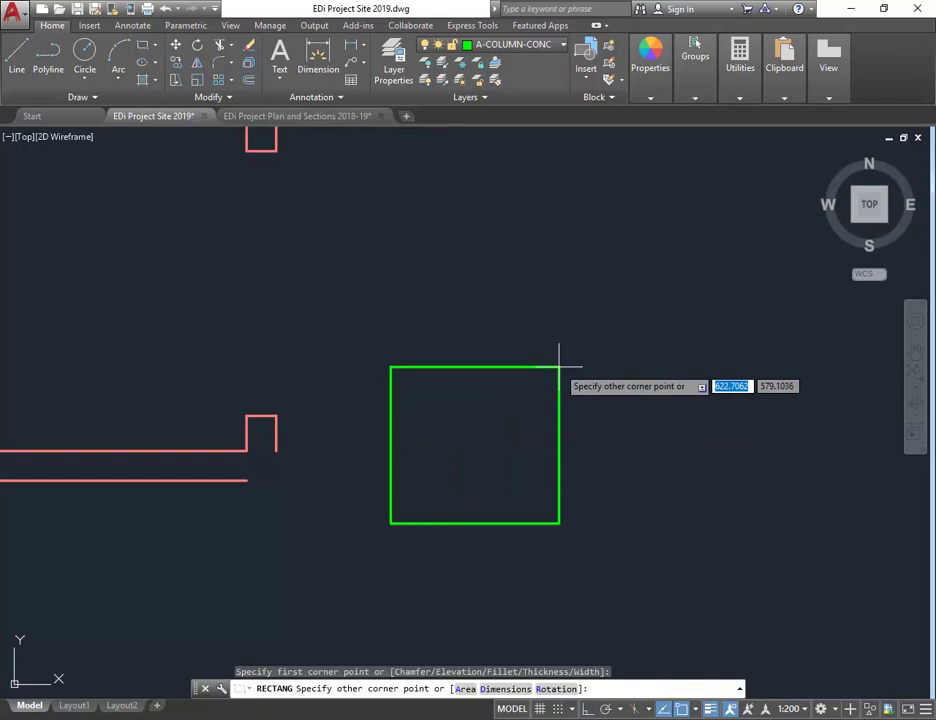
type("350")
key("Tab")
type("350")
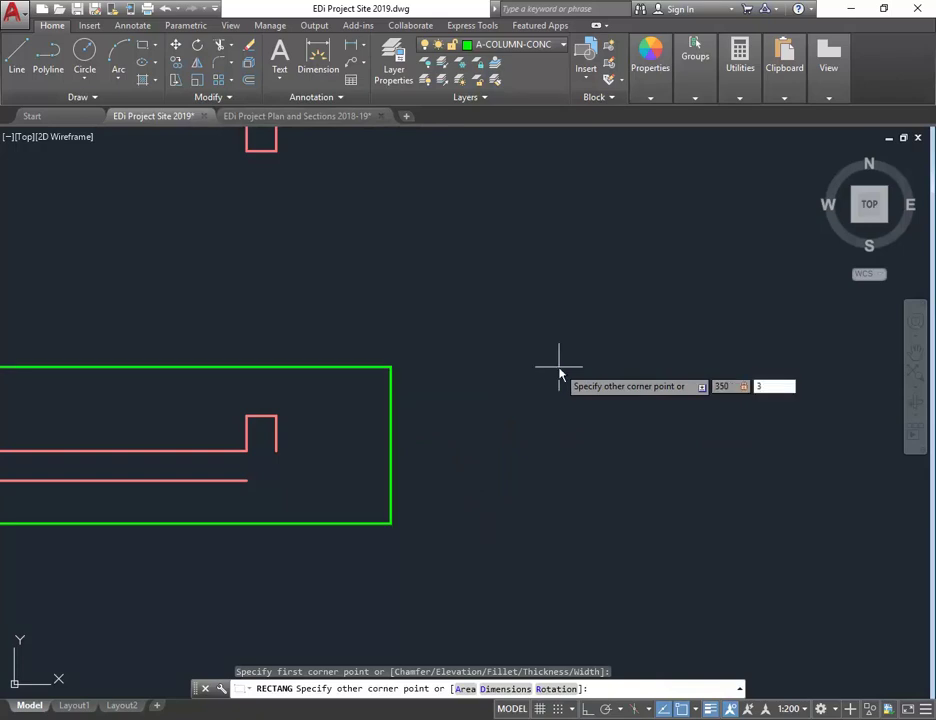
key("Return")
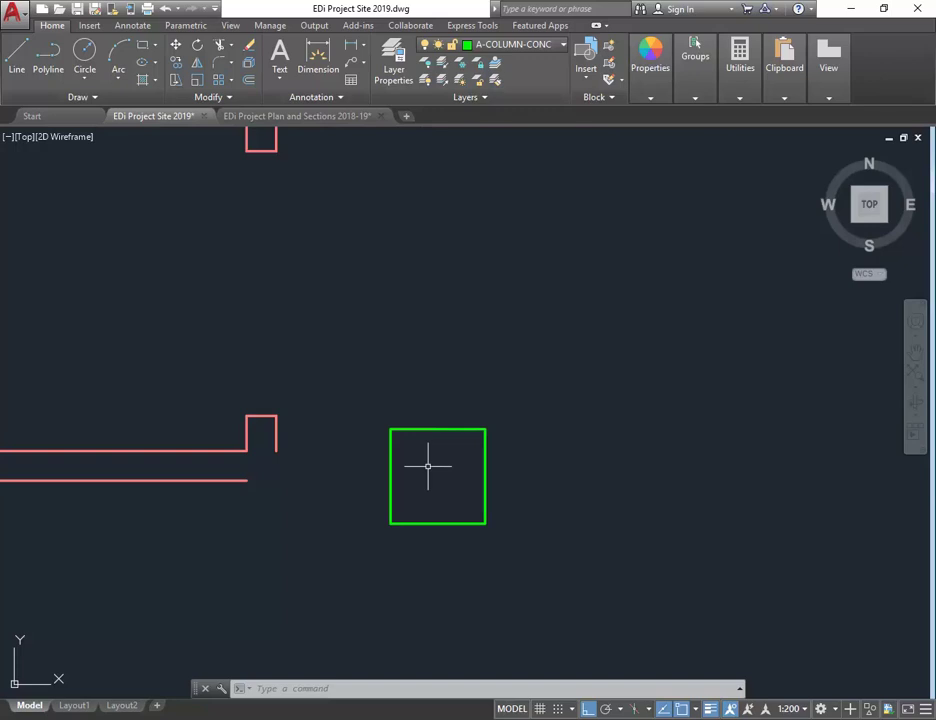
scroll(428, 465, "up", 2)
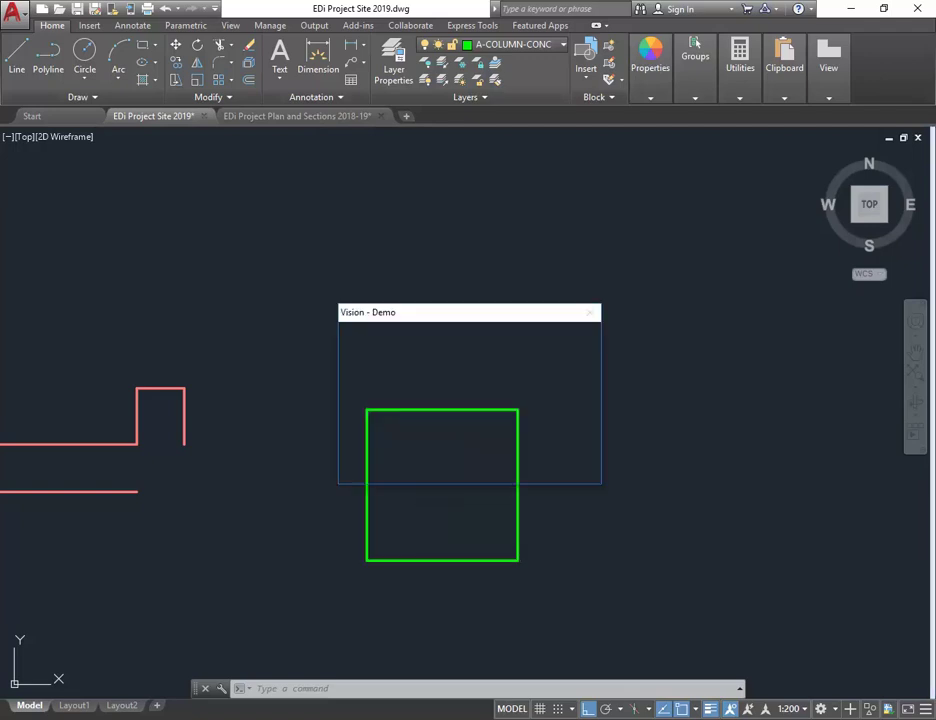
left_click(450, 470)
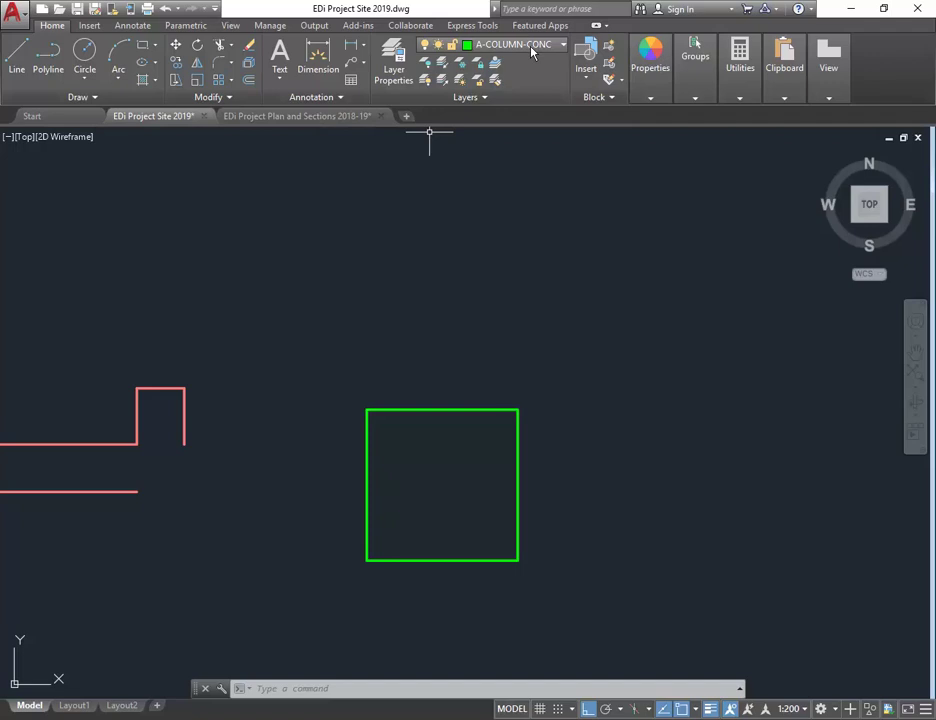
Create a new layer named A-COLUMN-CON-HATCH based on A-COLUMN-CONC in the layer manager
left_click(391, 56)
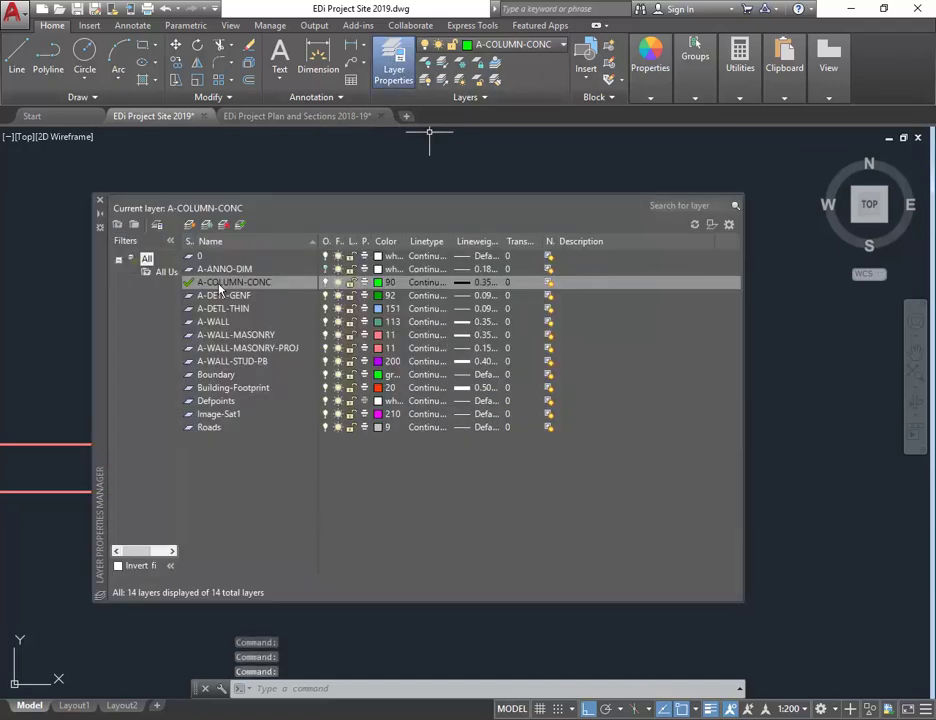
key("alt+n")
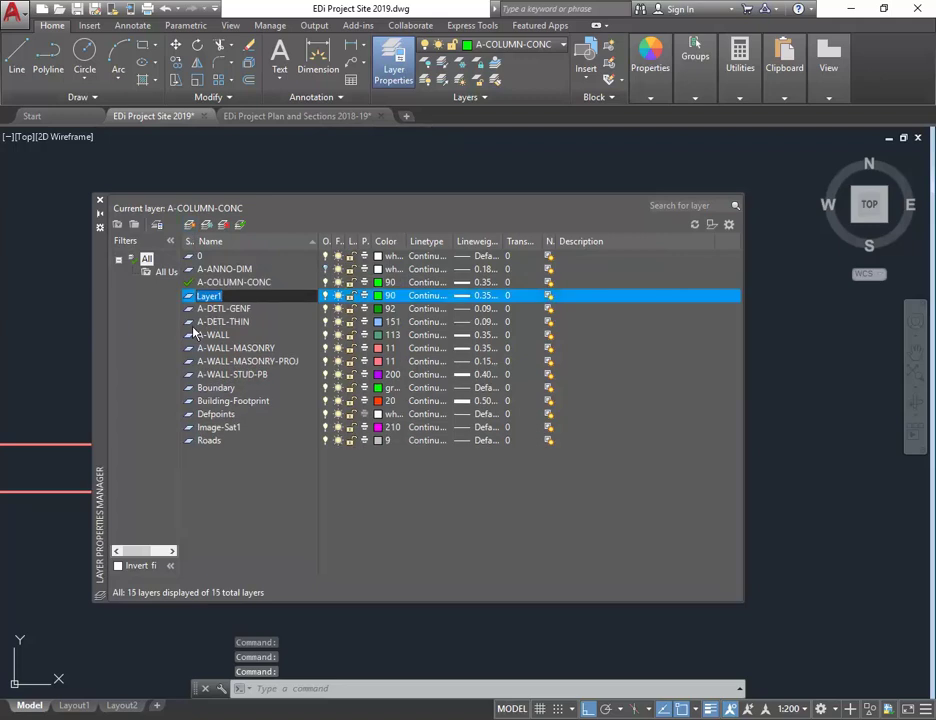
type("a")
key("BackSpace")
type("A-COLUM")
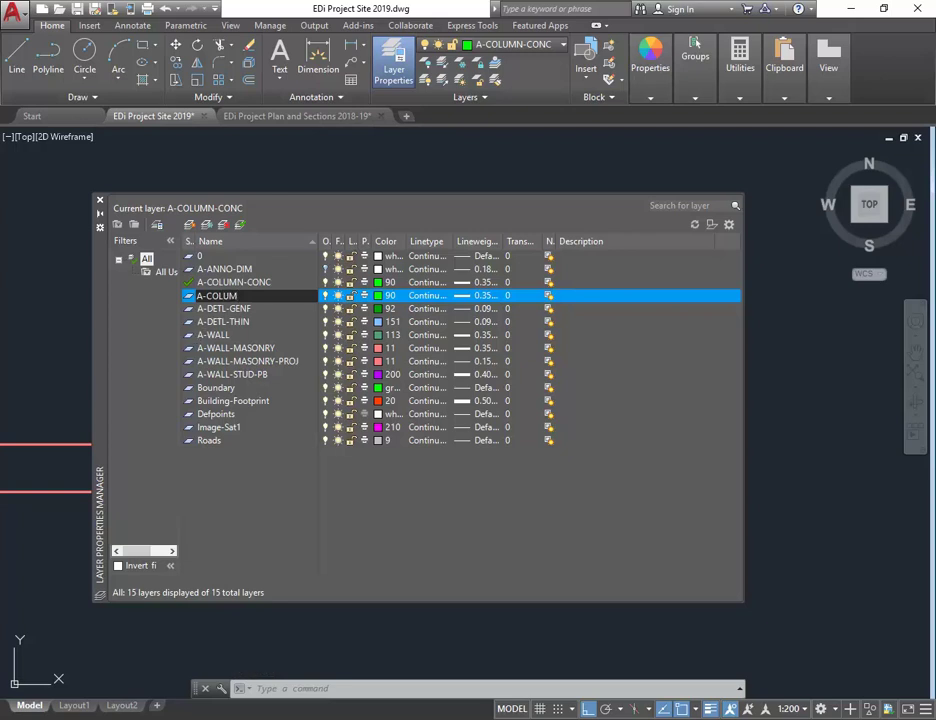
type("N-CON-HATCH")
key("Return")
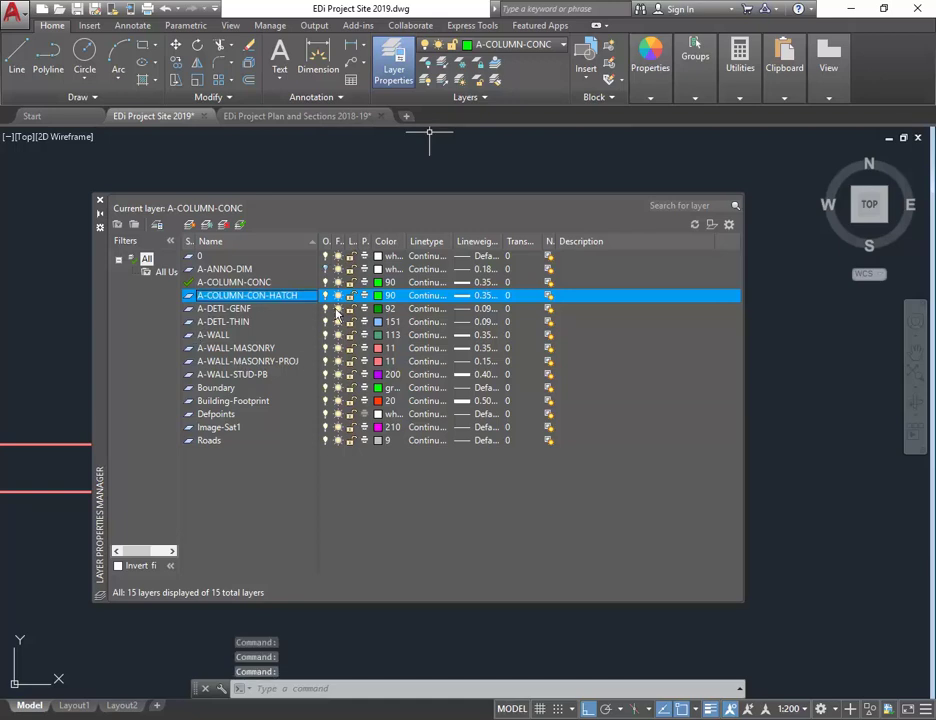
Set the A-COLUMN-CON-HATCH layer's colour to index colour 92
left_click(384, 296)
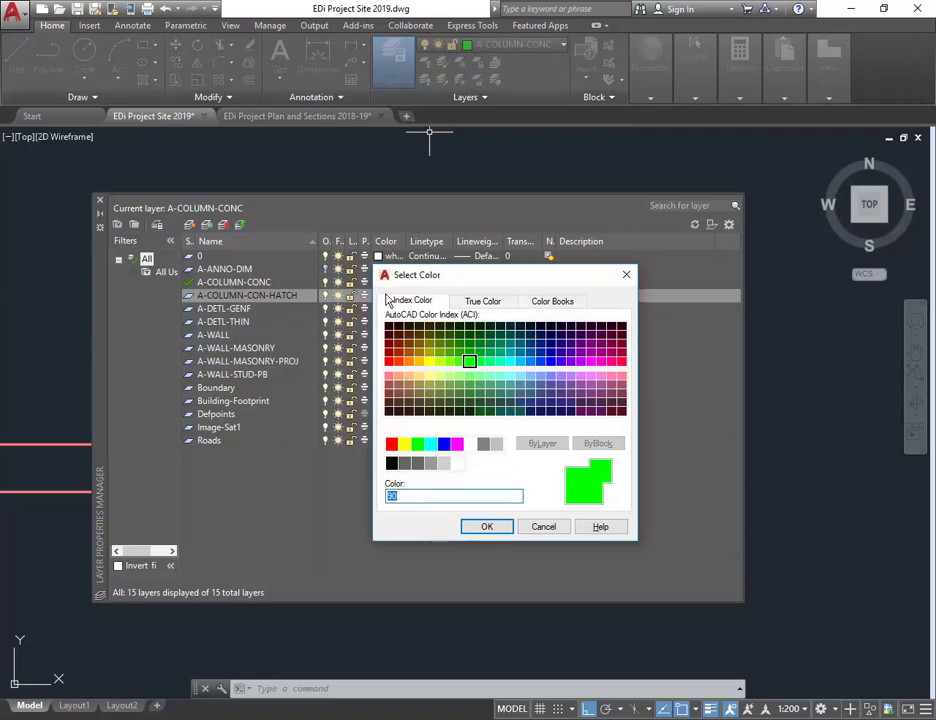
left_click(469, 352)
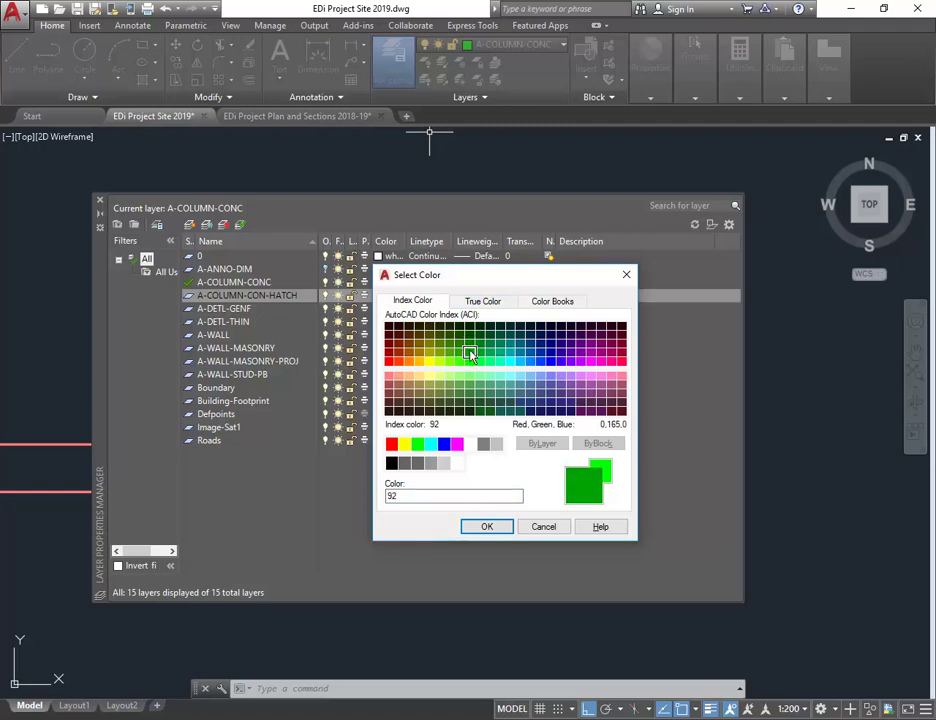
left_click(485, 526)
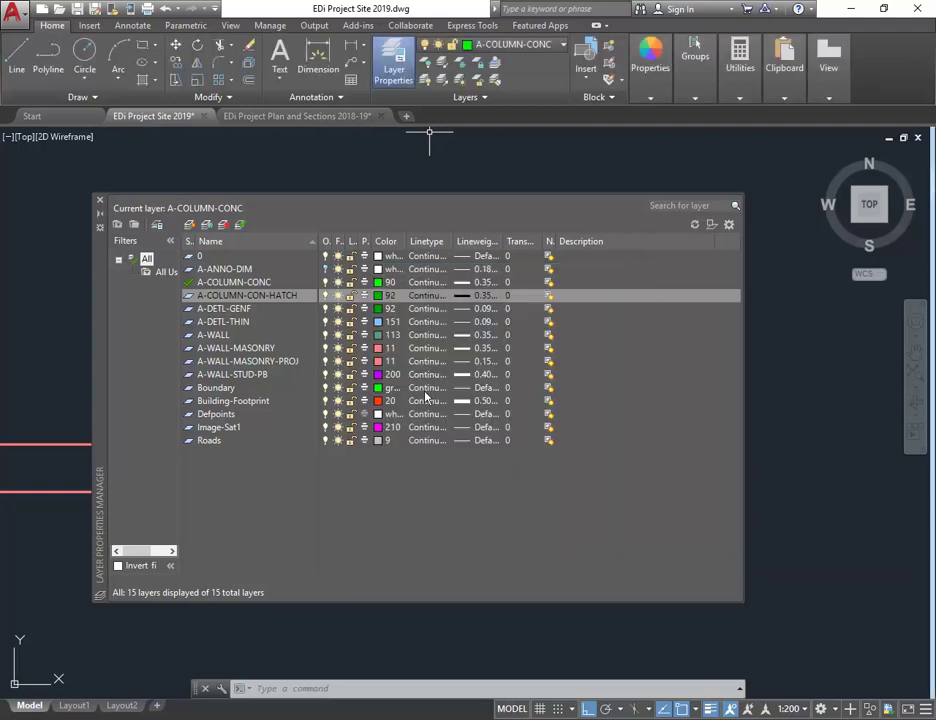
Set the A-COLUMN-CON-HATCH layer's lineweight to 0.20 mm
left_click(461, 296)
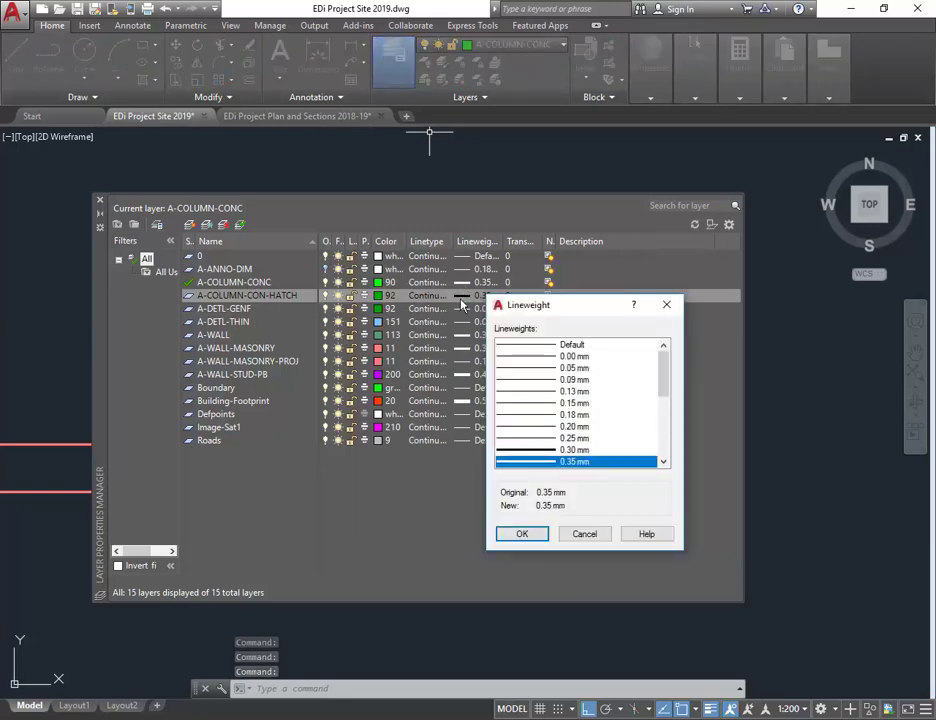
left_click(541, 438)
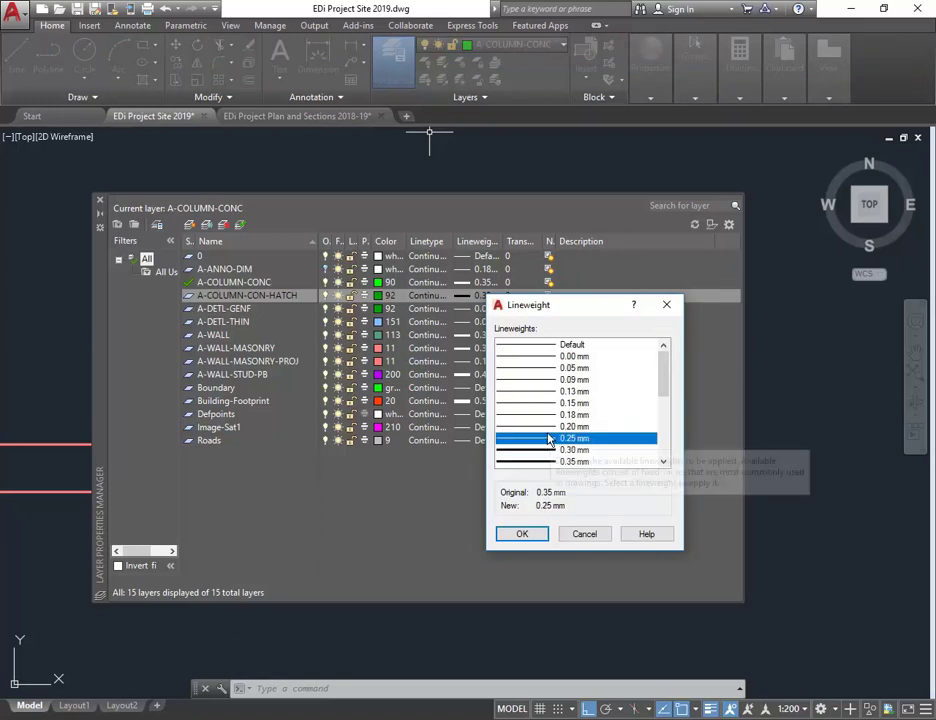
left_click(541, 429)
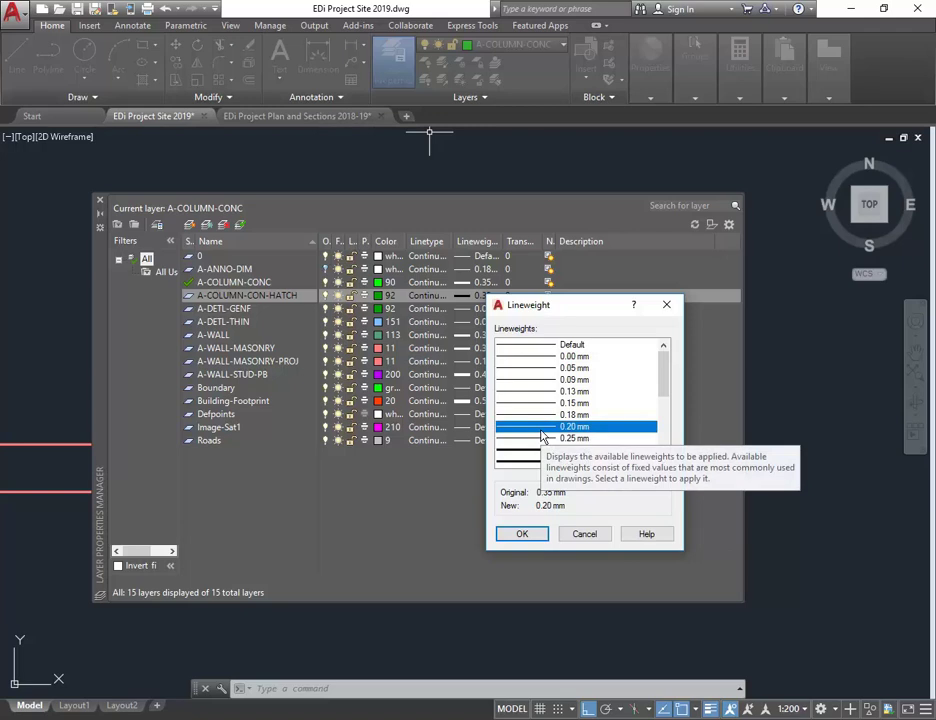
left_click(542, 437)
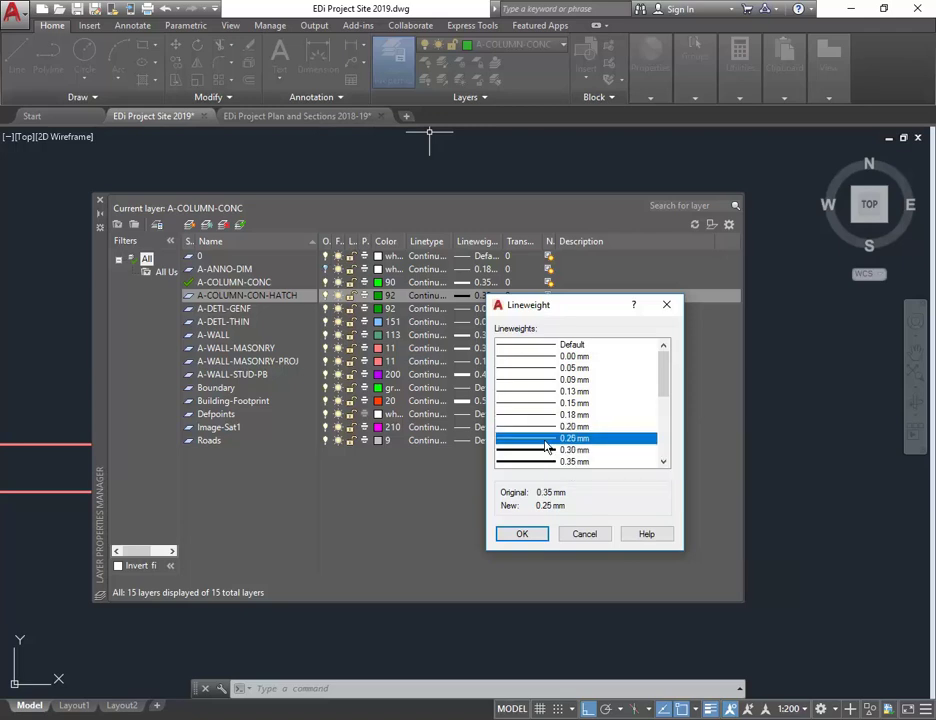
left_click(543, 427)
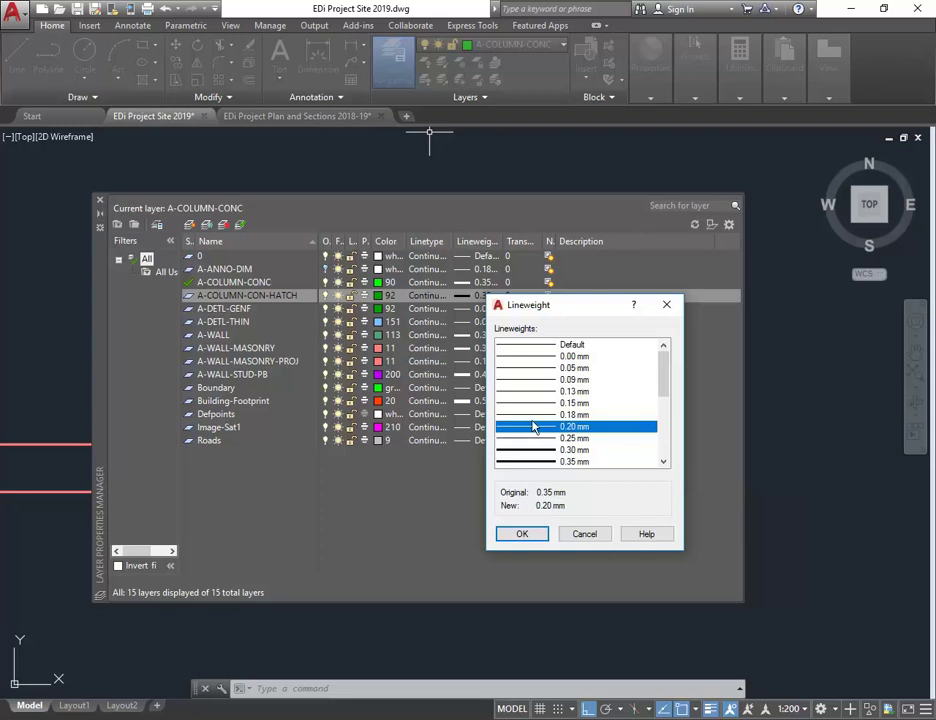
left_click(521, 534)
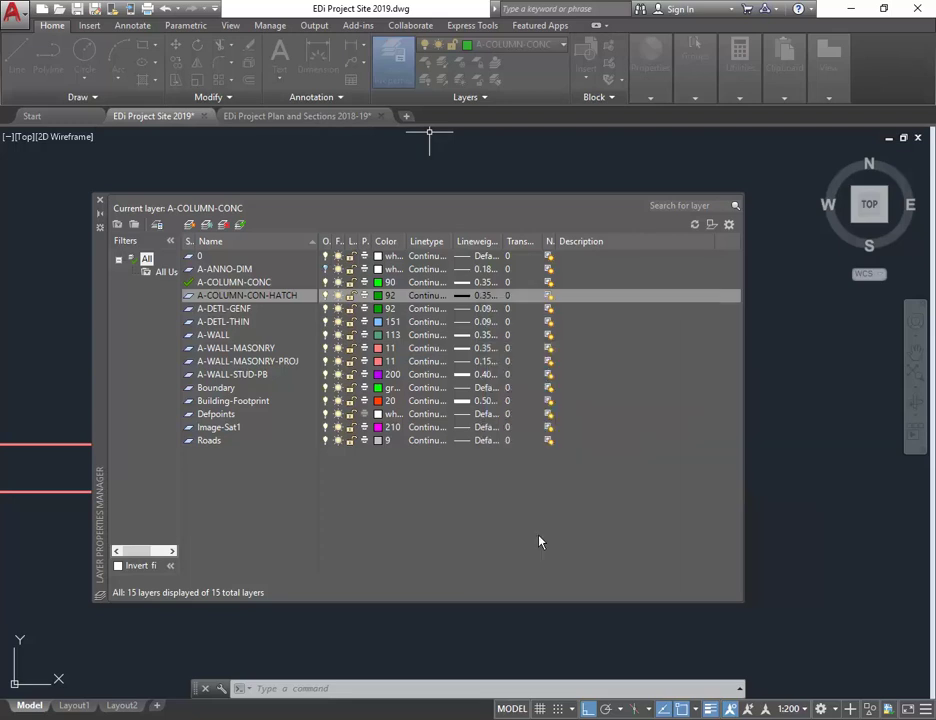
Recheck the A-COLUMN-CON-HATCH layer's colour setting and keep index colour 92
left_click(379, 297)
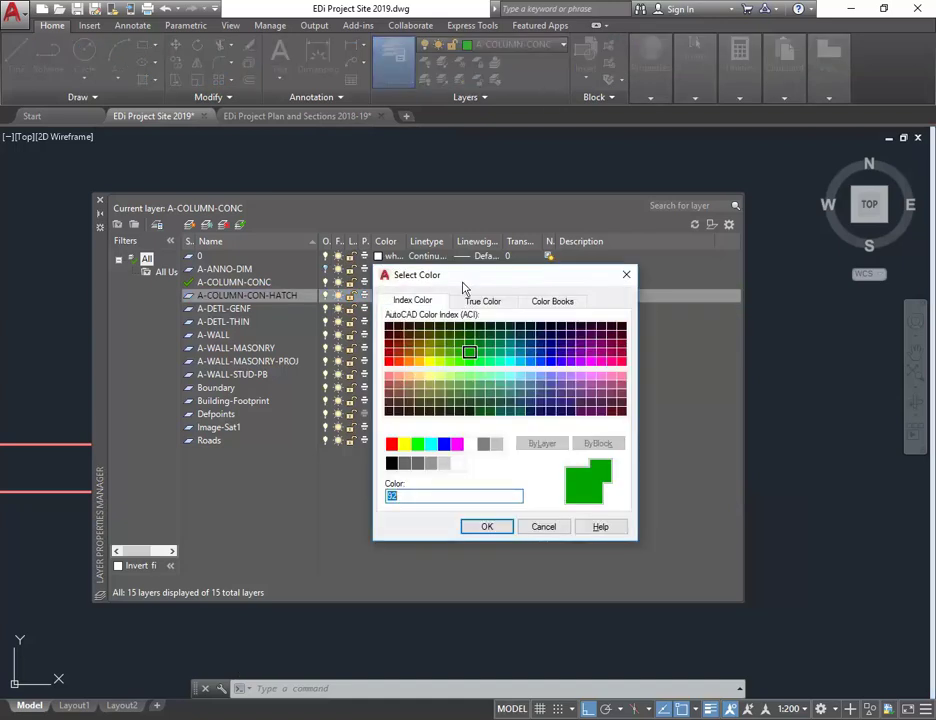
left_click_drag(459, 278, 511, 278)
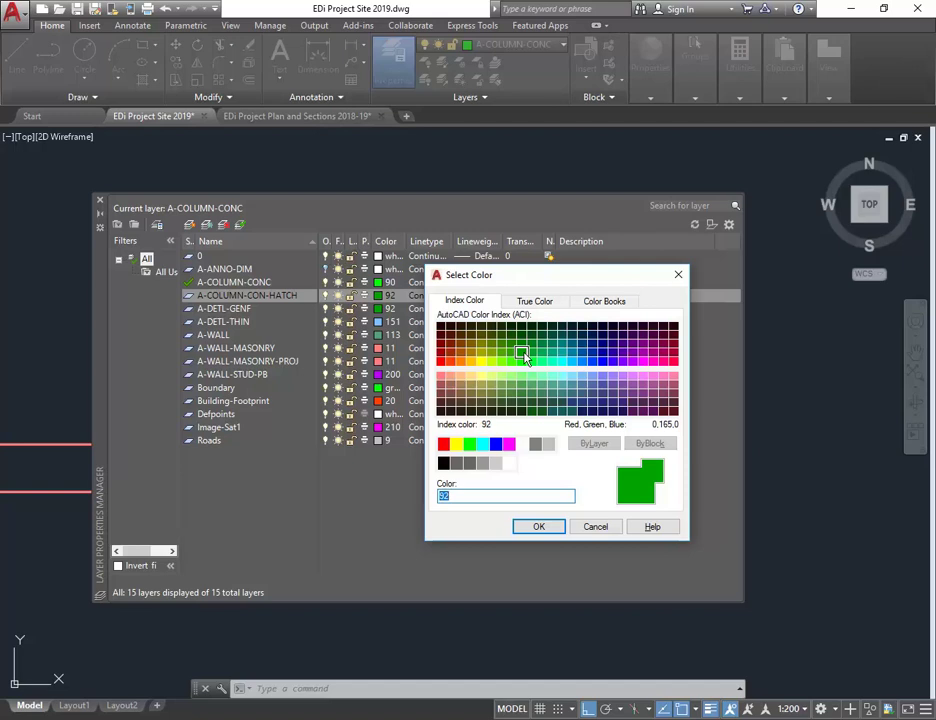
left_click(539, 526)
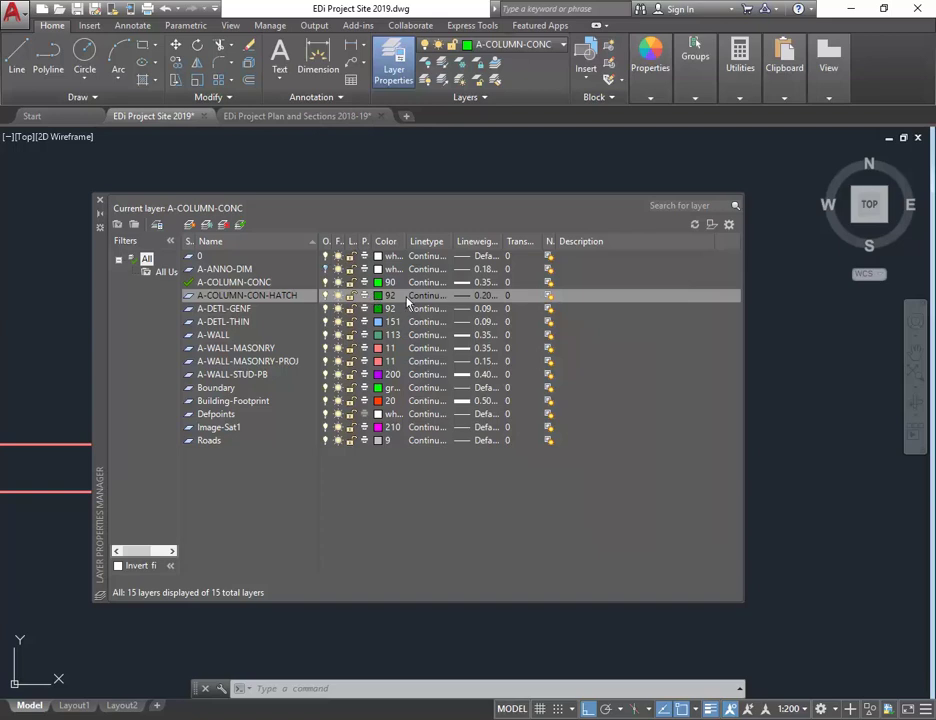
Make A-COLUMN-CON-HATCH the current layer, and choose AR-CONC as the hatch pattern before leaving the Hatch command
double_click(190, 297)
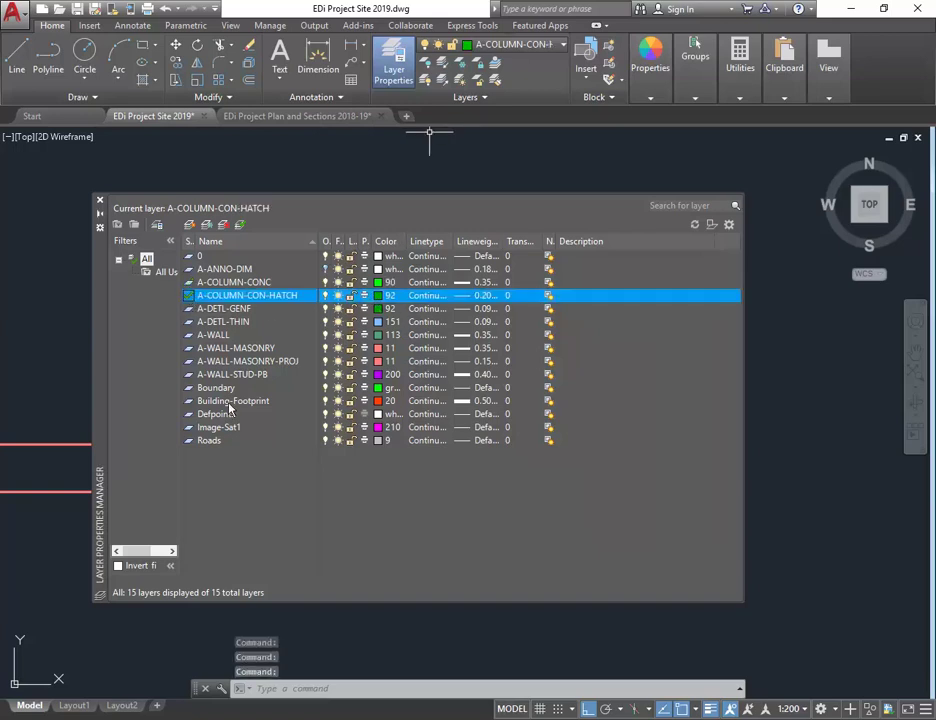
left_click(99, 200)
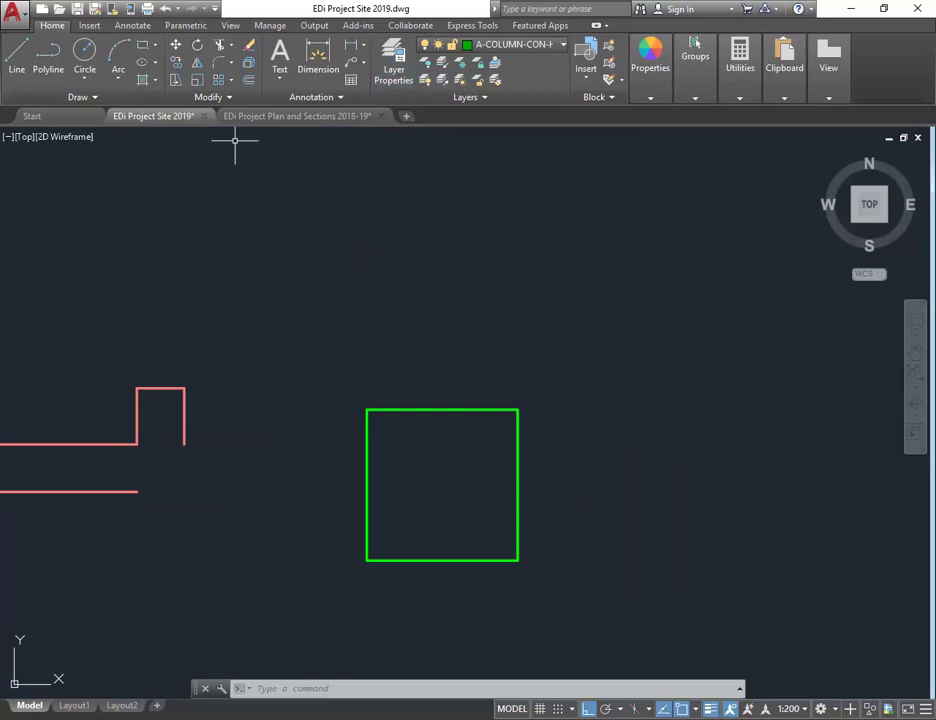
left_click(68, 97)
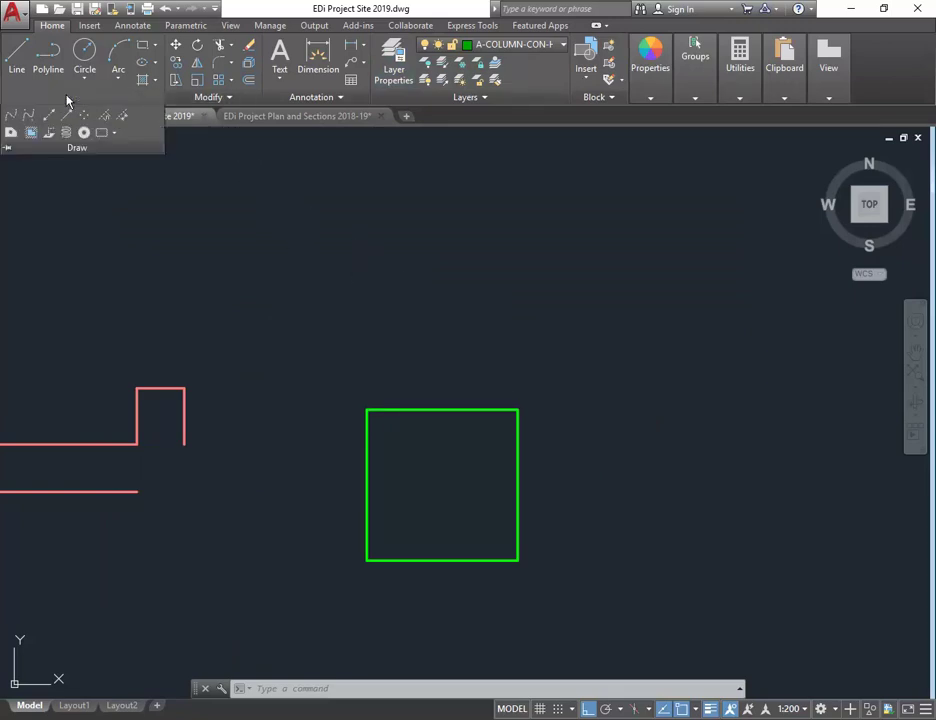
left_click(143, 84)
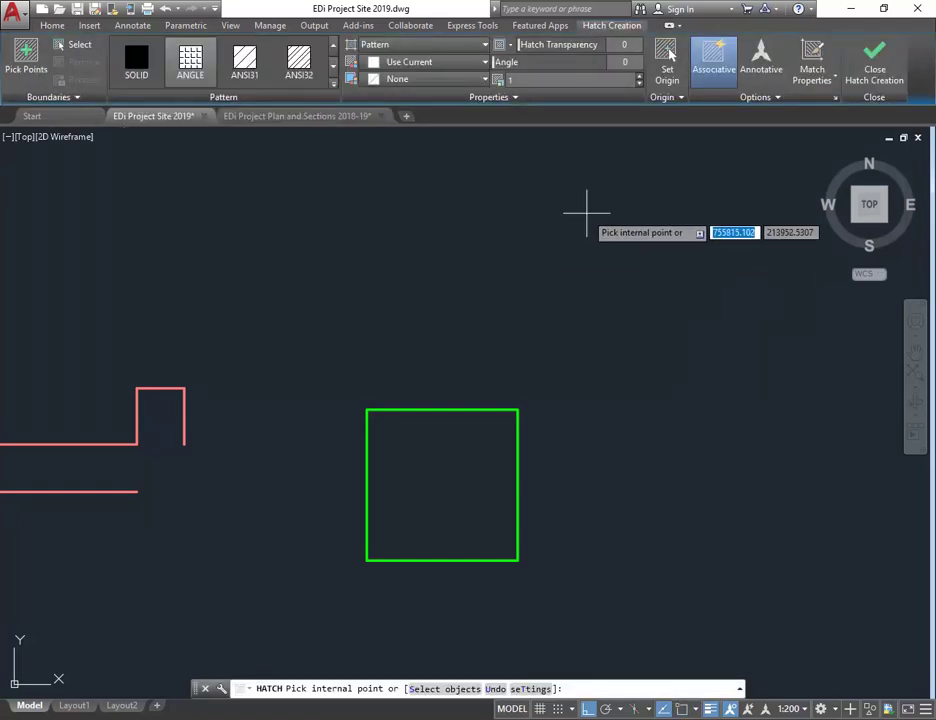
left_click(333, 89)
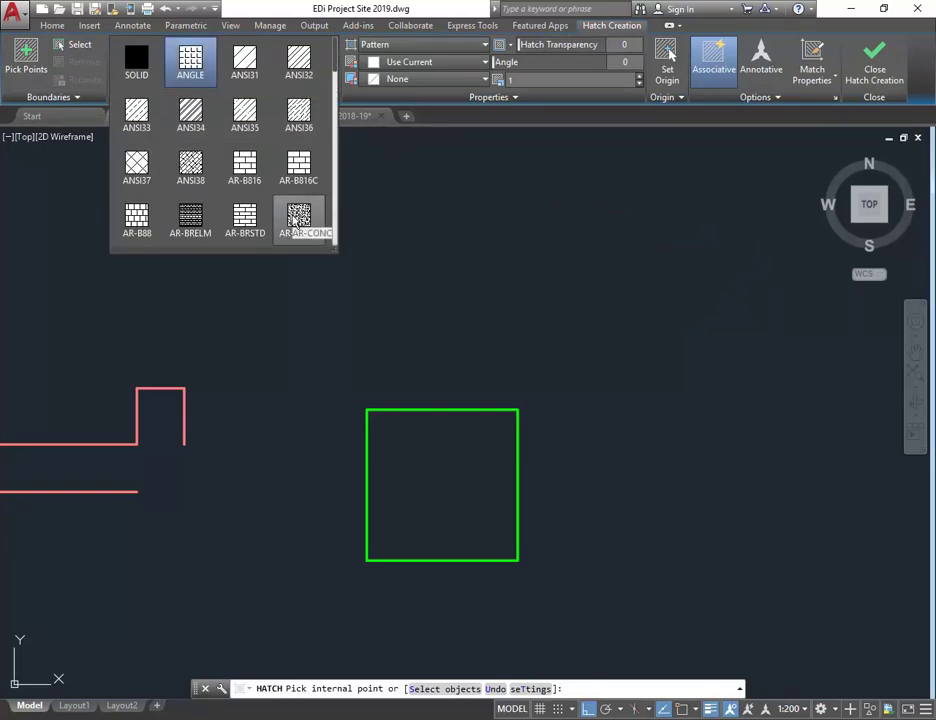
left_click(297, 220)
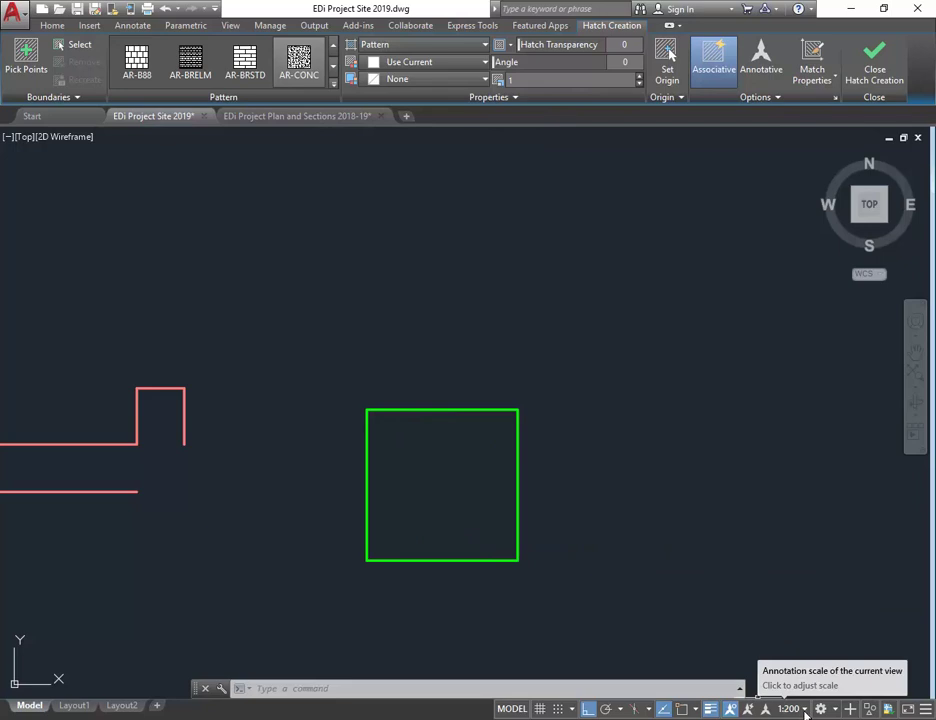
key("Escape")
Set the annotation scale to 1:50 and hatch the inside of the green column square with the AR-CONC pattern
left_click(805, 710)
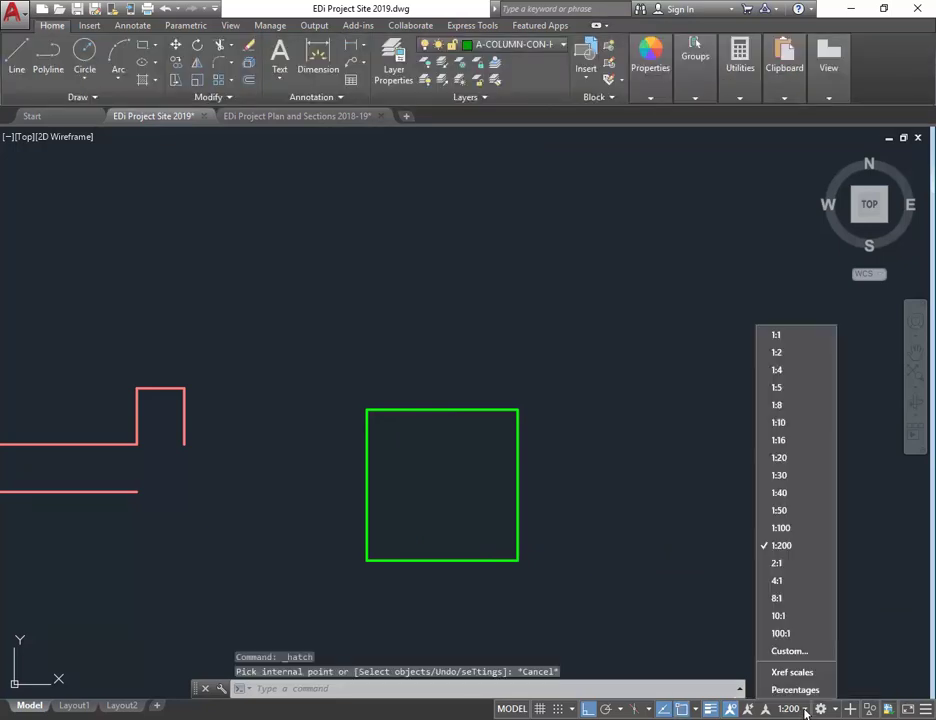
left_click(779, 510)
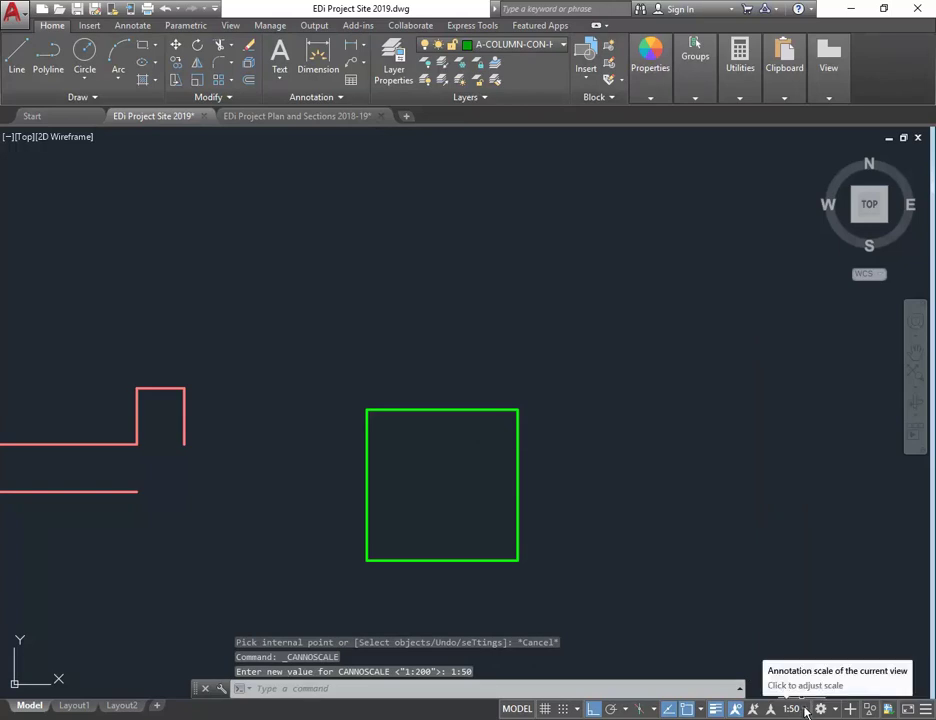
left_click(143, 62)
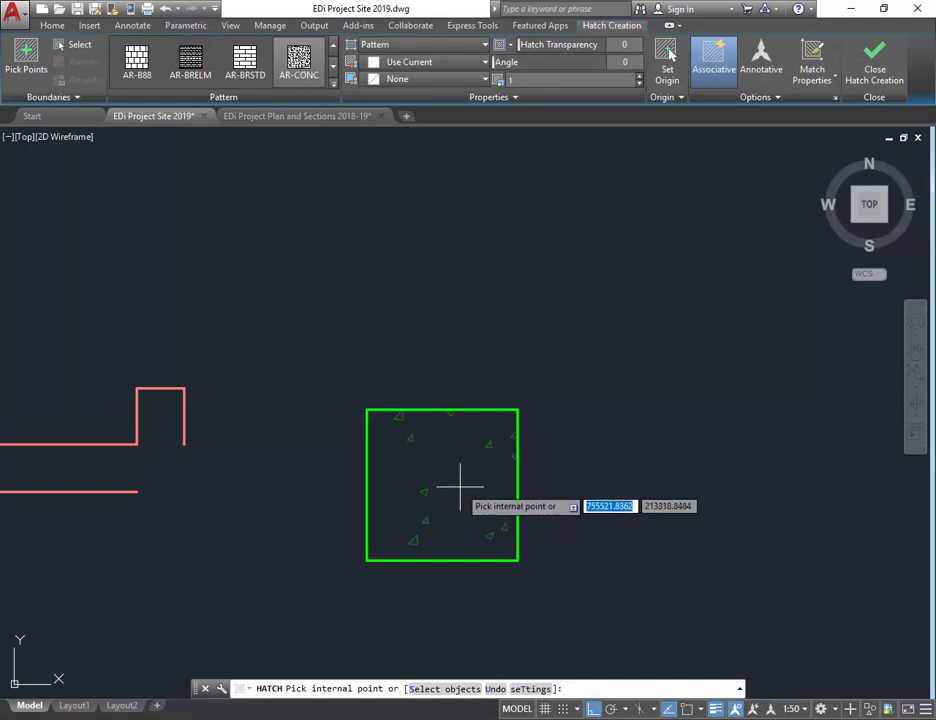
left_click(460, 487)
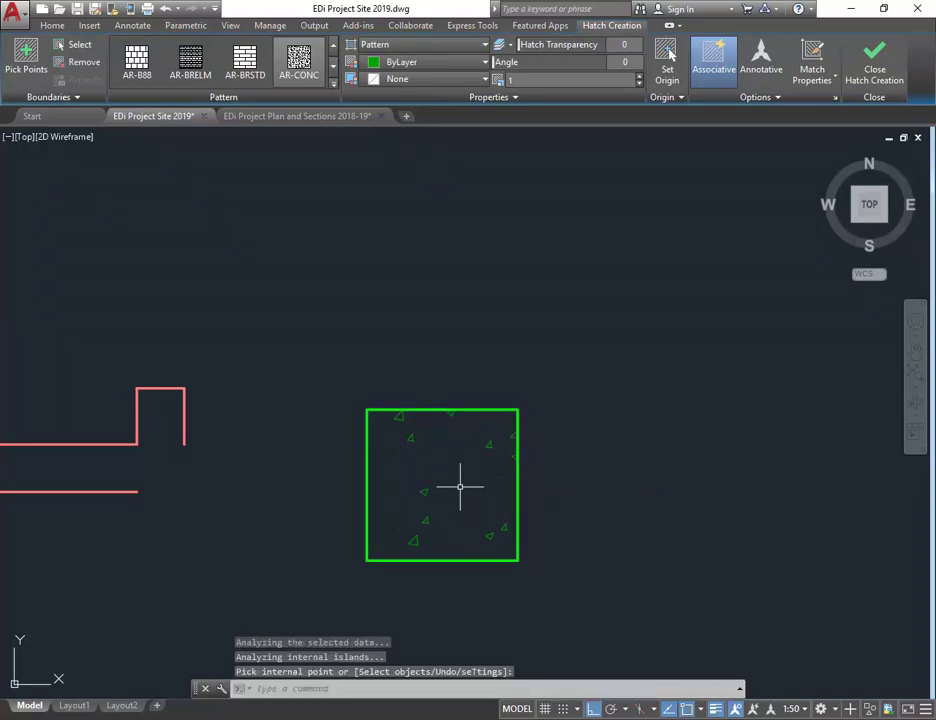
Finish the hatch and start a block definition from the column square and its hatch, named COLUMN-CONC-350x350
key("Return")
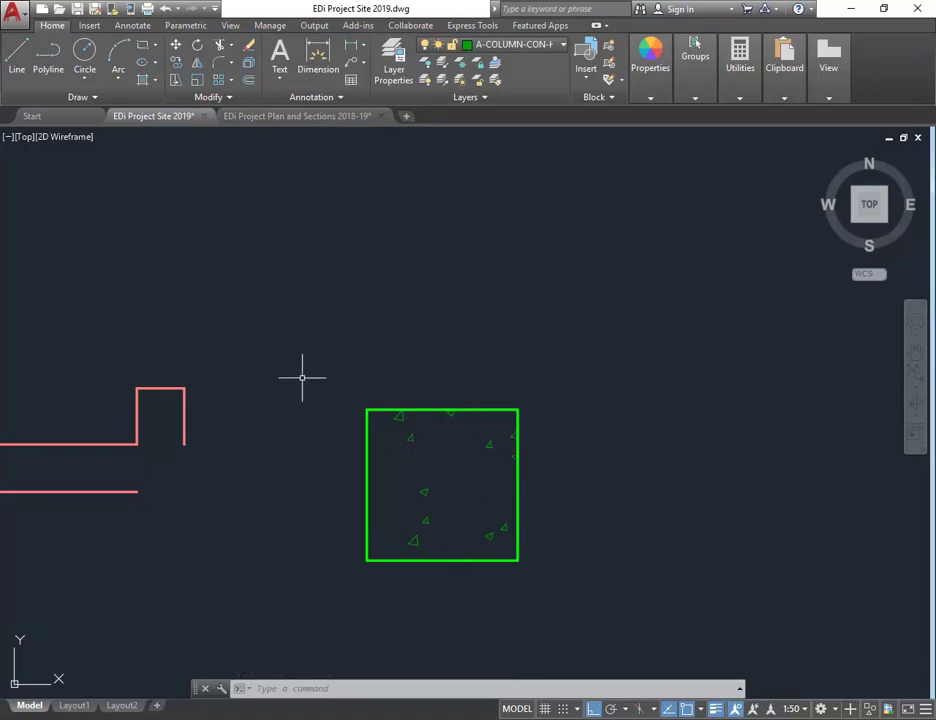
left_click(302, 378)
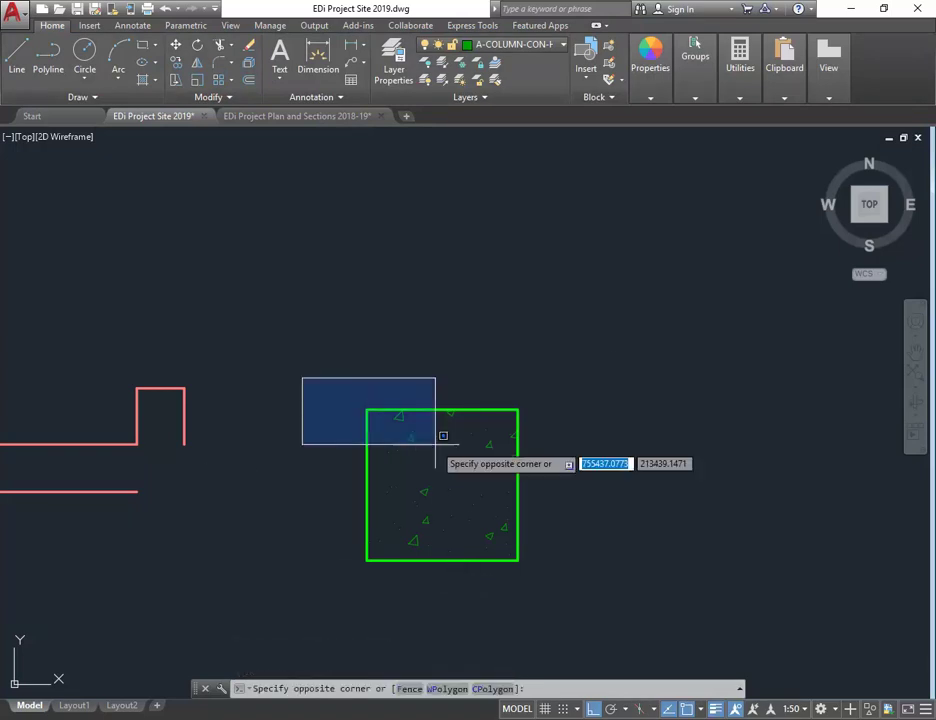
left_click(570, 590)
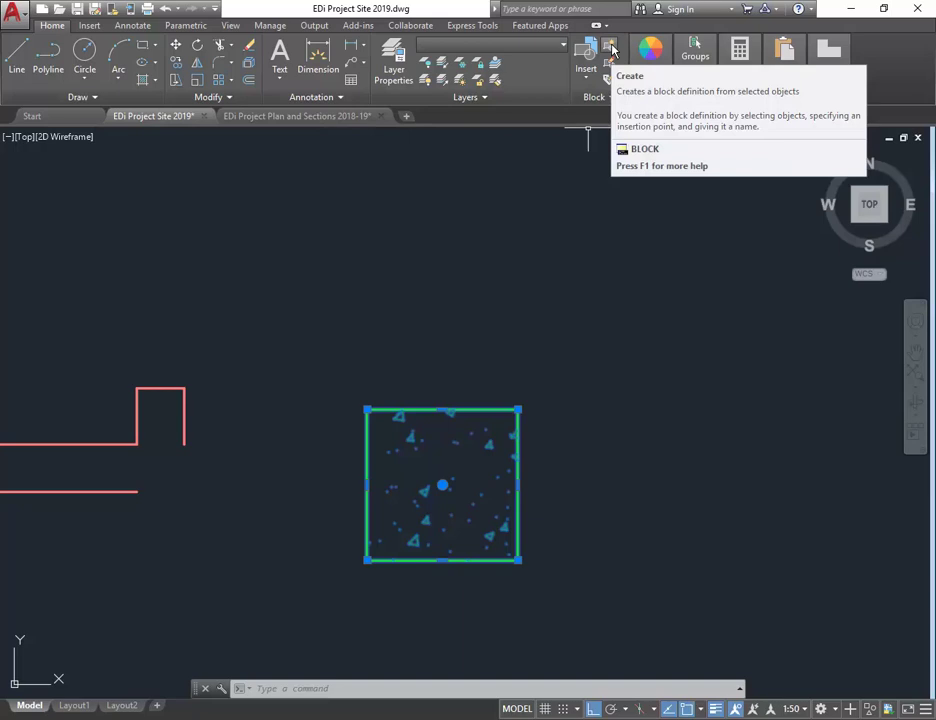
type("B")
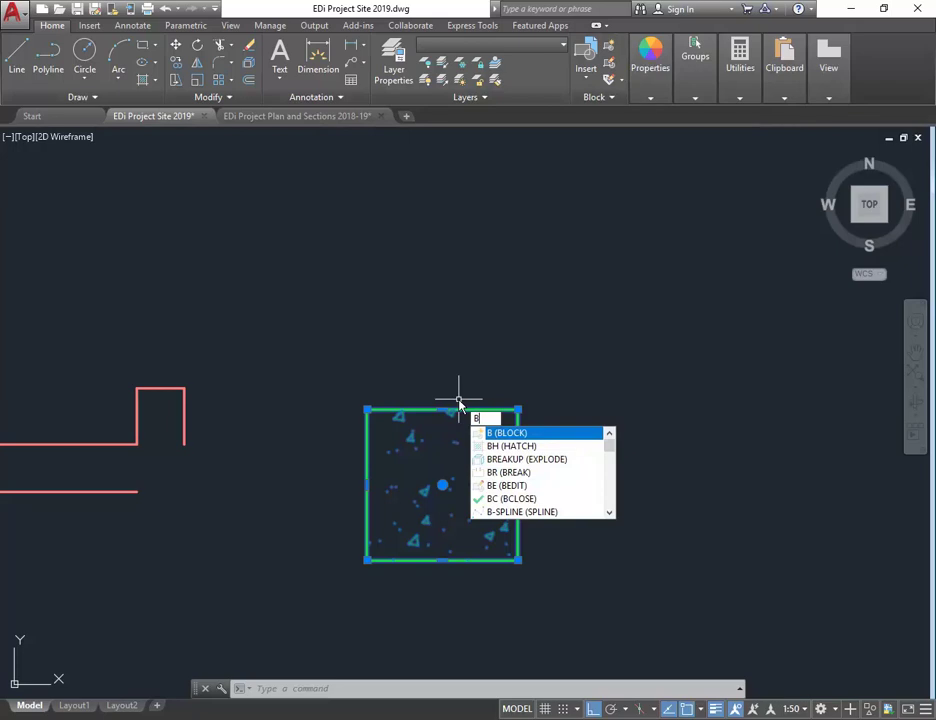
key("Return")
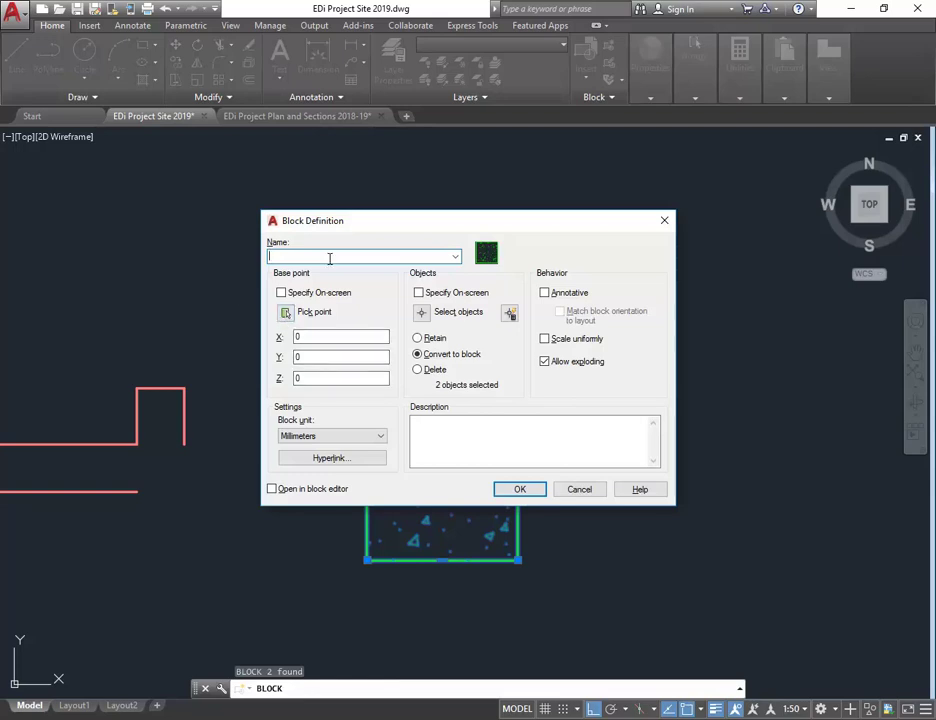
type("COLUMN")
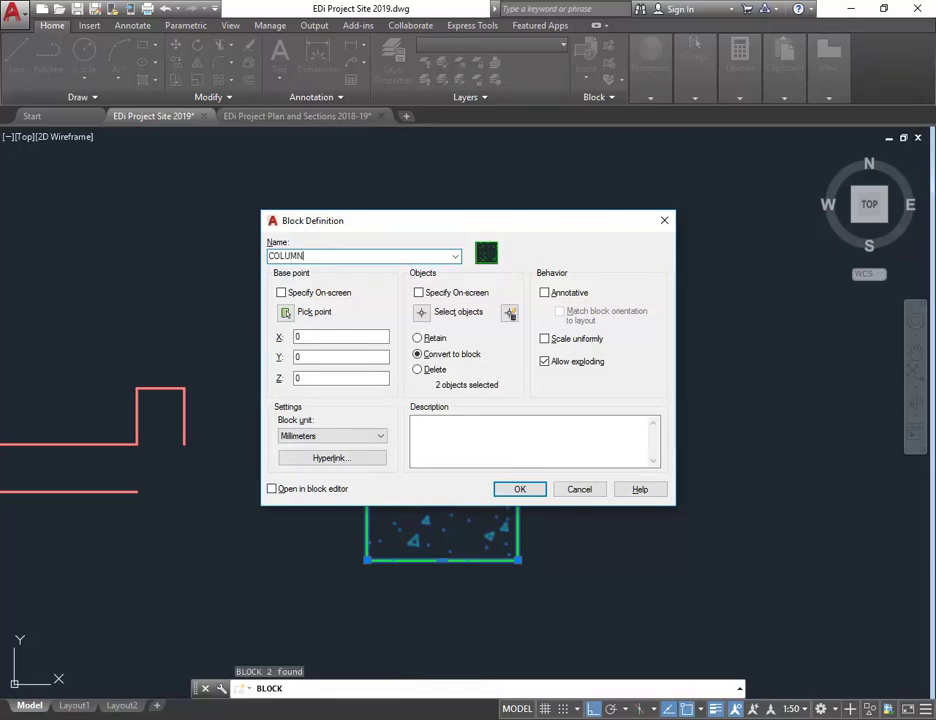
type("-CONC-350x350")
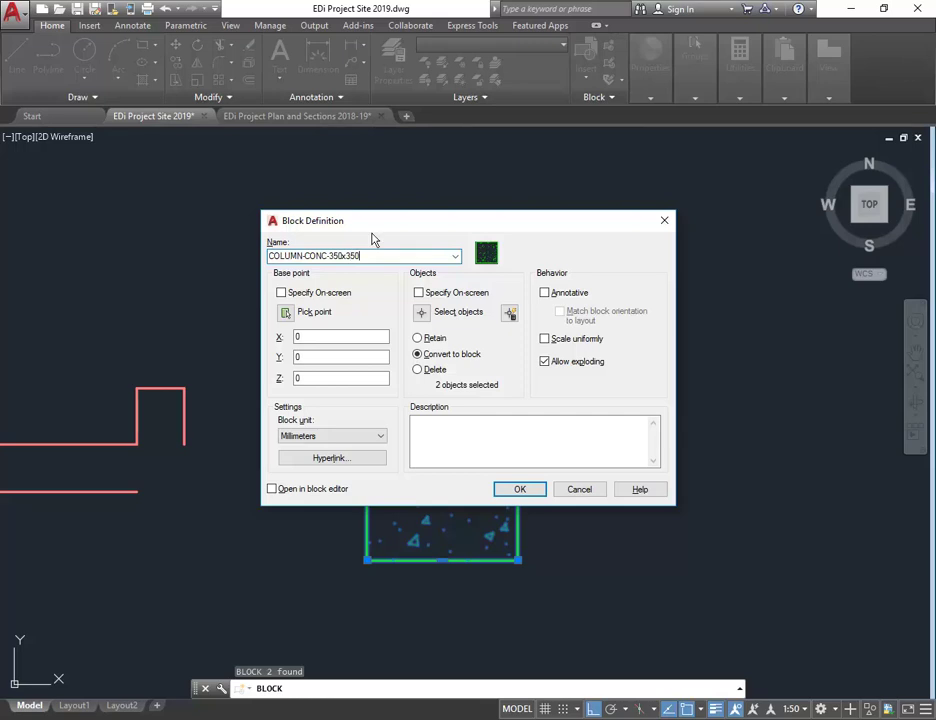
Use the column's upper-left corner as the block base point, reselect the square and hatch as its objects, and create the block
left_click(286, 313)
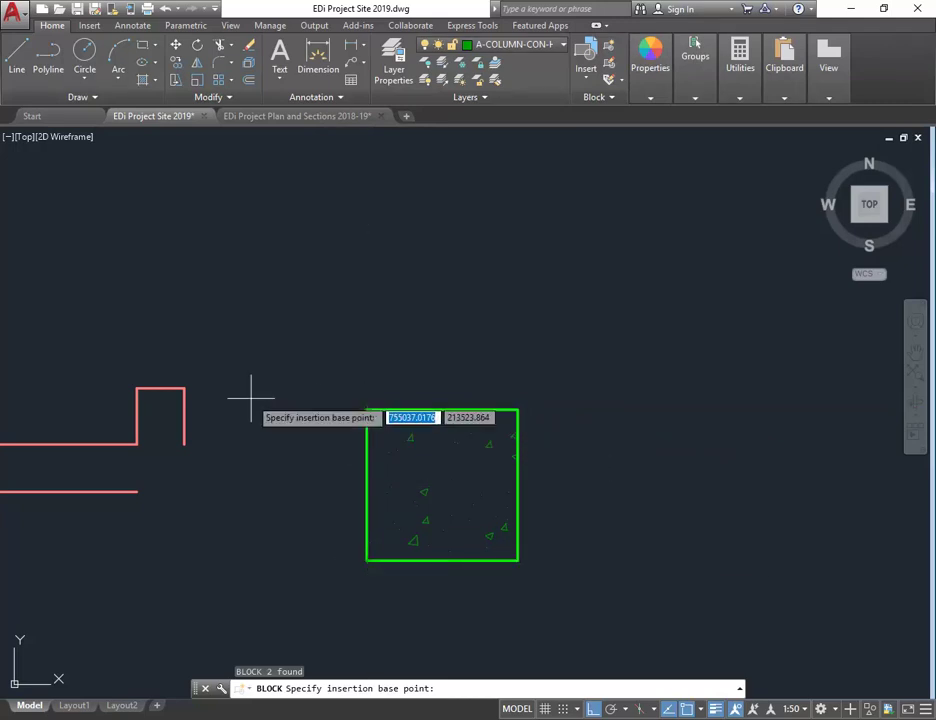
left_click(367, 408)
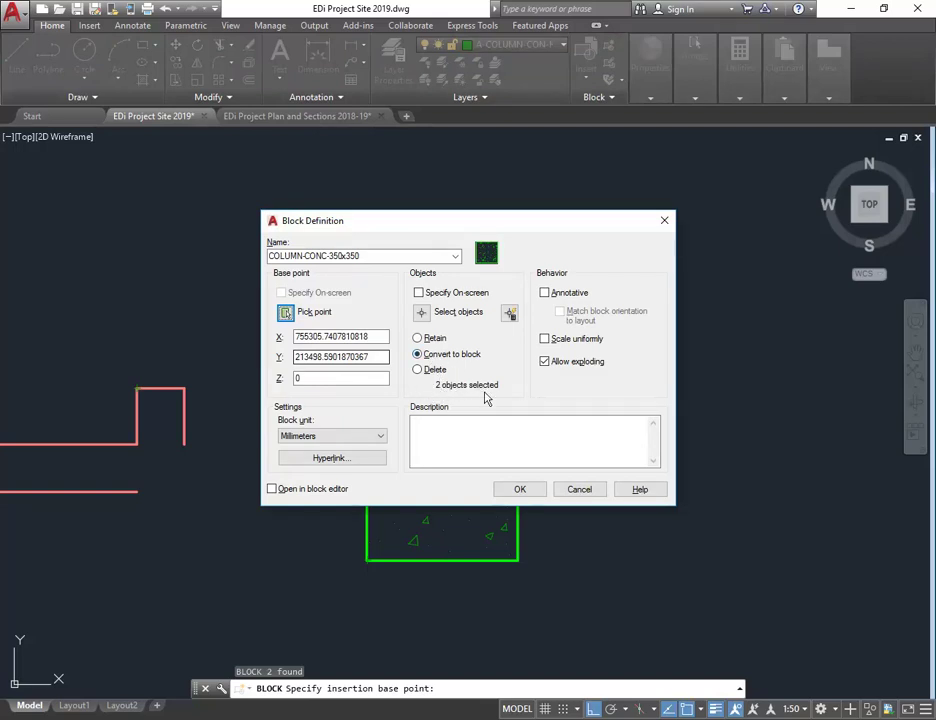
left_click(421, 314)
left_click(316, 356)
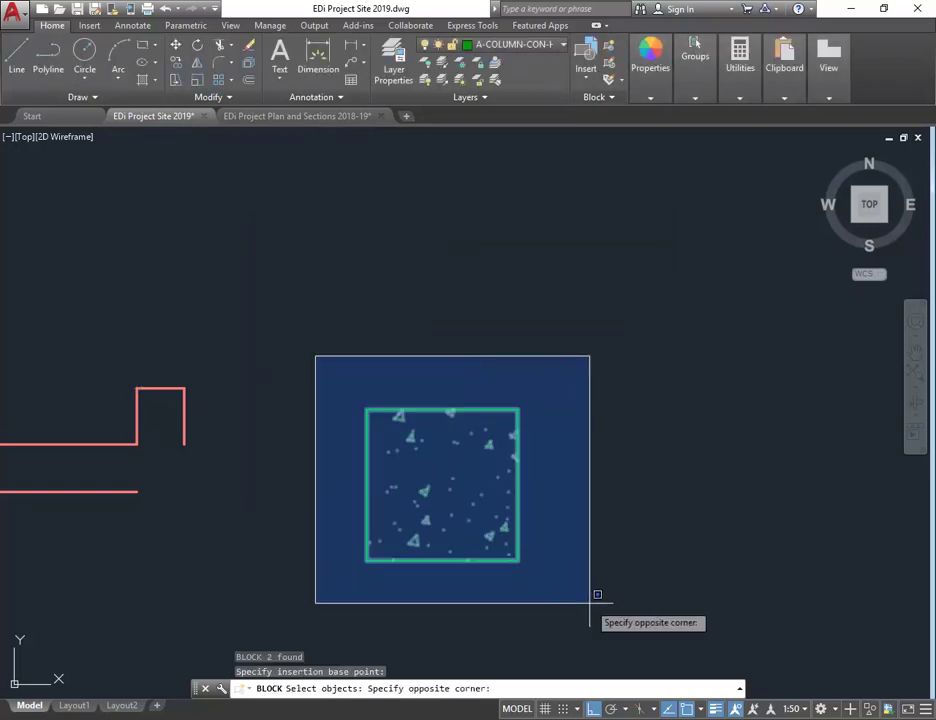
left_click(589, 603)
key("Return")
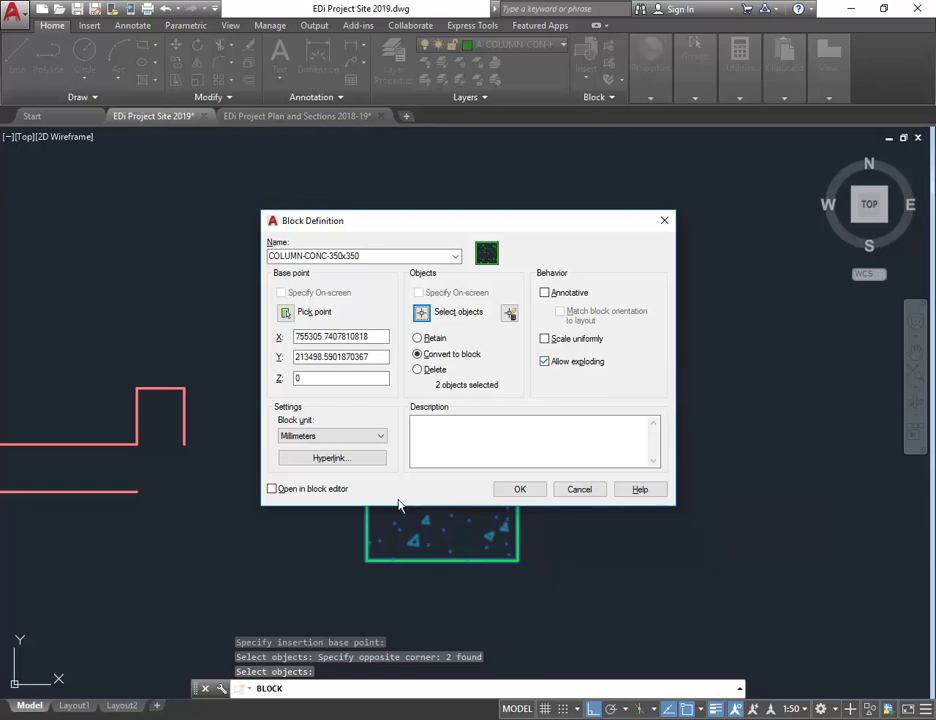
left_click(519, 490)
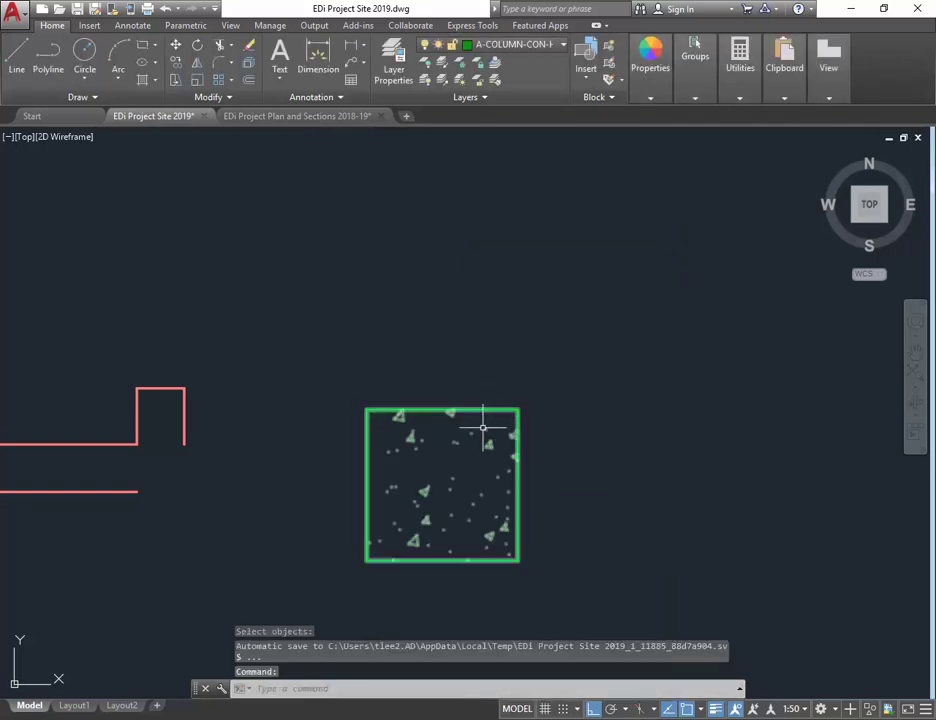
Delete the column block standing apart from the wall end
left_click(451, 408)
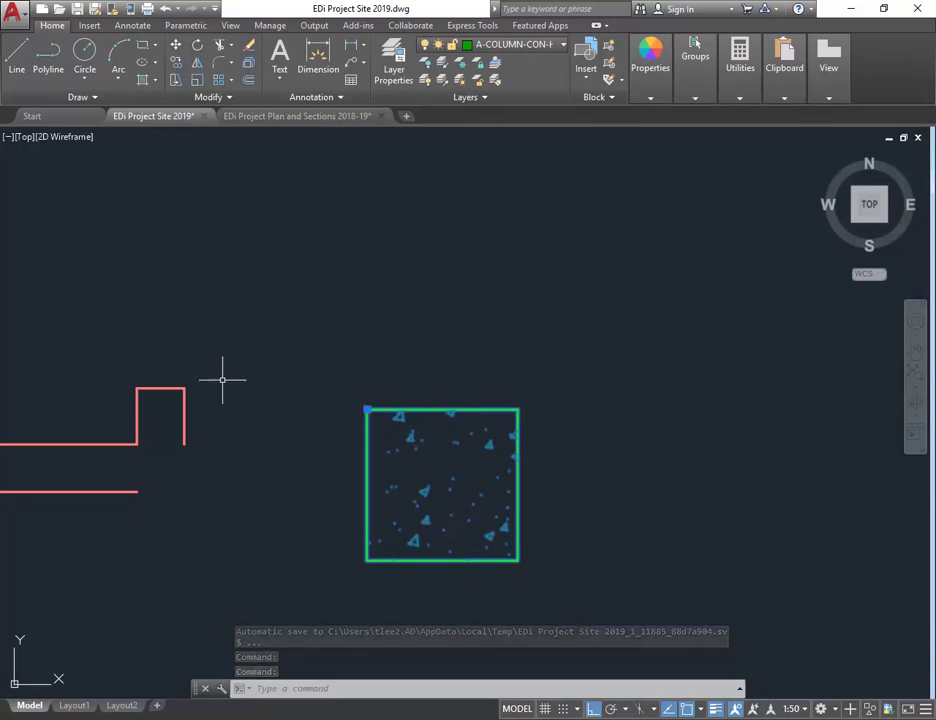
middle_click_drag(235, 373, 374, 370)
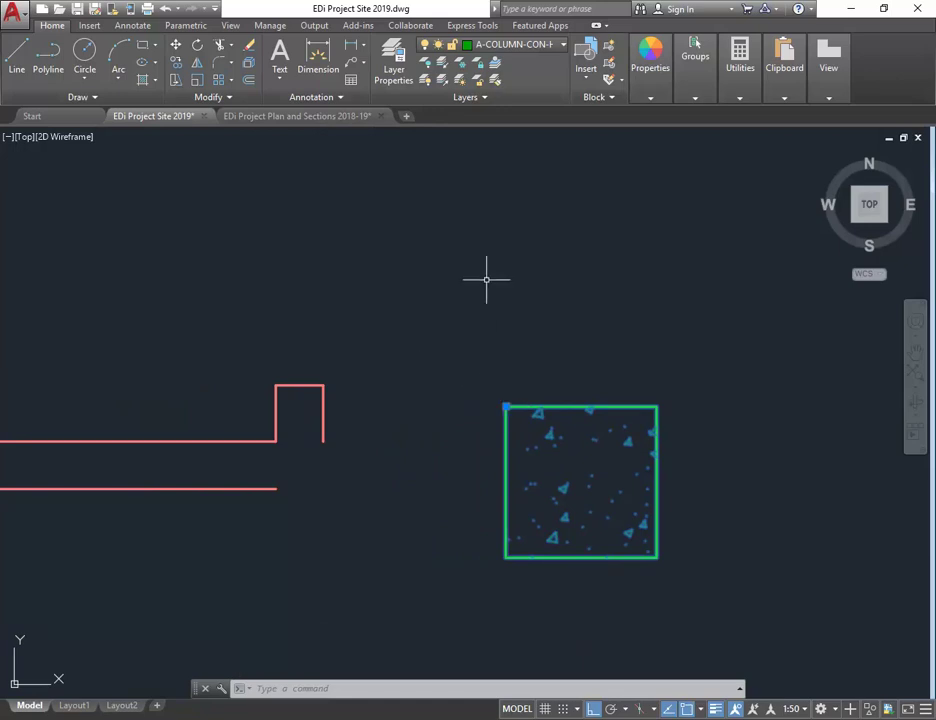
key("Delete")
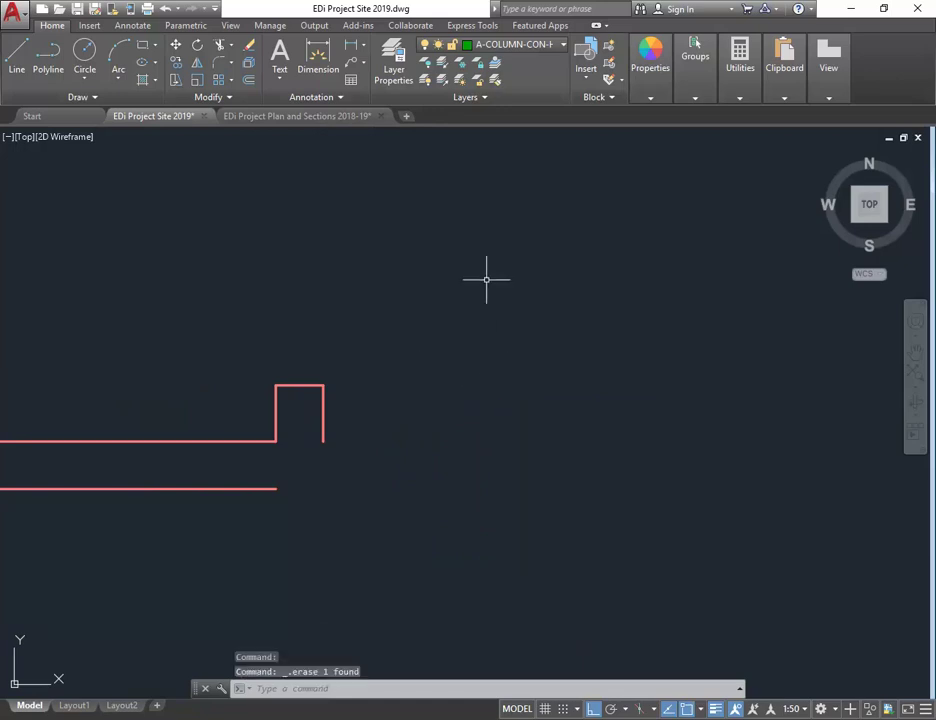
Insert the COLUMN-CONC-350x350 block with its base point on the upper-left corner of the masonry wall's end stub
left_click(588, 78)
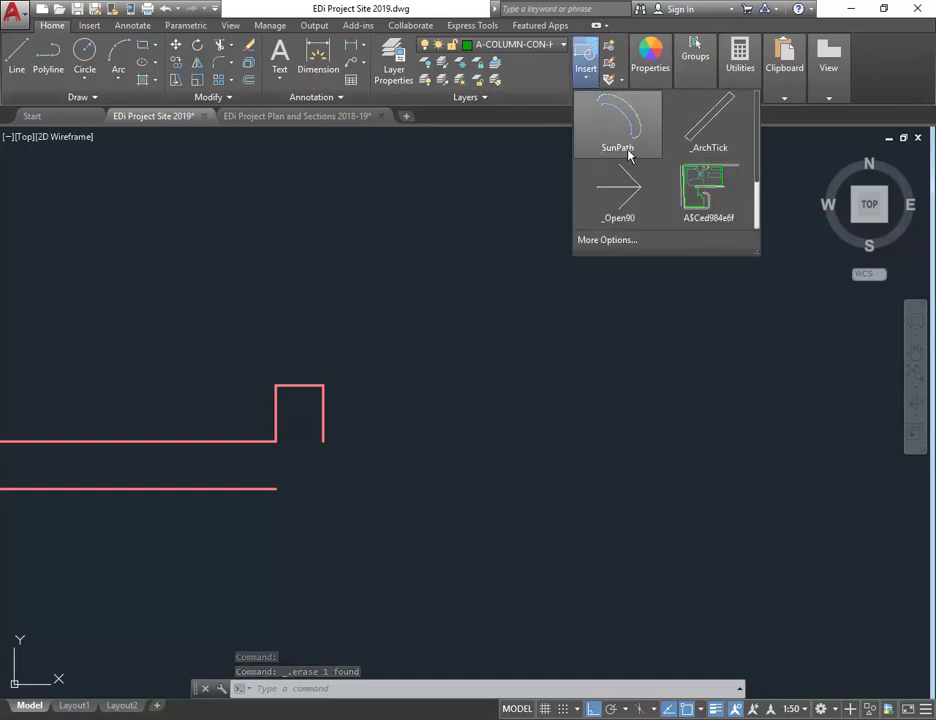
scroll(628, 155, "down", 1)
scroll(625, 185, "down", 1)
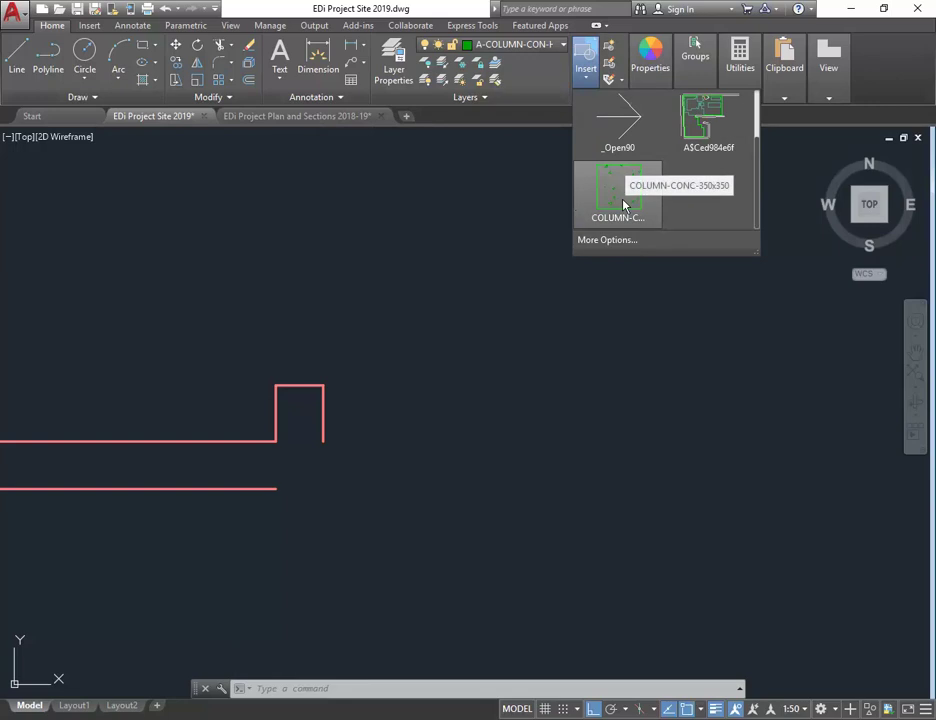
left_click(621, 200)
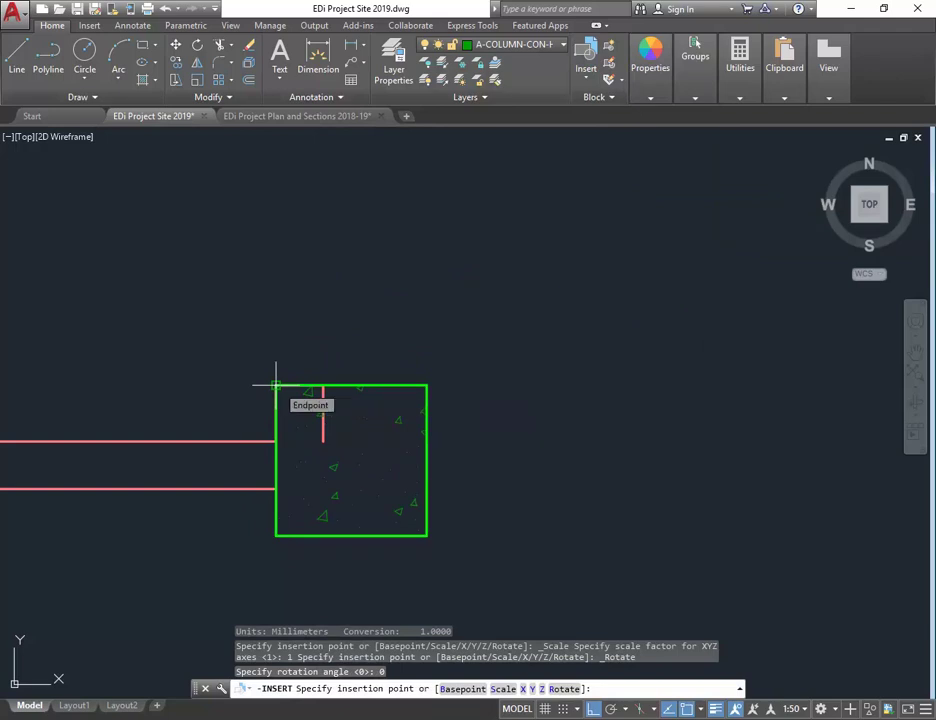
left_click(276, 383)
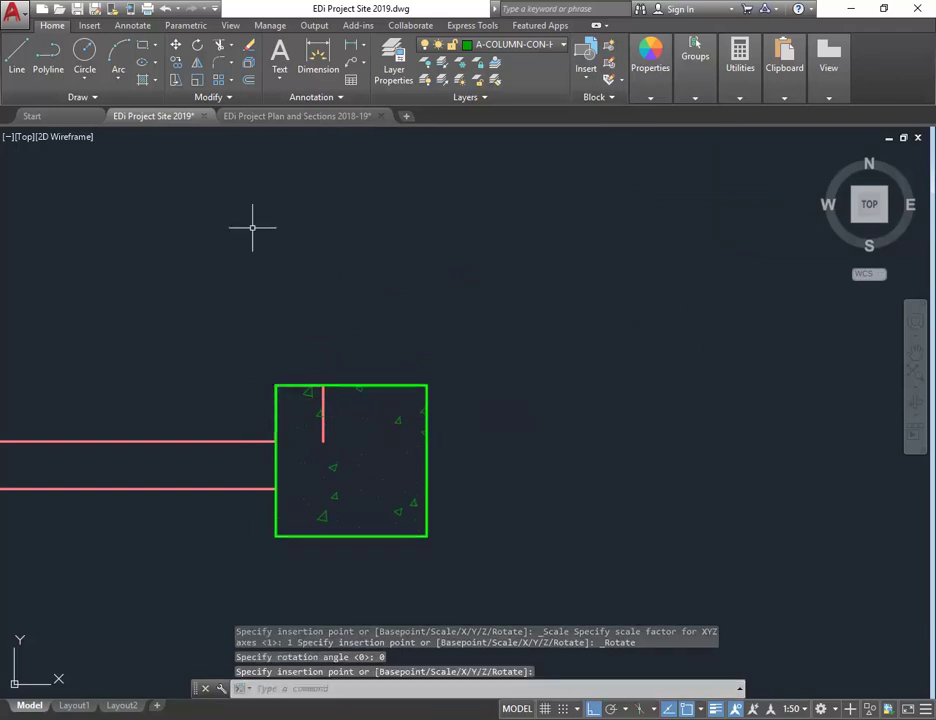
Switch to the EDi Project Plan and Sections 2018-19 drawing and examine how the walls and door meet the concrete column
left_click(297, 117)
scroll(612, 599, "up", 5)
mouse_move(134, 355)
middle_mouse_down()
mouse_move(205, 436)
mouse_move(300, 497)
middle_mouse_up()
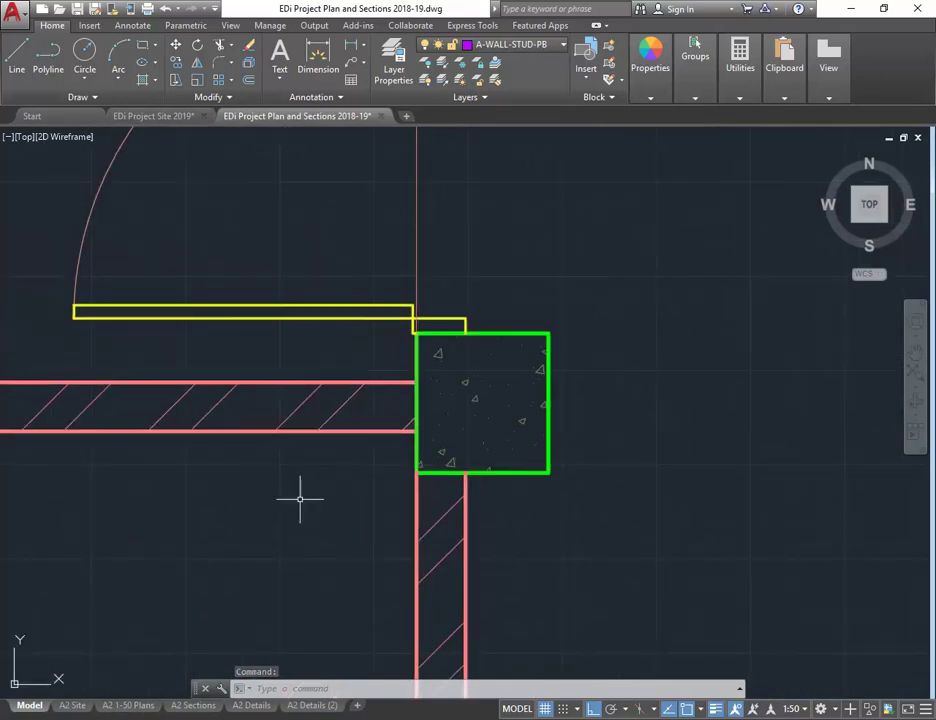
mouse_move(123, 364)
middle_mouse_down()
mouse_move(217, 451)
mouse_move(216, 485)
middle_mouse_up()
scroll(207, 357, "down", 2)
middle_click_drag(207, 357, 212, 403)
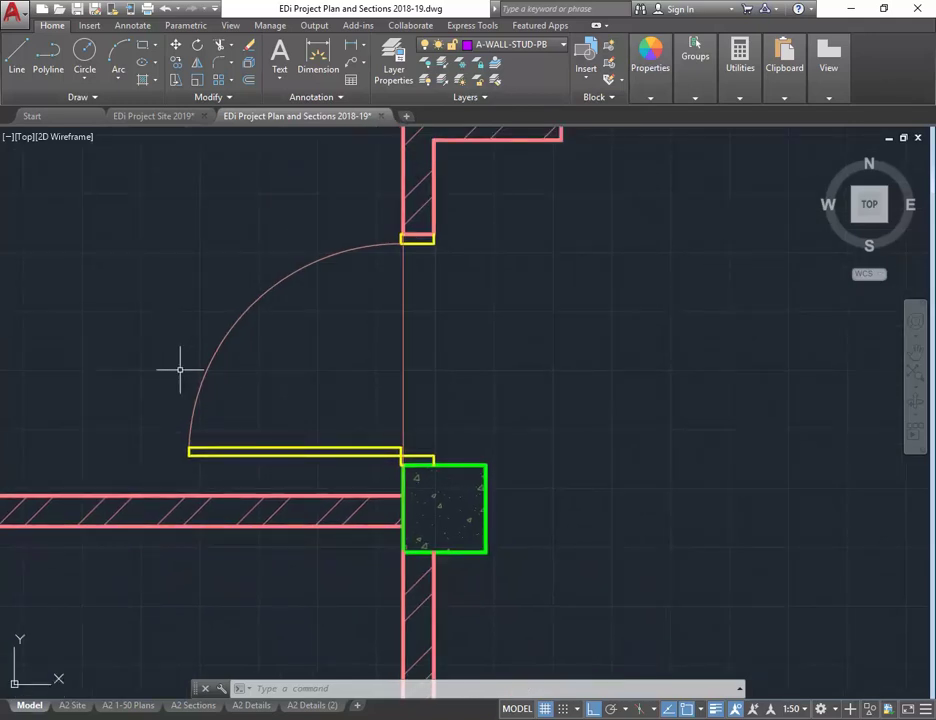
scroll(182, 372, "up", 2)
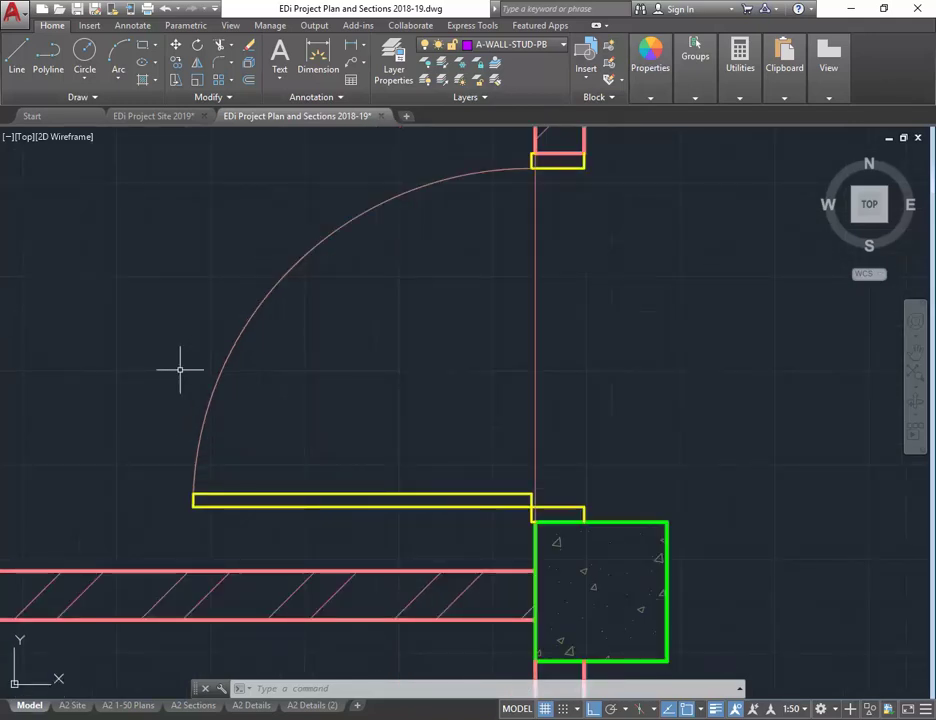
scroll(180, 370, "down", 2)
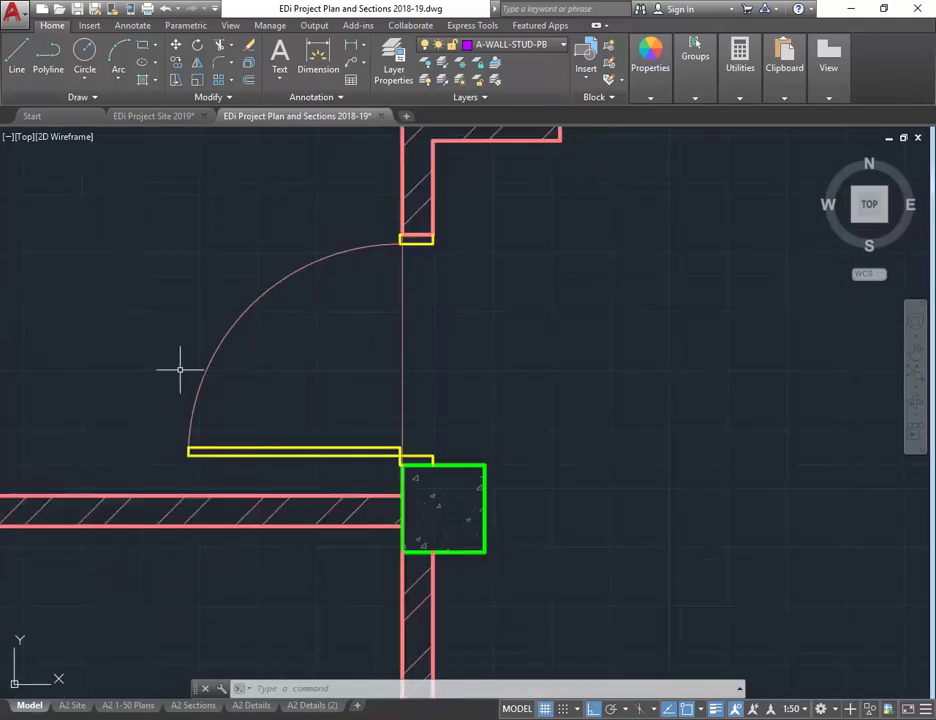
Return to the EDi Project Site 2019 drawing and delete the short wall stub lines overlapping the inserted column
left_click(178, 117)
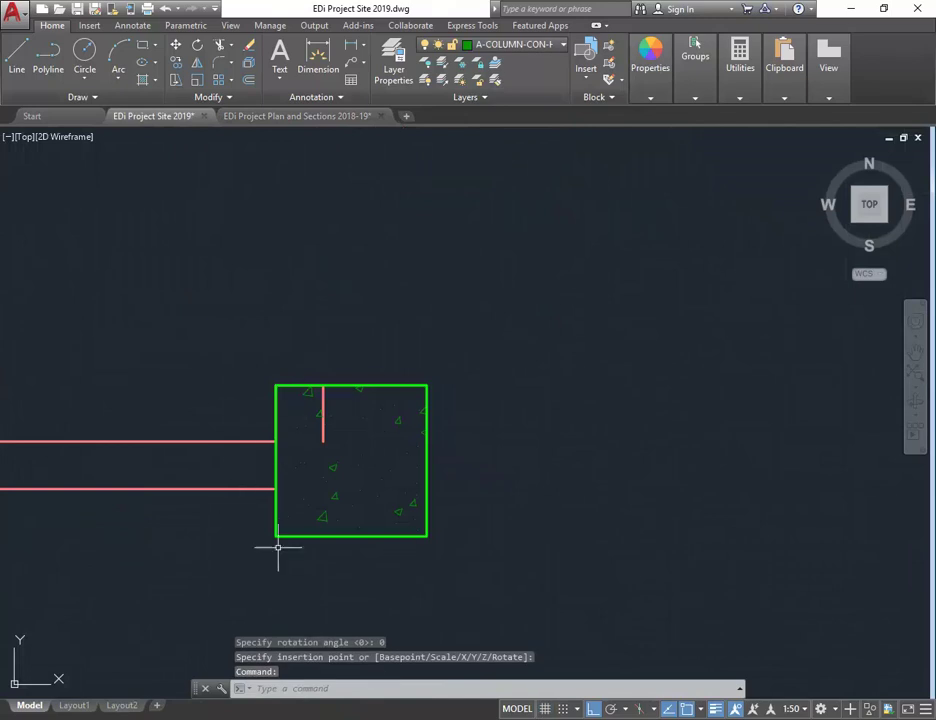
left_click(230, 355)
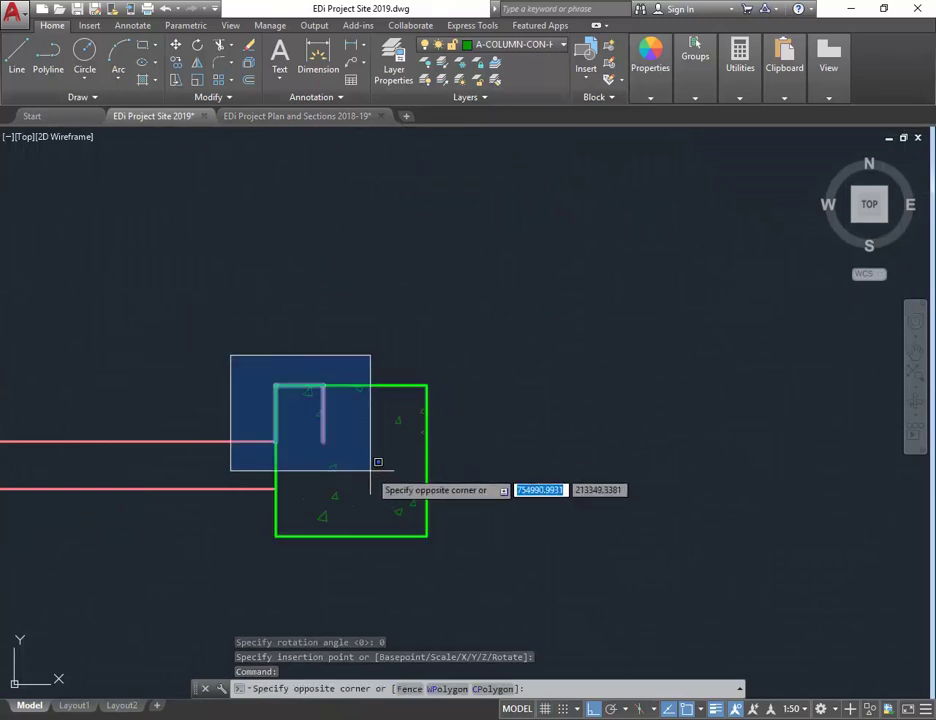
left_click(369, 470)
key("Delete")
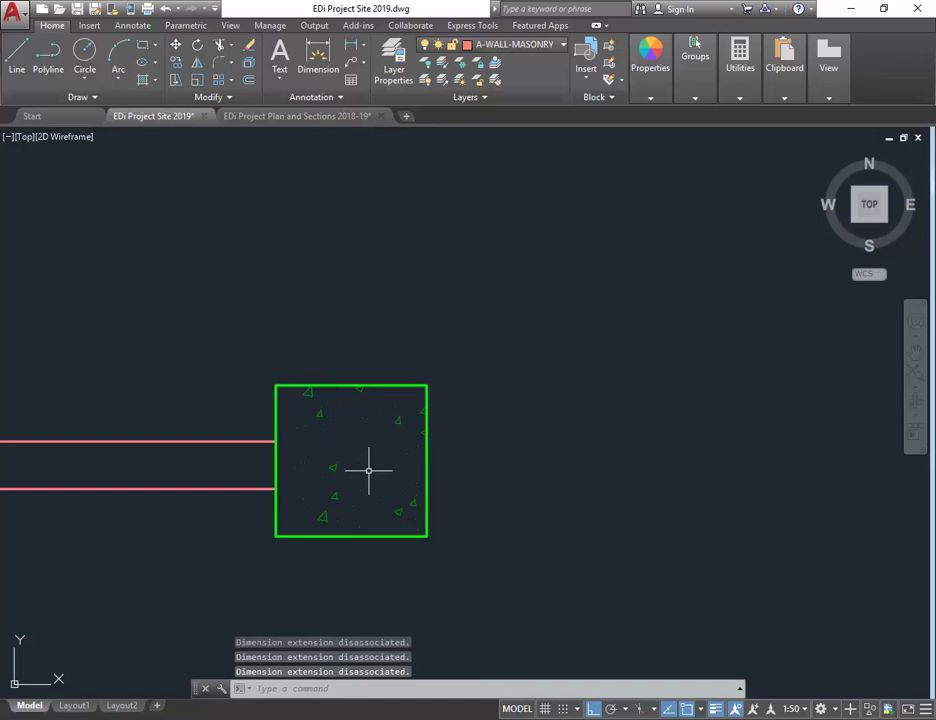
Compare the site plan's long vertical wall with the Plan and Sections drawing and locate the next column along it
scroll(369, 470, "down", 2)
middle_click_drag(370, 472, 339, 509)
scroll(339, 509, "down", 2)
scroll(337, 540, "down", 2)
scroll(320, 482, "up", 2)
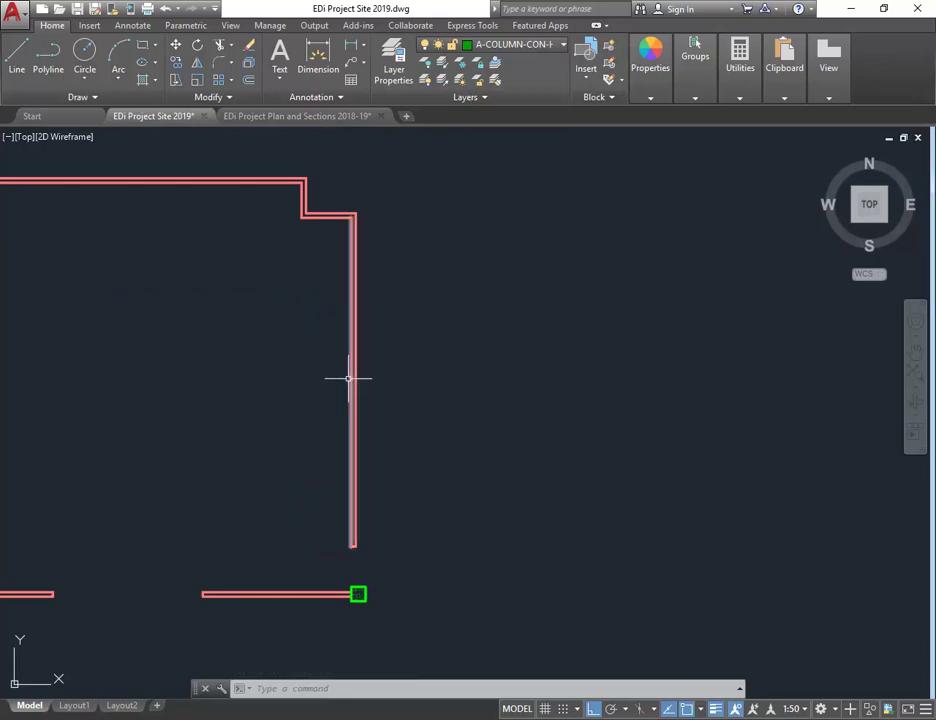
left_click(298, 116)
scroll(285, 389, "down", 5)
middle_click_drag(285, 389, 309, 576)
scroll(309, 576, "up", 2)
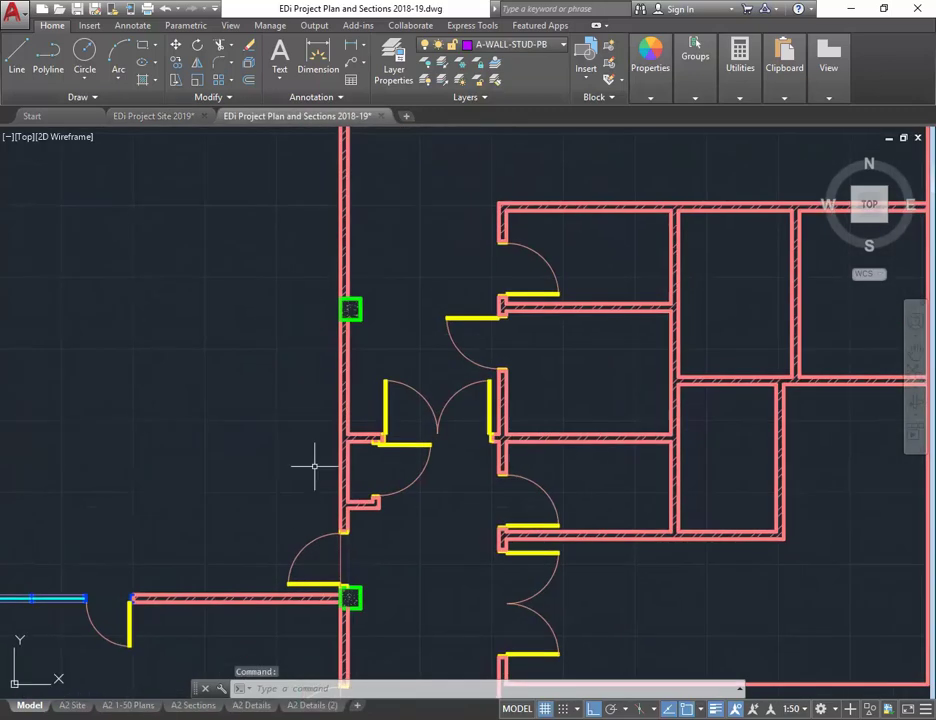
middle_click_drag(313, 292, 355, 512)
scroll(323, 421, "up", 2)
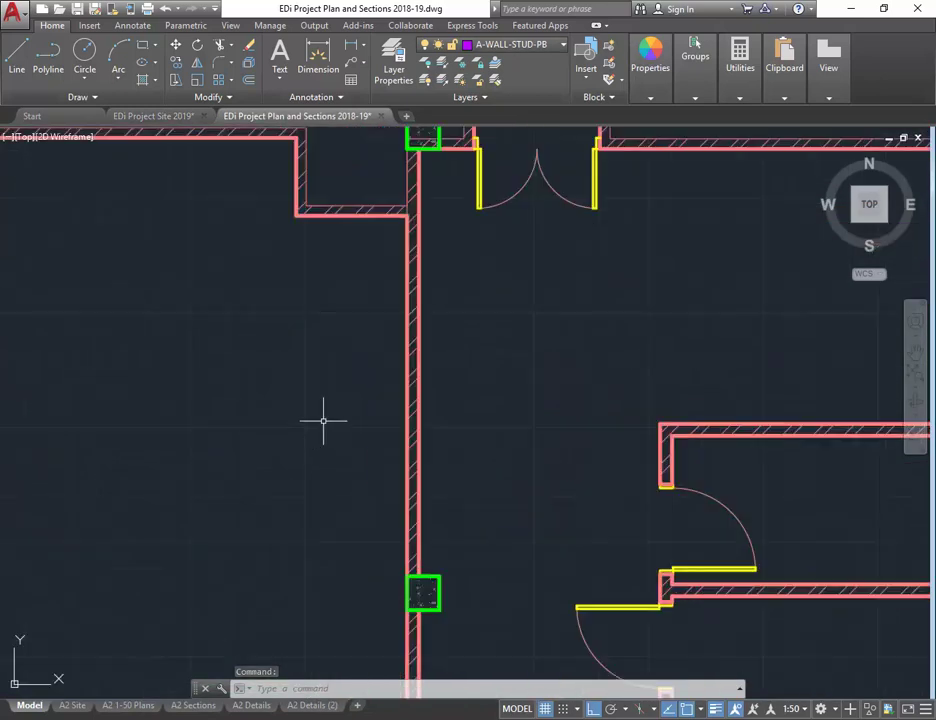
Measure the distance along the vertical wall from the stepped wall's inner corner down to the next column's upper-left corner
left_click(692, 78)
left_click(737, 90)
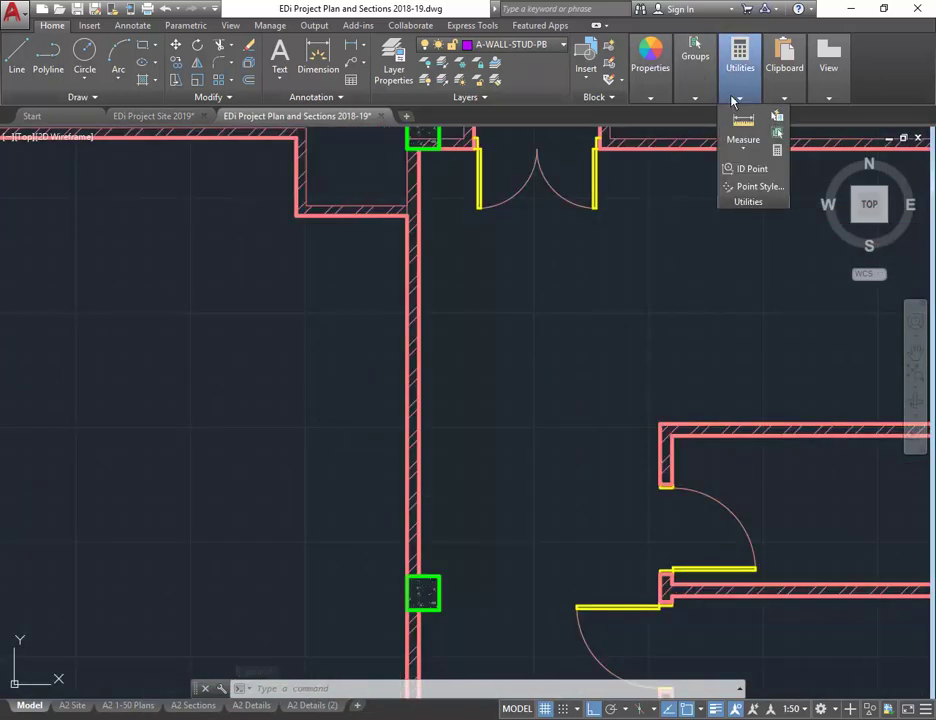
left_click(736, 127)
left_click(407, 212)
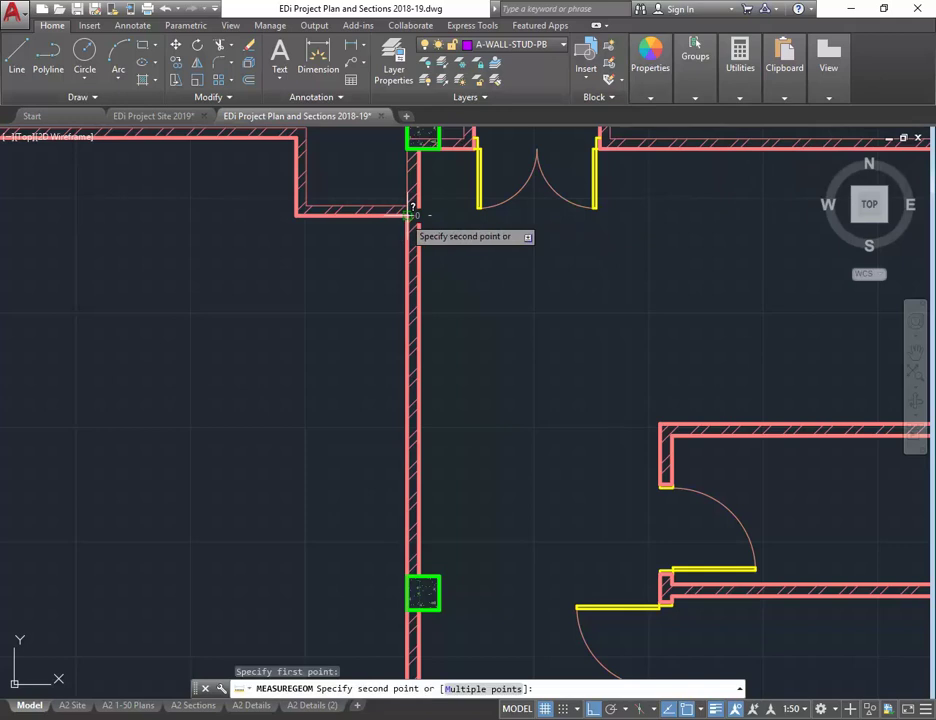
left_click(407, 577)
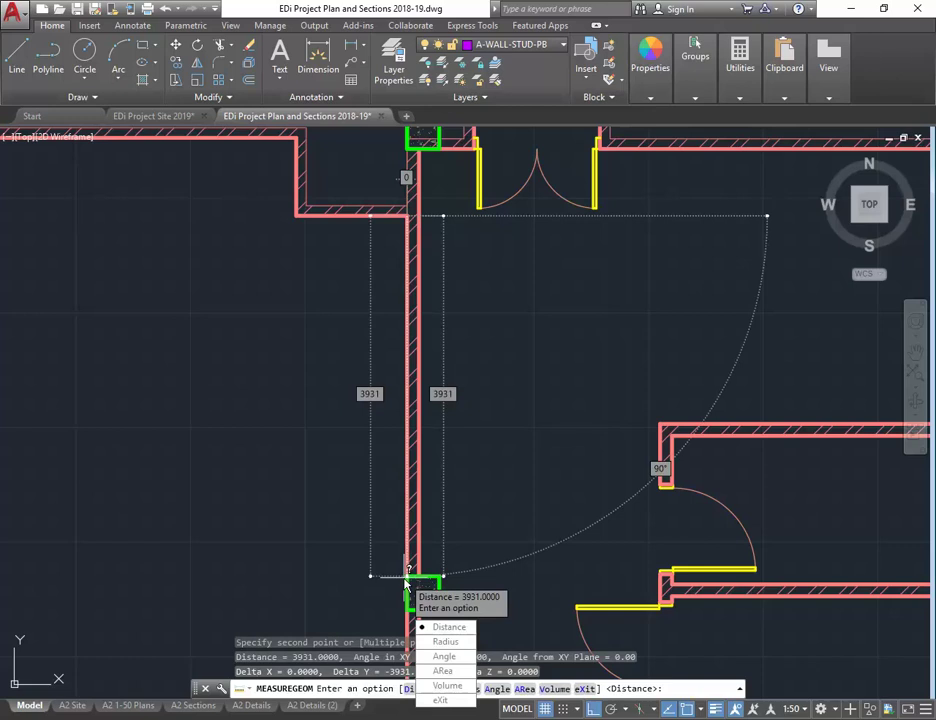
key("Escape")
key("Escape")
key("Escape")
Return to the EDi Project Site 2019 drawing and offset the stepped wall's short horizontal inner line 3931 downward
left_click(166, 117)
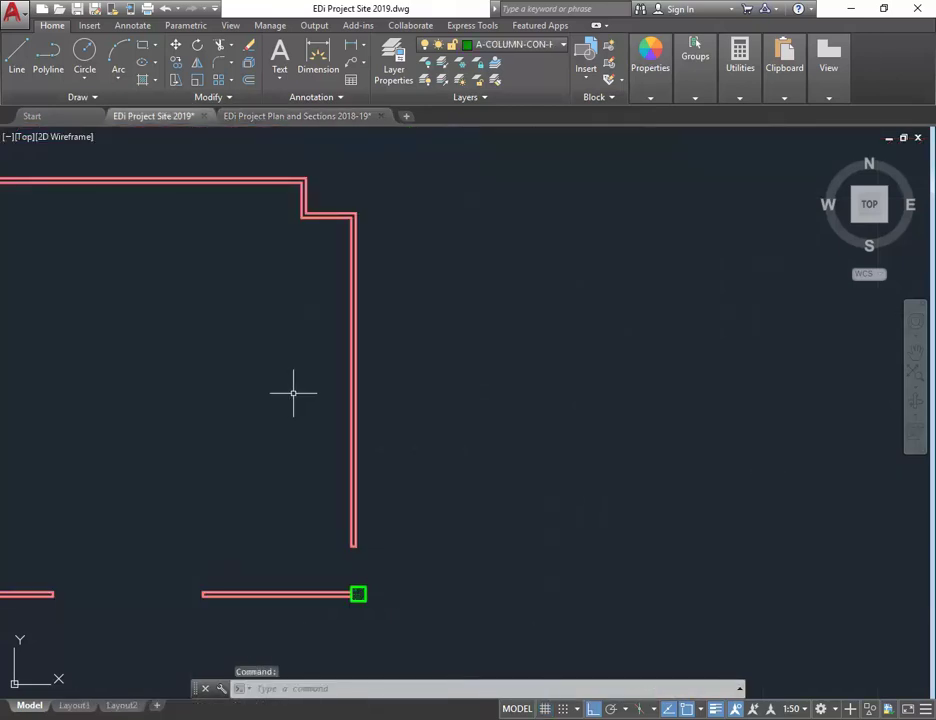
left_click(249, 80)
type("3")
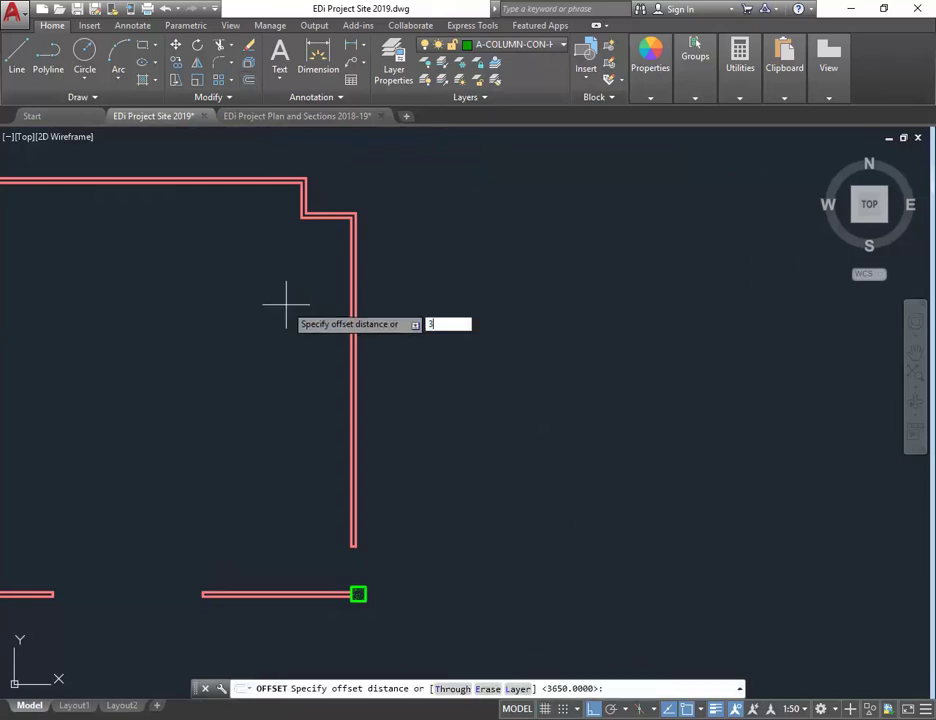
type("931")
key("Return")
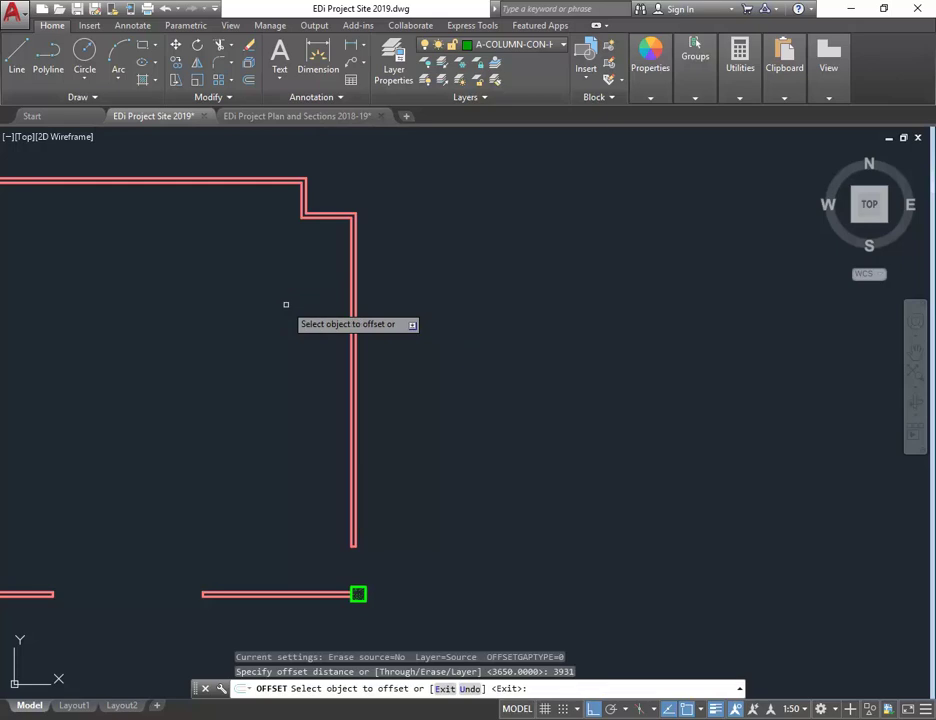
left_click(326, 216)
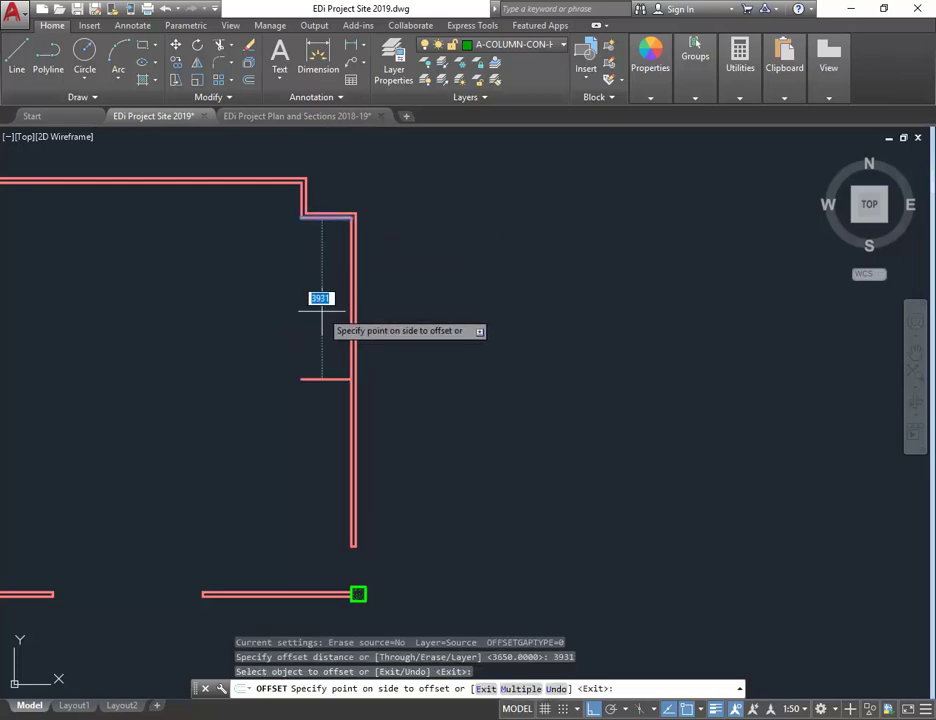
left_click(324, 365)
right_click(324, 339)
left_click(350, 349)
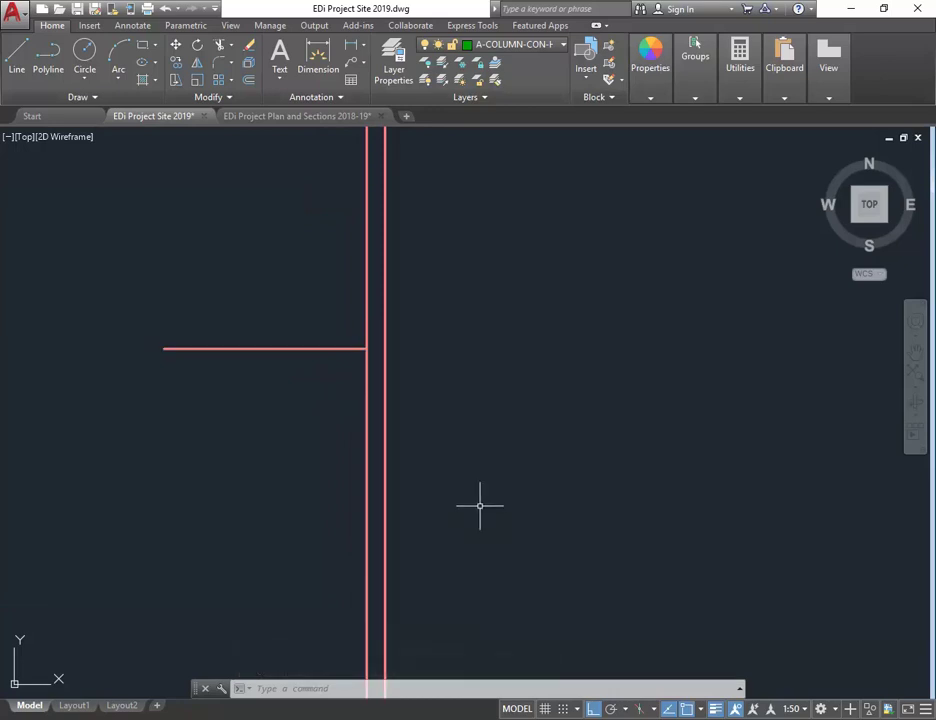
Insert the concrete column block with its upper-left corner where the offset line meets the long vertical wall
left_click(586, 70)
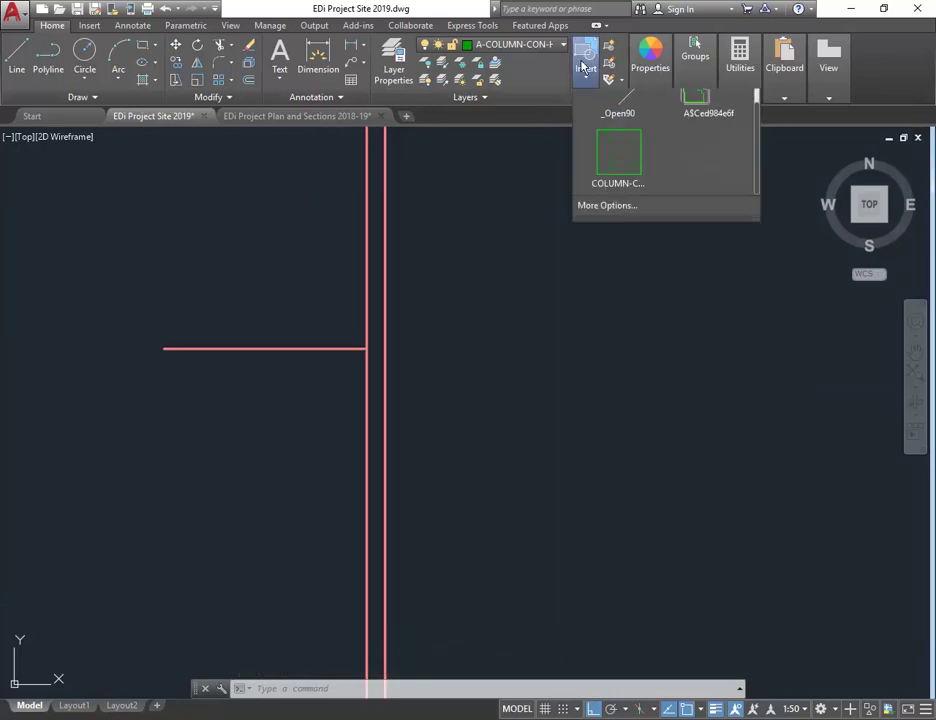
left_click(615, 197)
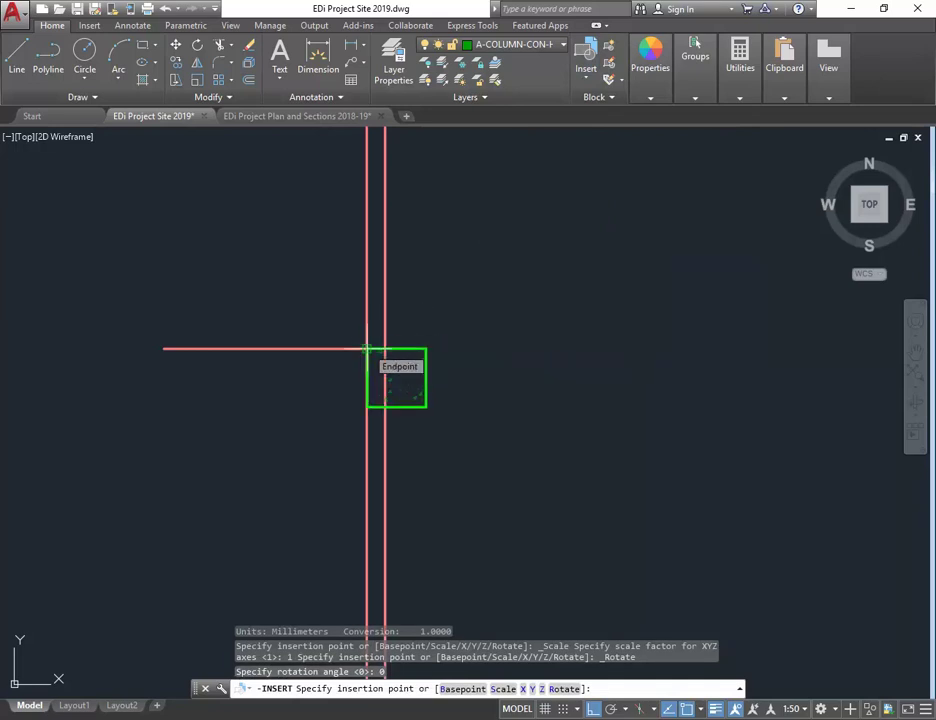
left_click(367, 349)
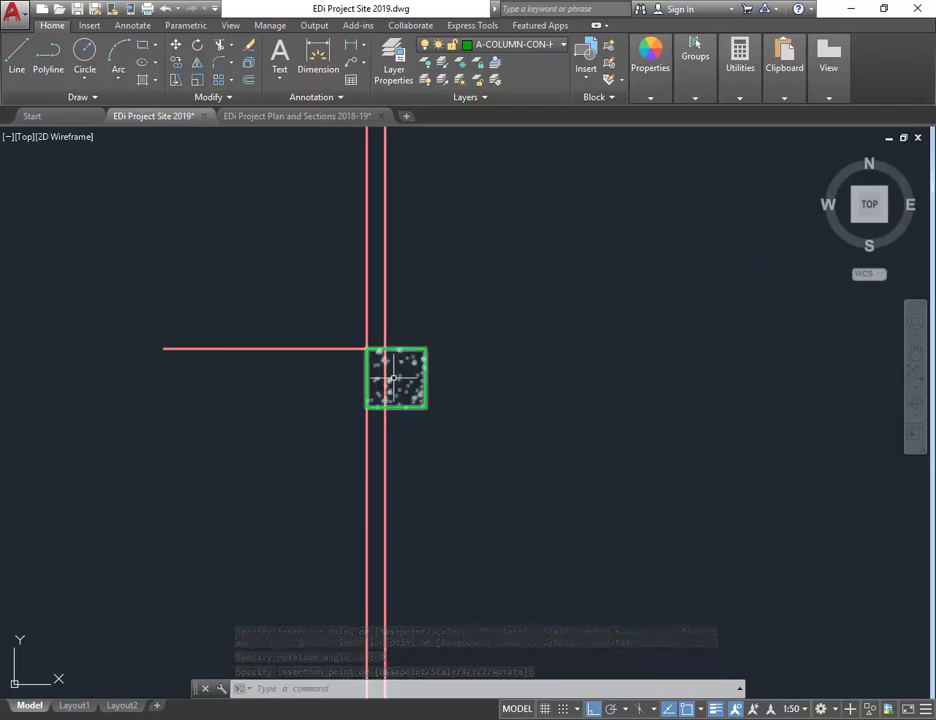
left_click(372, 388)
Compare the site plan with the Plan and Sections 2018-19 drawing and examine the column above the stepped wall, beside the double door
scroll(390, 334, "down", 3)
middle_click_drag(390, 334, 387, 479)
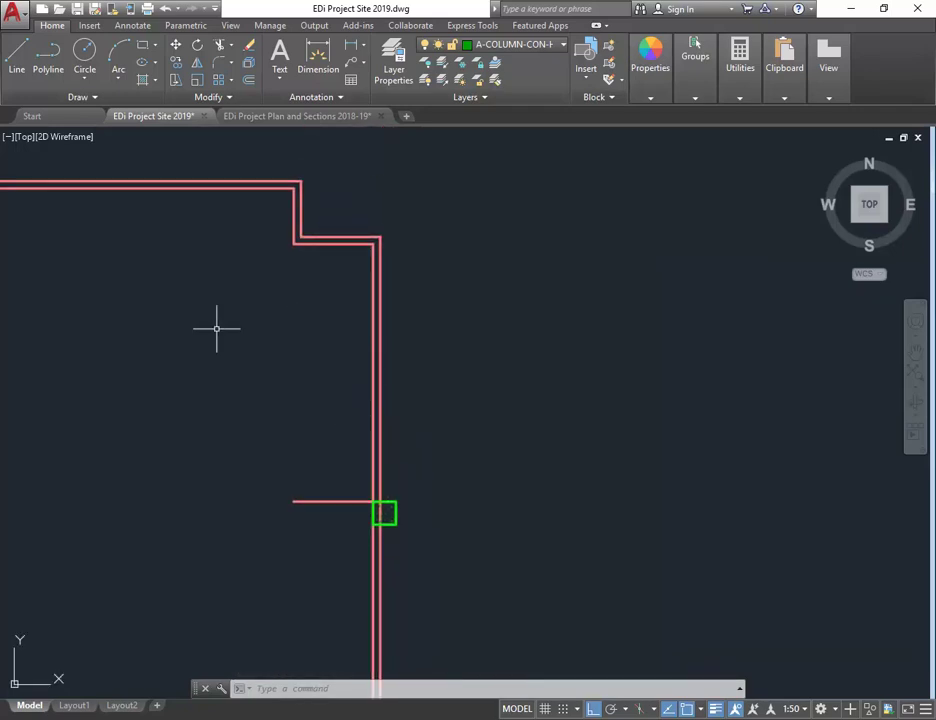
middle_click_drag(192, 348, 257, 385)
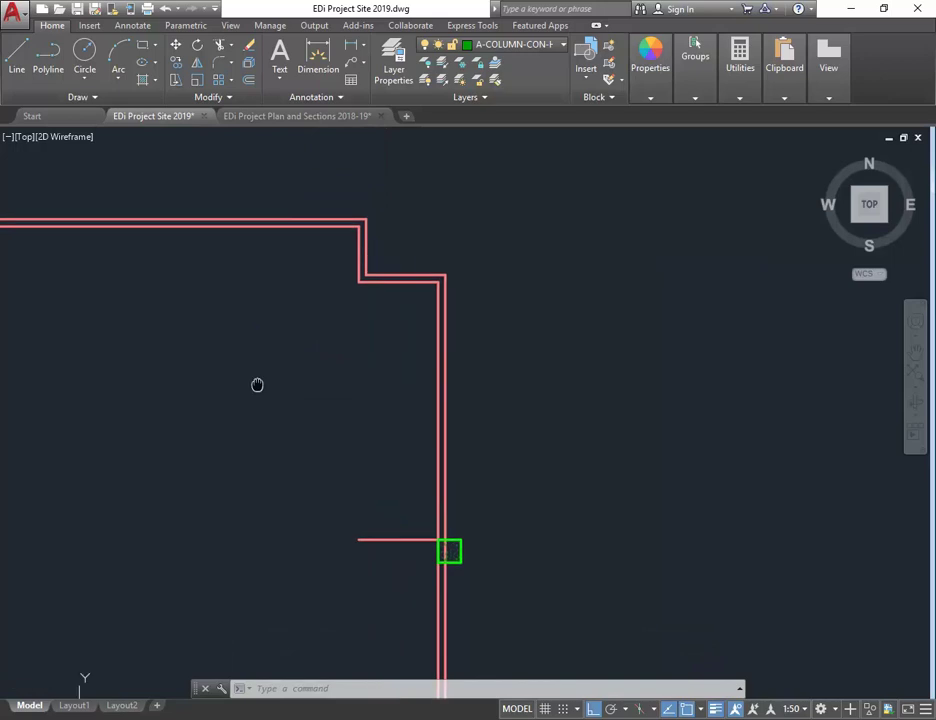
left_click(285, 116)
scroll(299, 302, "down", 2)
middle_click_drag(359, 251, 366, 302)
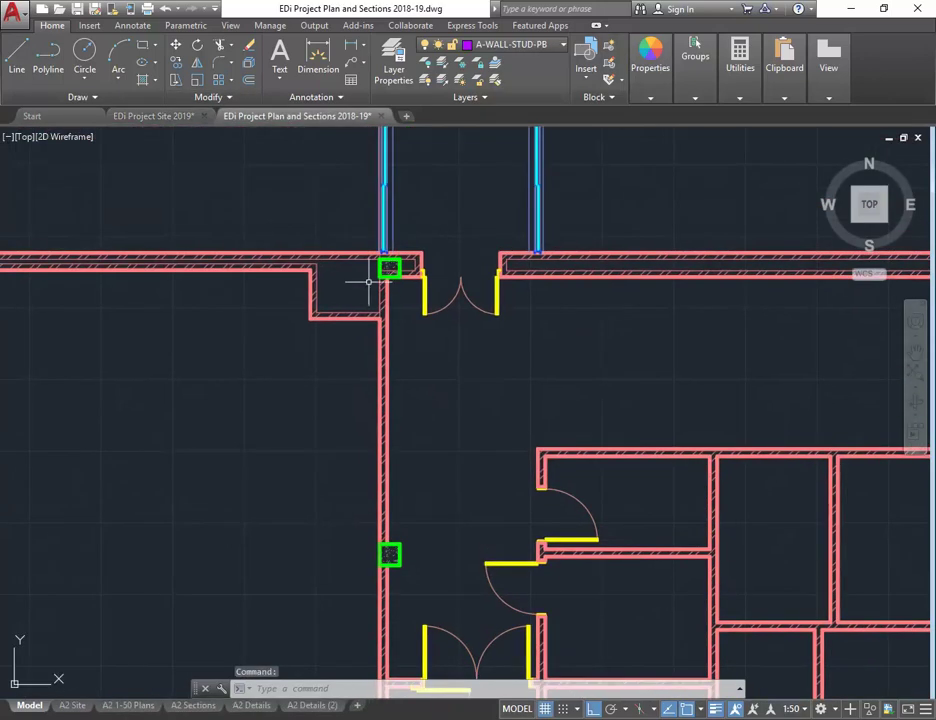
scroll(340, 252, "up", 4)
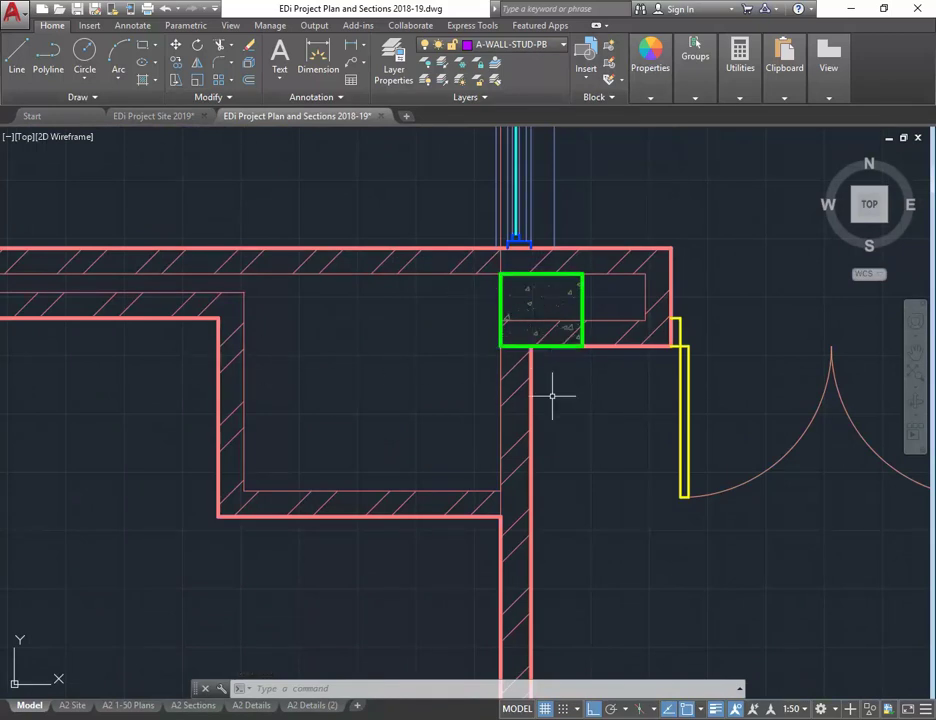
scroll(551, 396, "down", 6)
middle_click_drag(551, 396, 447, 275)
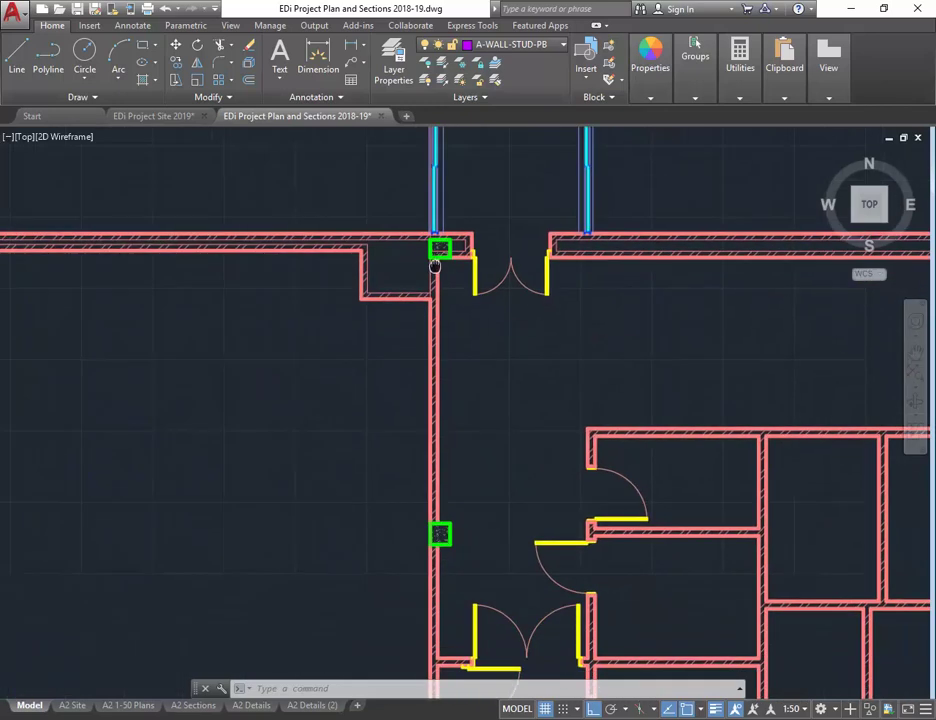
scroll(408, 210, "up", 4)
scroll(408, 212, "up", 2)
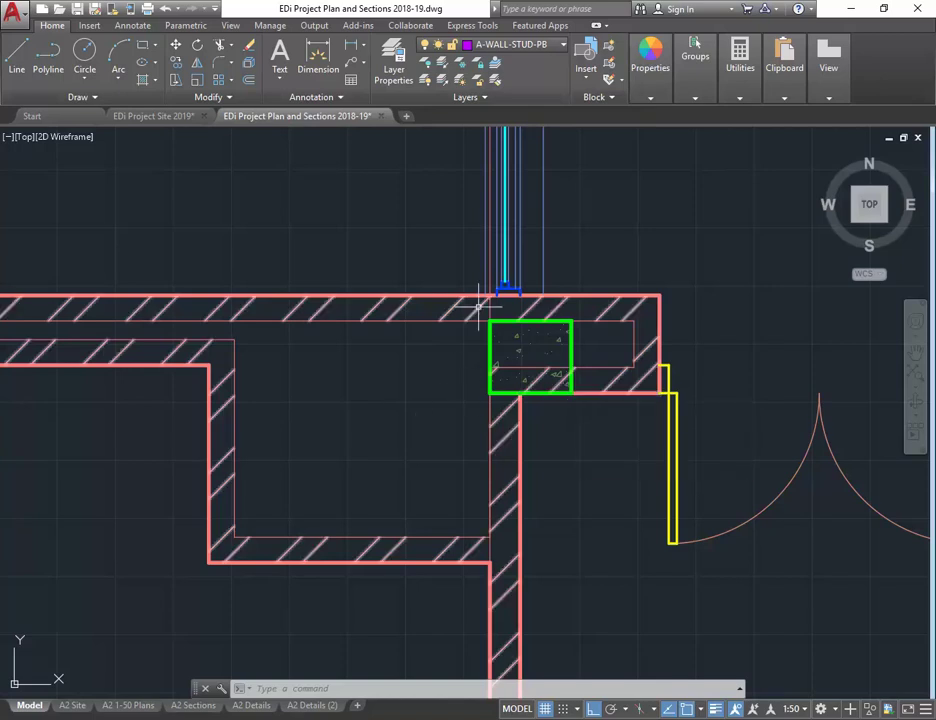
Measure the distance from the upper column's lower-left corner down to the next column's lower-left corner
left_click(740, 60)
left_click(743, 125)
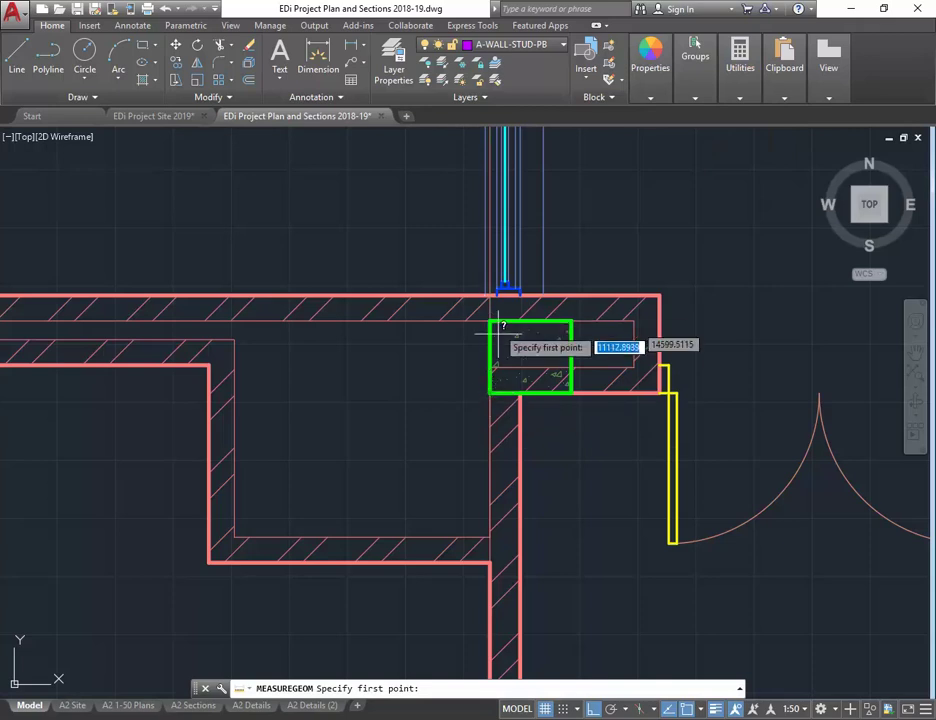
left_click(491, 391)
scroll(470, 340, "down", 2)
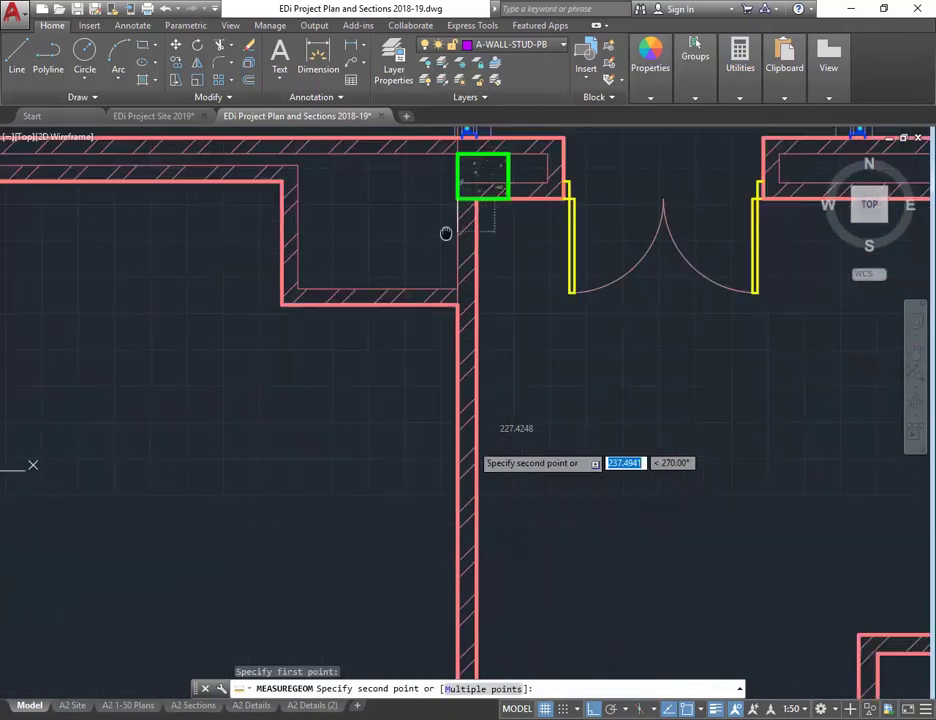
scroll(420, 462, "up", 2)
scroll(398, 462, "down", 2)
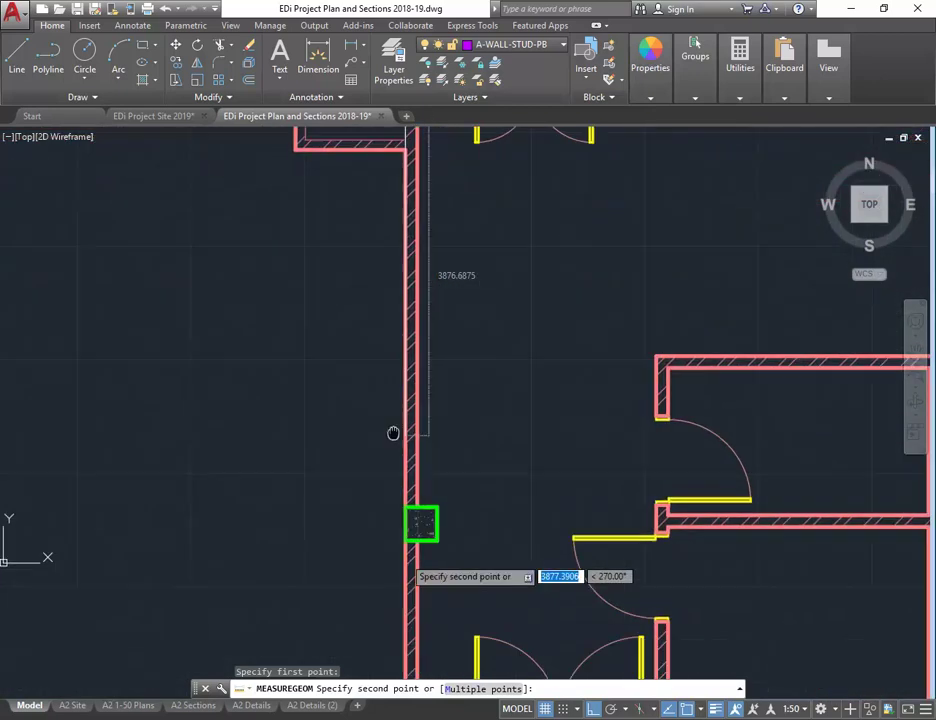
scroll(401, 484, "up", 4)
left_click(411, 466)
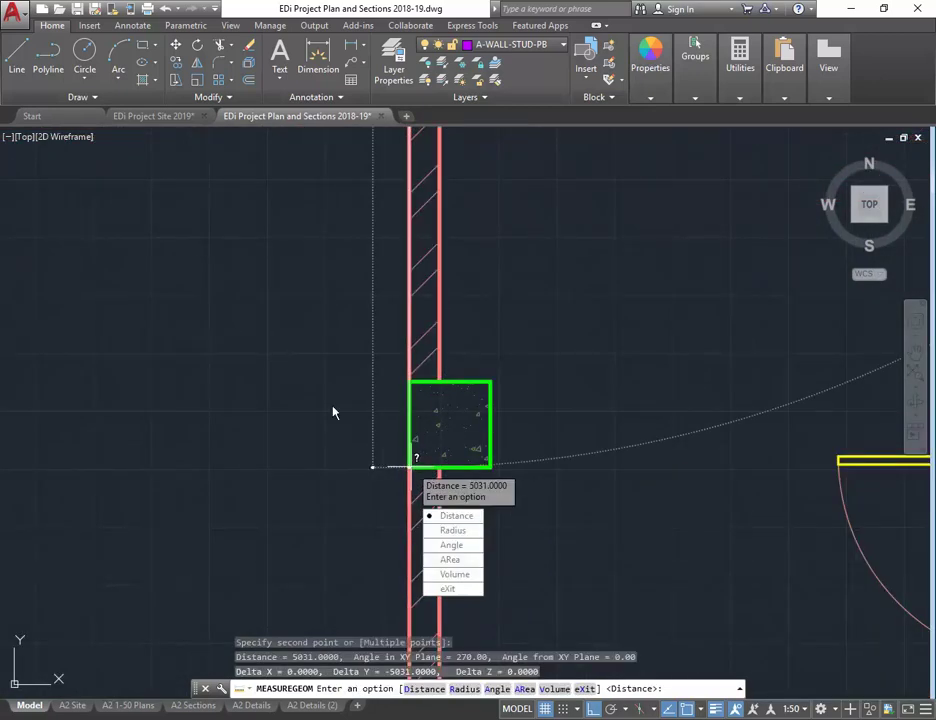
Return to the EDi Project Site 2019 drawing and delete the offset guide line beside the inserted column
left_click(156, 118)
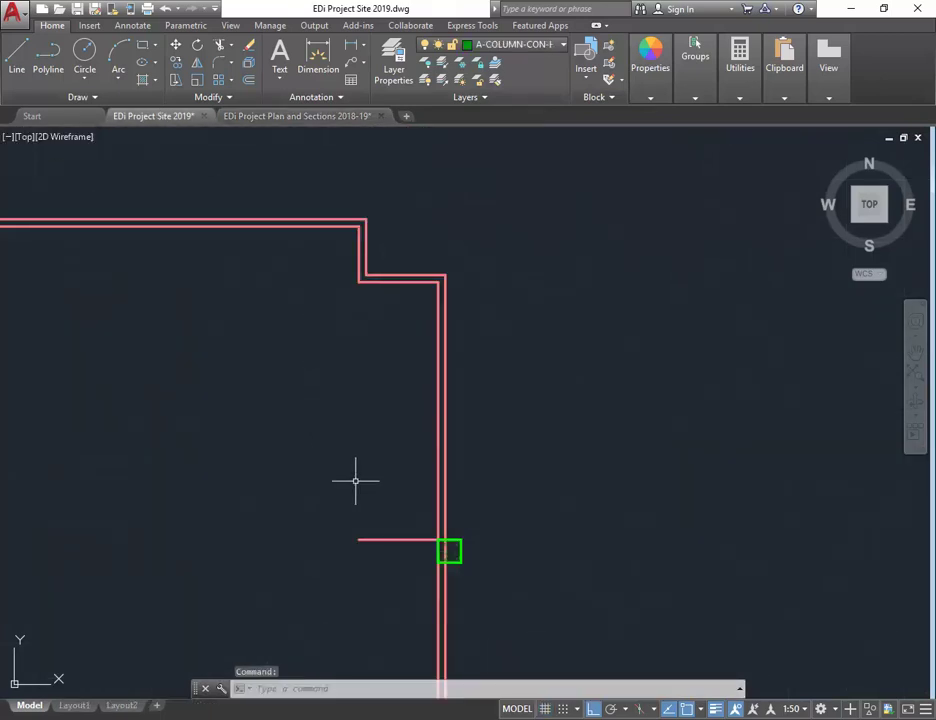
middle_click_drag(355, 482, 324, 470)
scroll(324, 470, "up", 2)
left_click(350, 548)
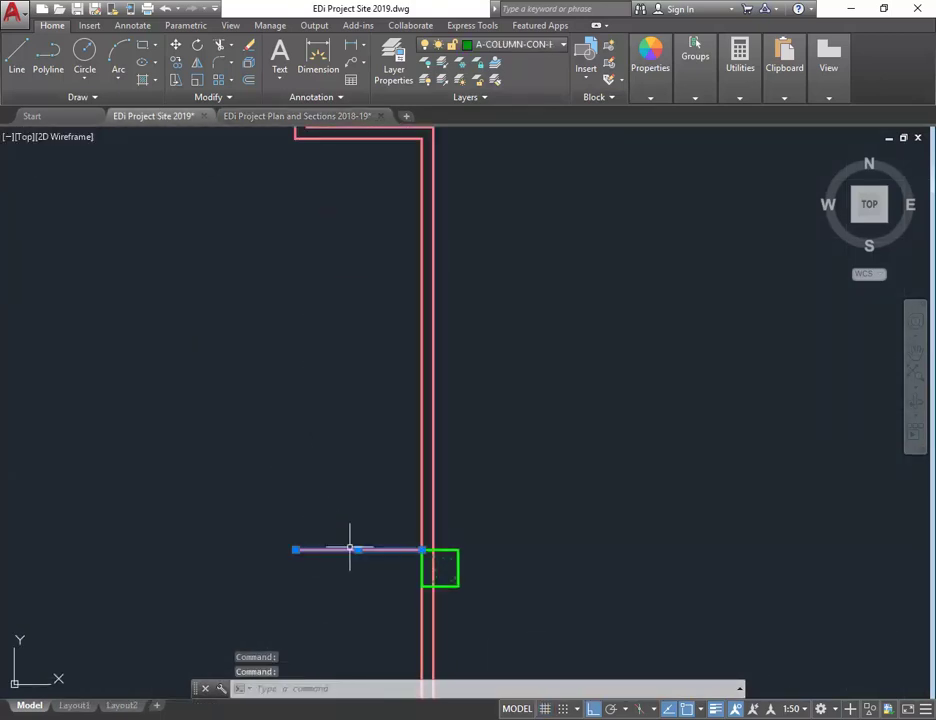
key("Delete")
Copy the column on the long vertical wall straight up by 5031
left_click(447, 569)
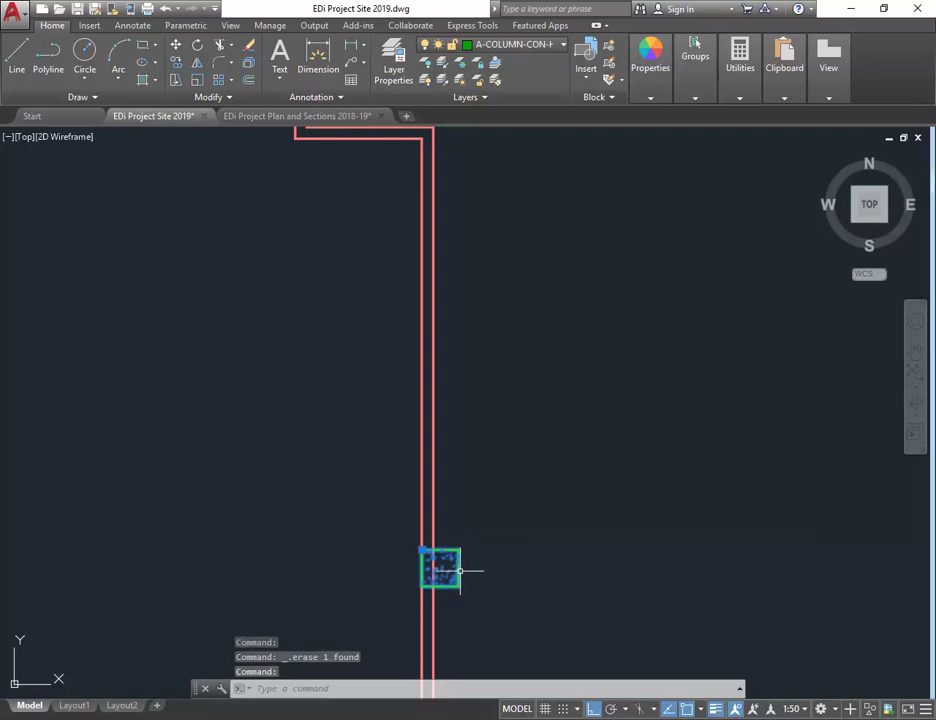
left_click(176, 63)
left_click(322, 559)
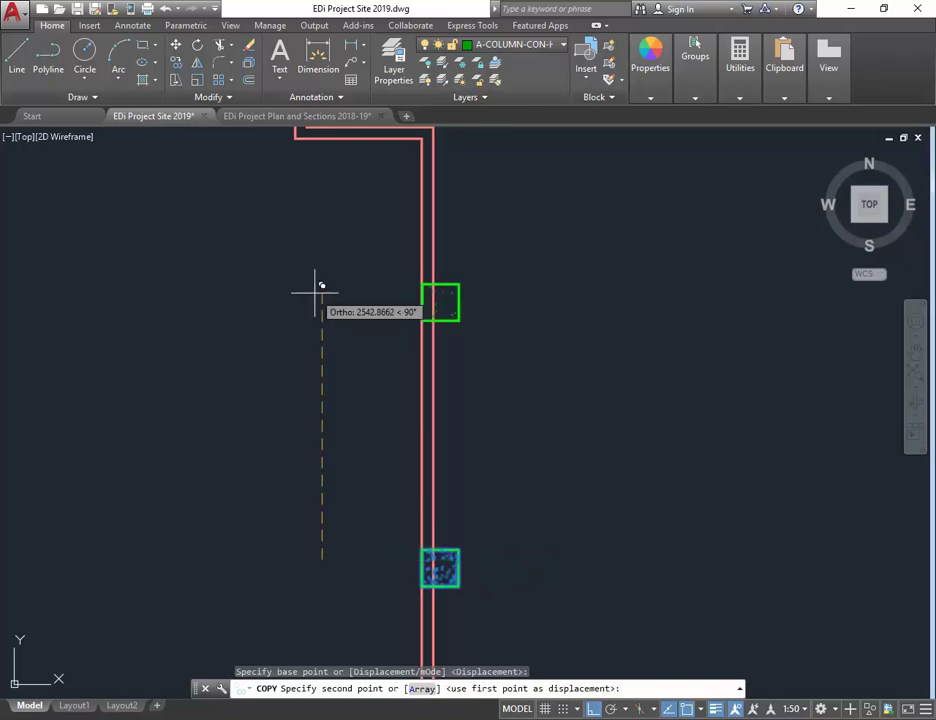
type("503")
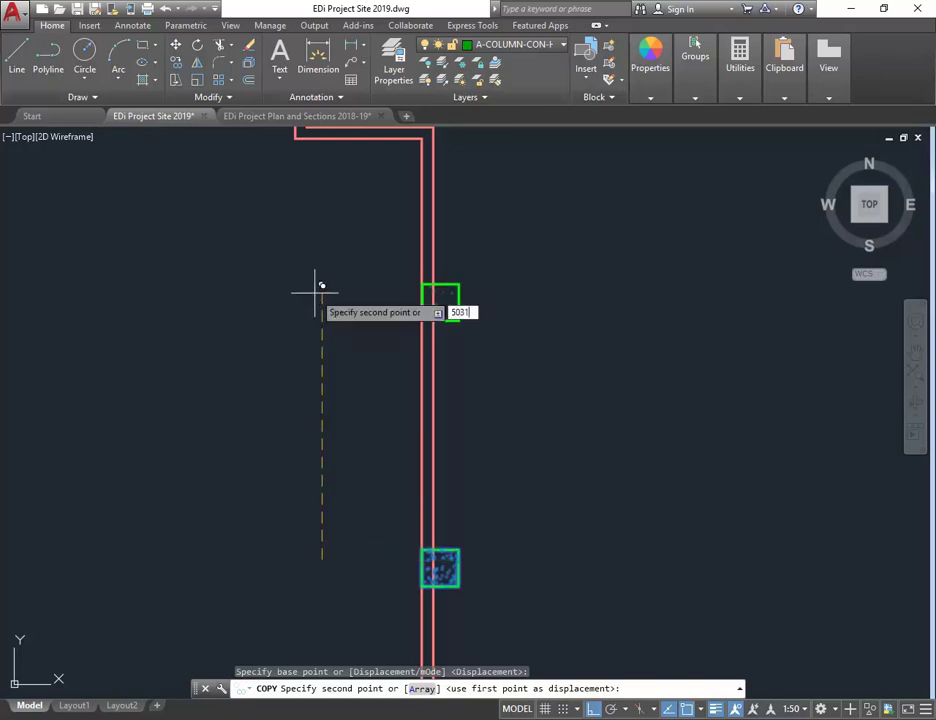
key("Return")
scroll(322, 300, "down", 2)
key("Escape")
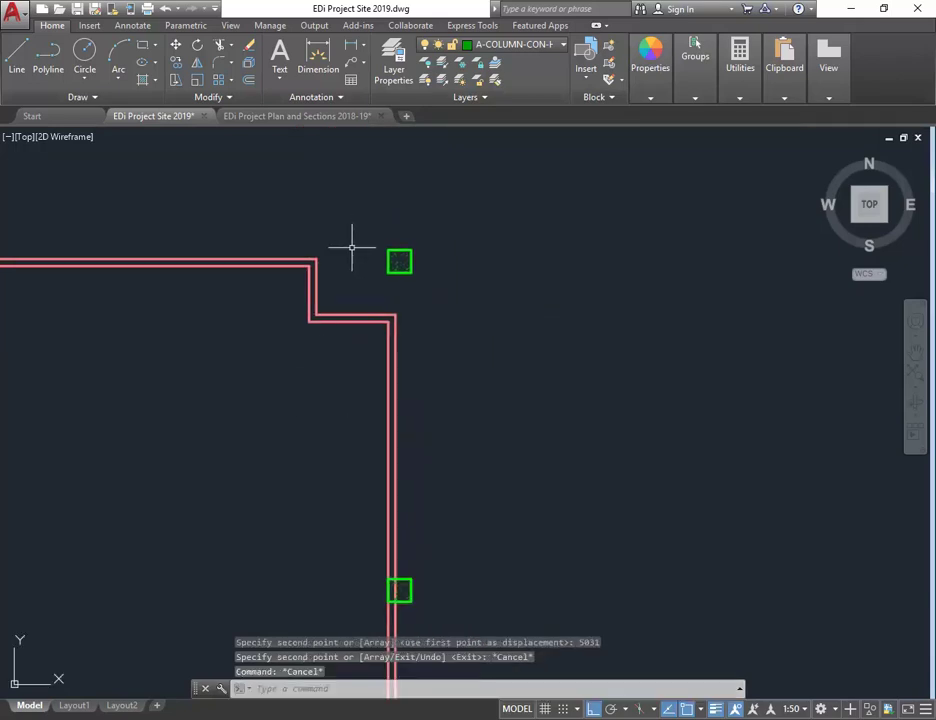
Compare the placed columns with the Plan and Sections 2018-19 drawing and locate the middle column along the glazed wall
scroll(347, 245, "up", 6)
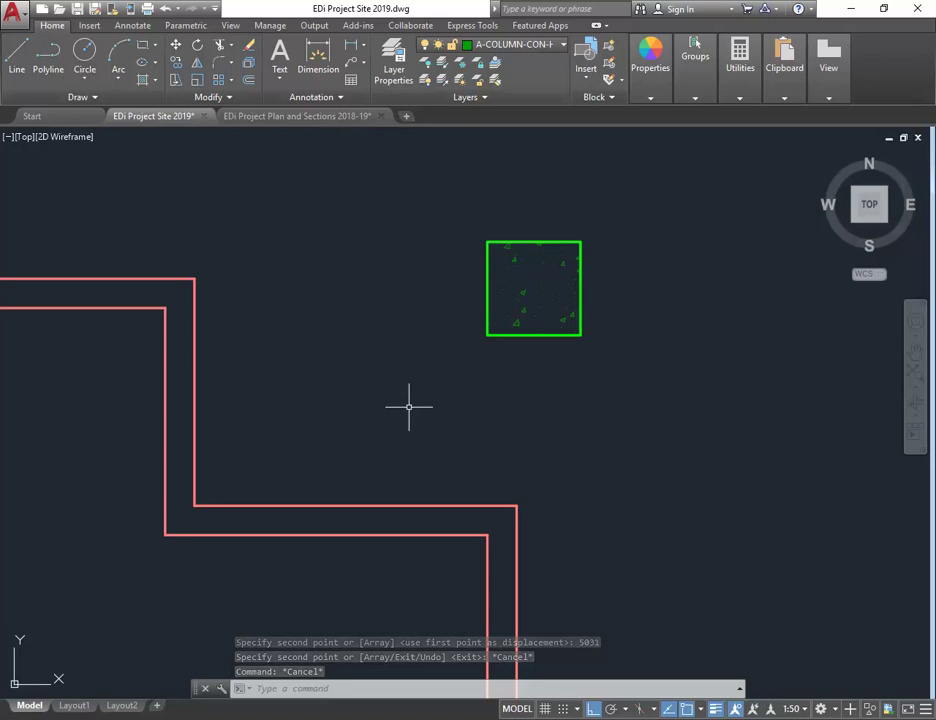
scroll(408, 407, "down", 6)
middle_click_drag(310, 485, 434, 345)
scroll(434, 345, "down", 2)
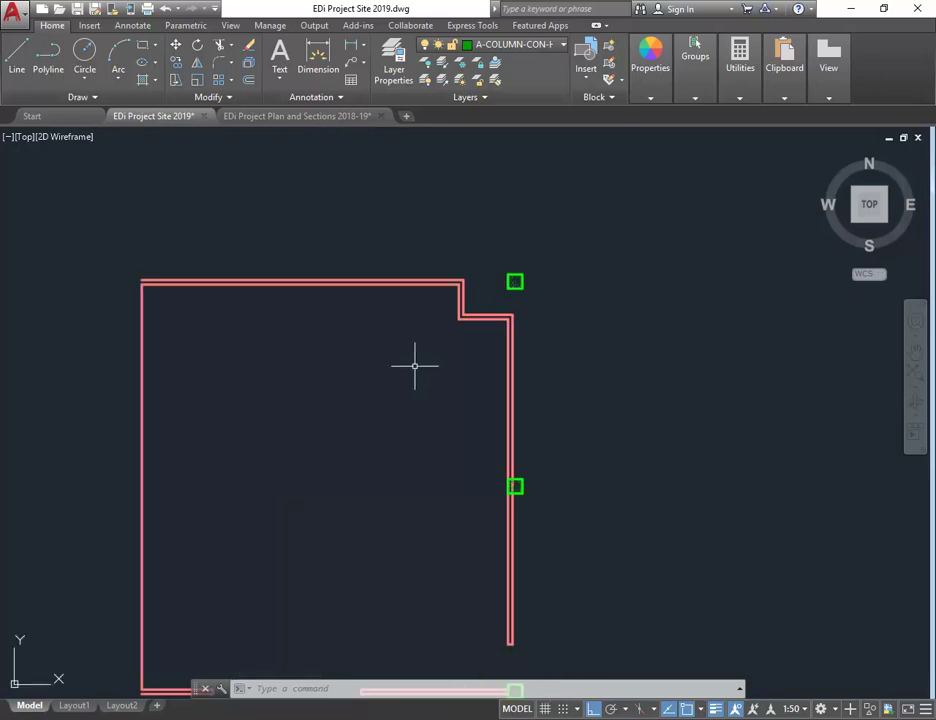
middle_click_drag(370, 418, 370, 324)
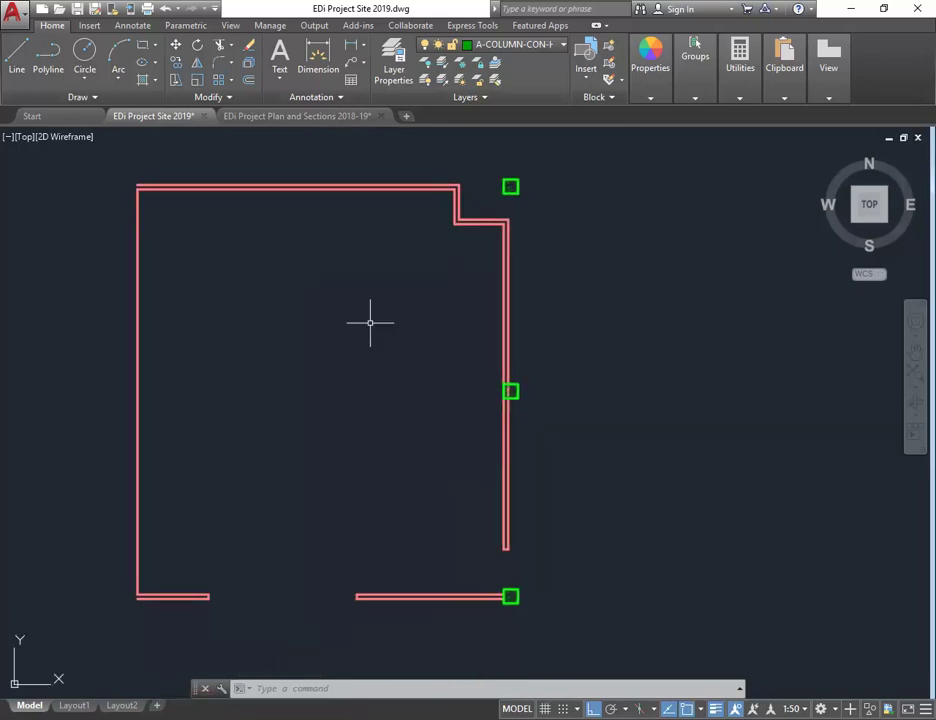
left_click(313, 119)
scroll(238, 495, "down", 2)
mouse_move(330, 445)
middle_mouse_down()
mouse_move(690, 445)
mouse_move(645, 372)
middle_mouse_up()
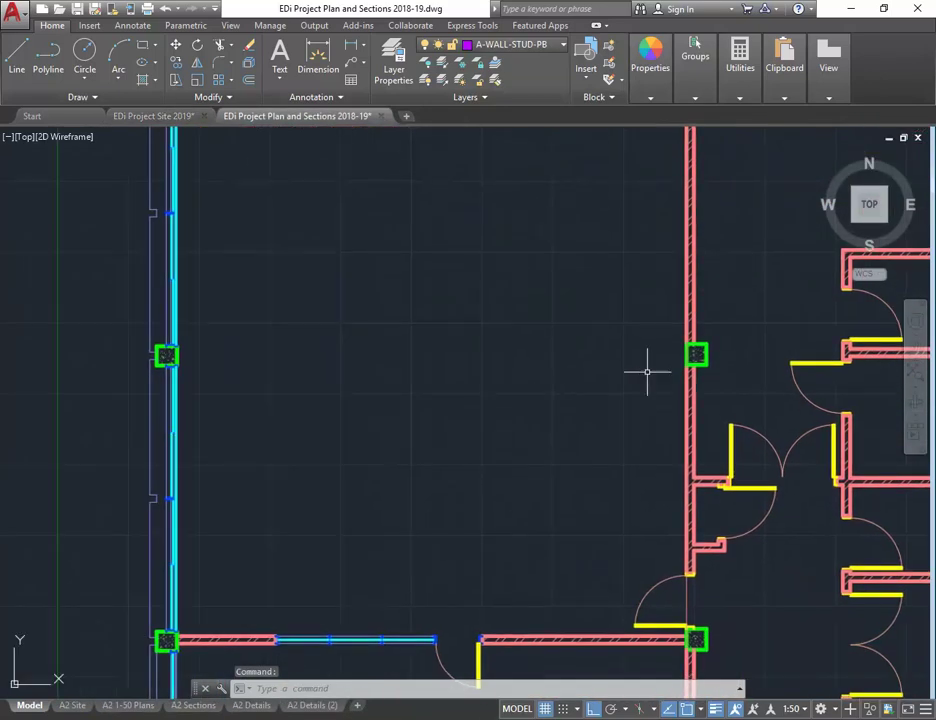
scroll(650, 375, "down", 2)
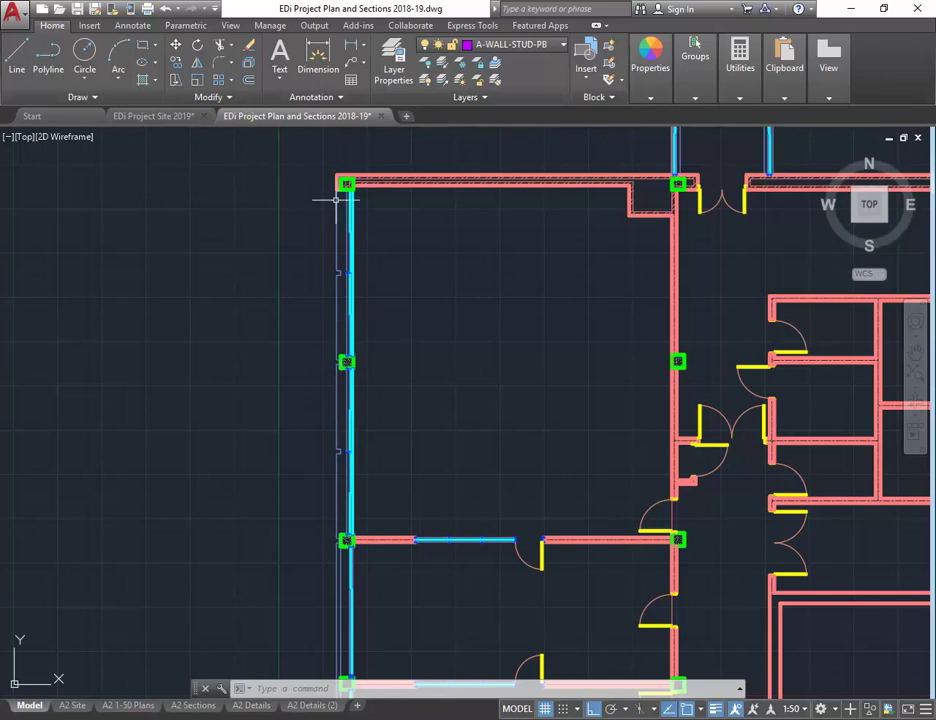
scroll(343, 364, "up", 10)
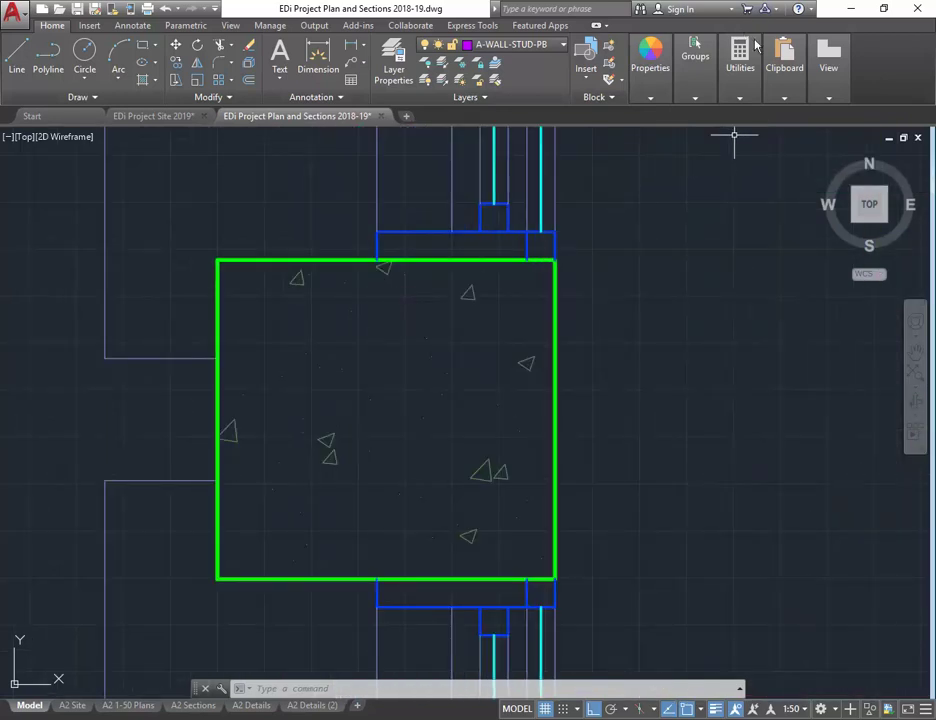
Measure the height and width of the middle column on the glazed wall
left_click(740, 58)
left_click(740, 120)
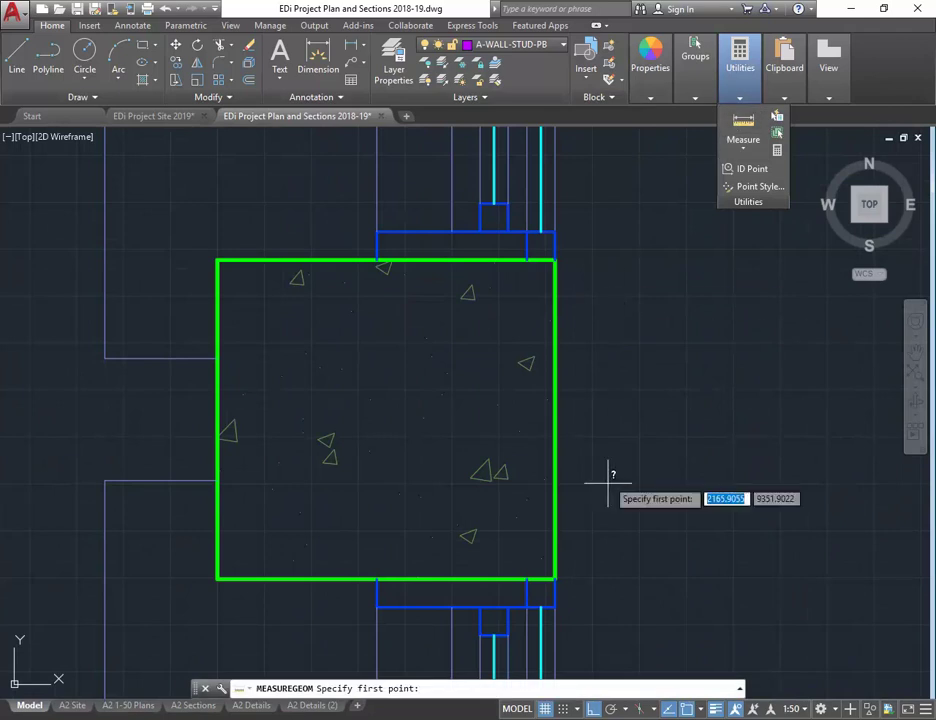
left_click(556, 578)
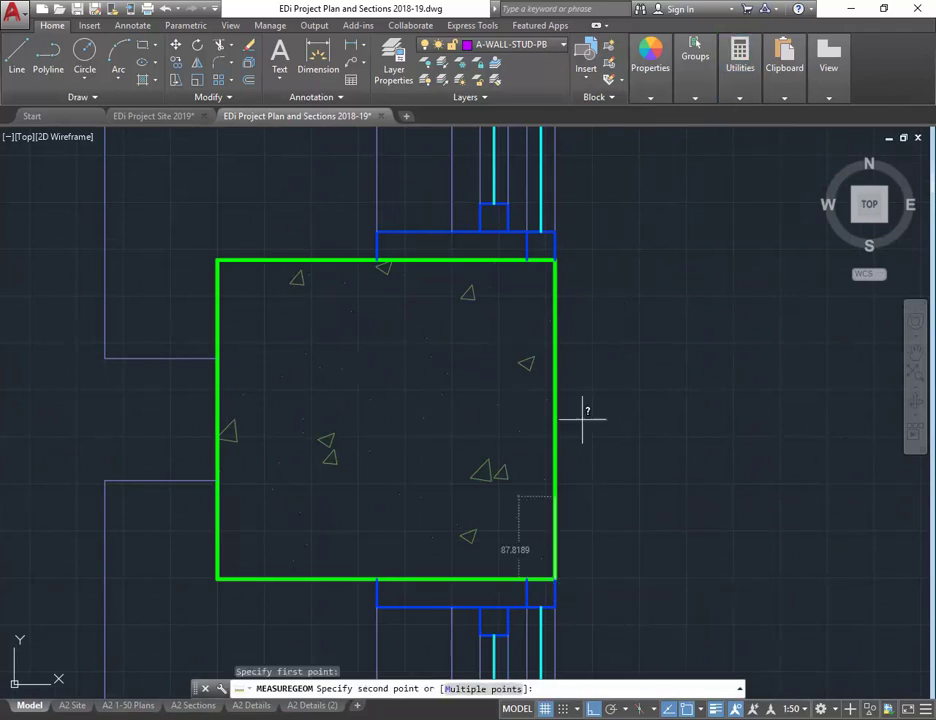
left_click(556, 260)
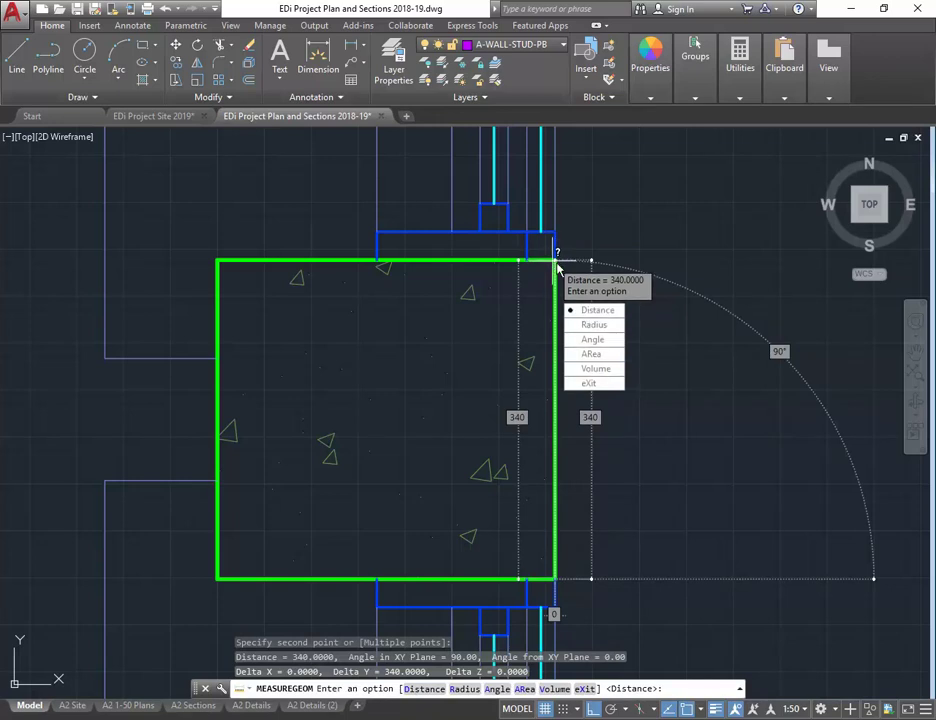
left_click(595, 310)
left_click(556, 260)
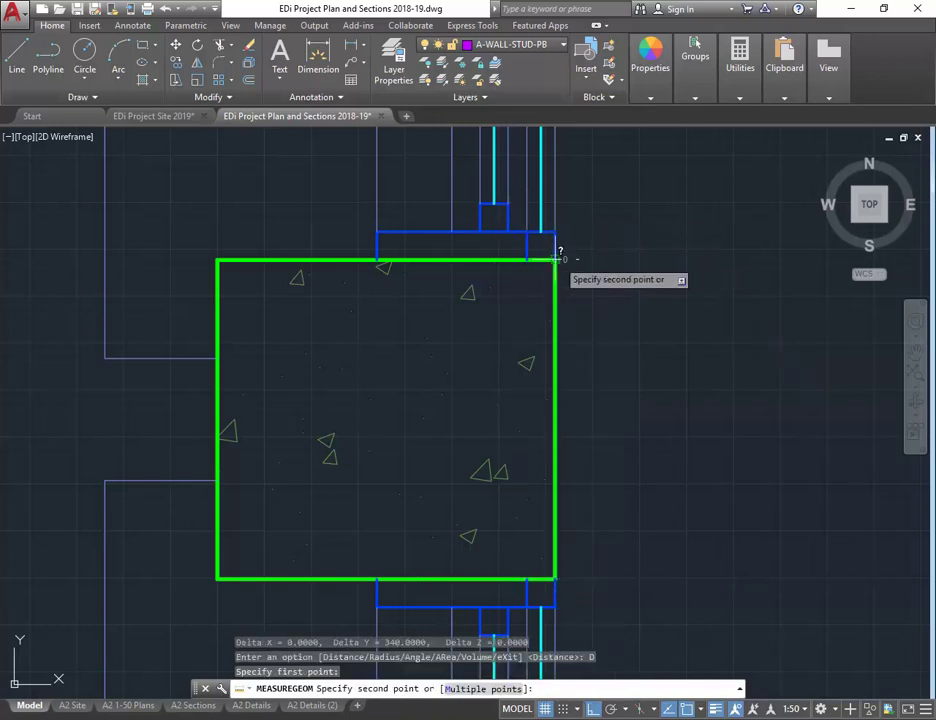
left_click(217, 261)
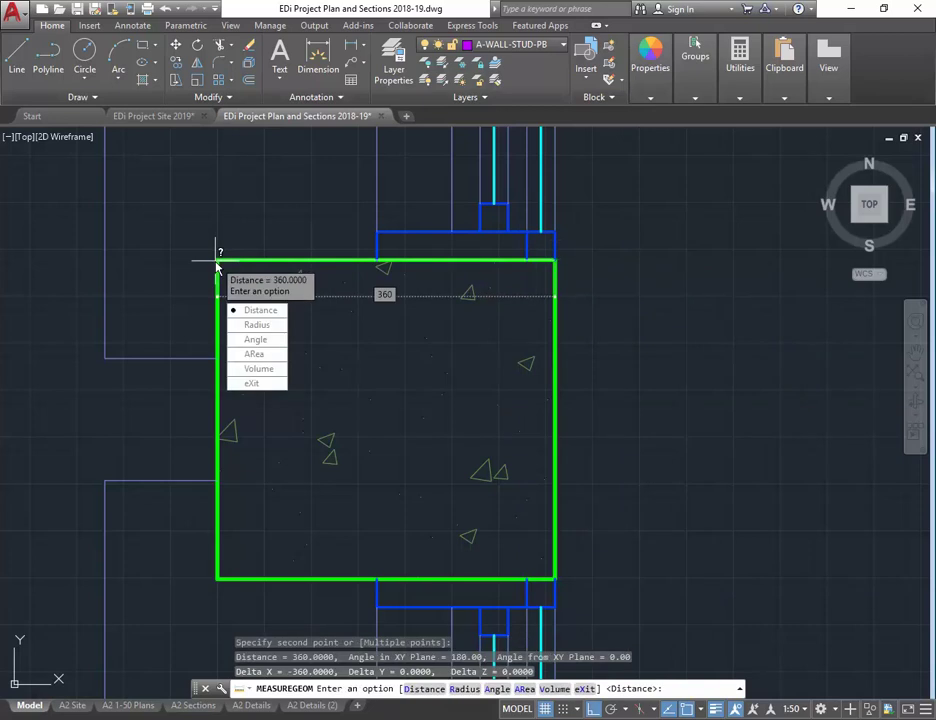
Exit the distance measurement of the middle column in the Plan and Sections drawing
left_click(267, 383)
key("Escape")
key("Escape")
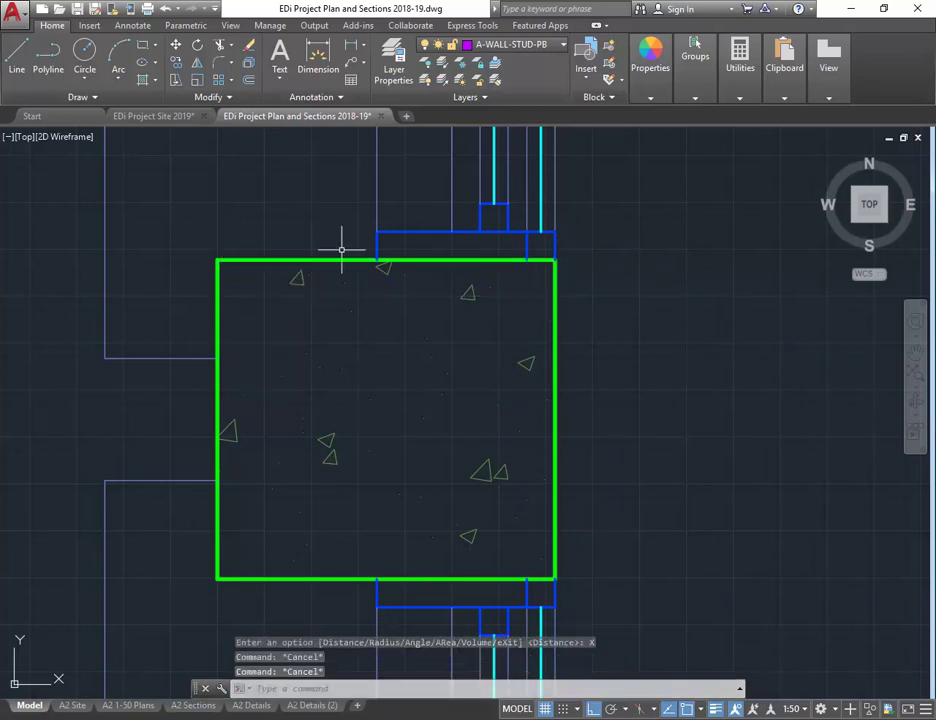
left_click(152, 116)
scroll(463, 441, "down", 4)
scroll(463, 441, "up", 2)
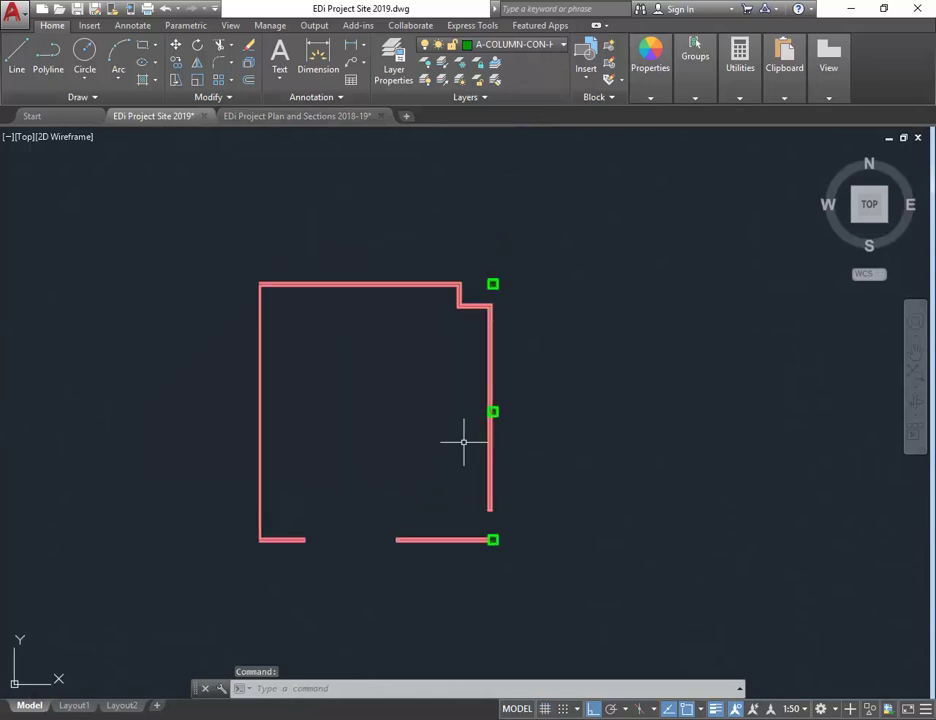
left_click(479, 262)
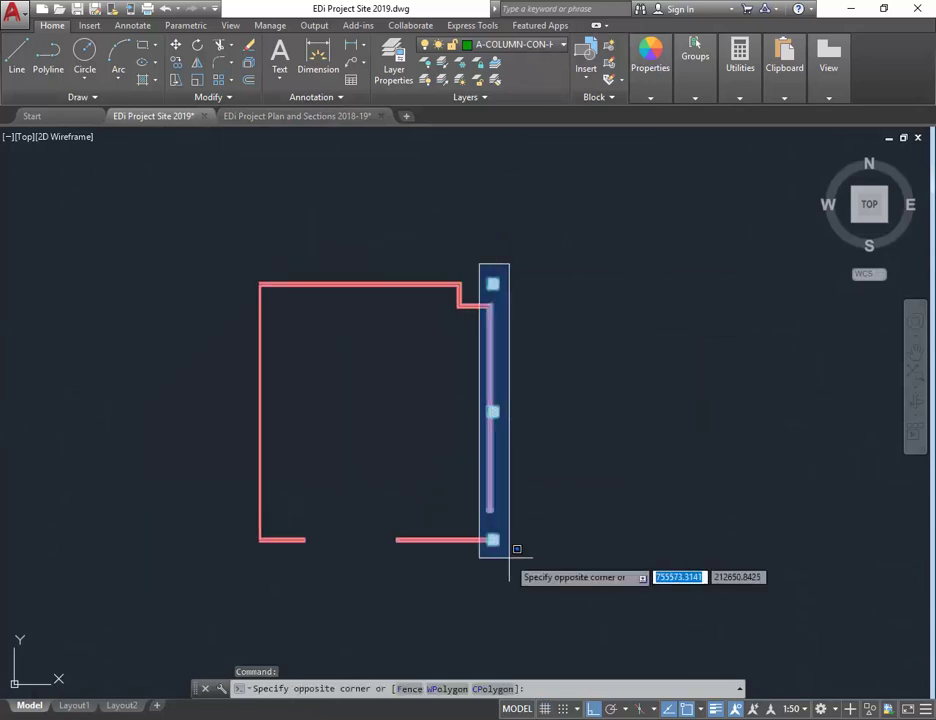
left_click(497, 246)
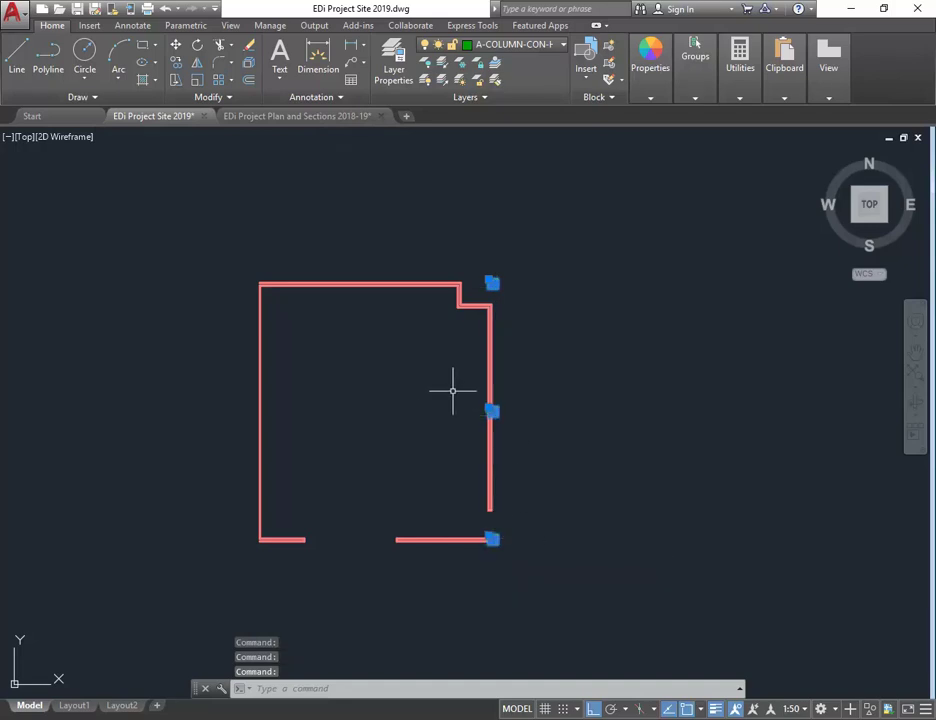
scroll(452, 391, "up", 2)
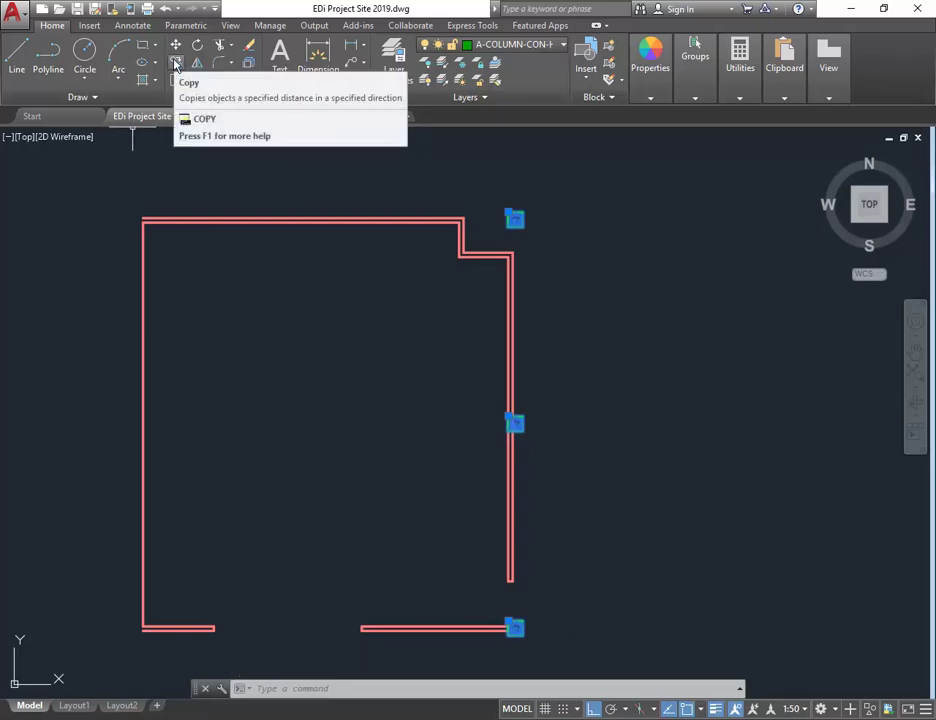
left_click(175, 63)
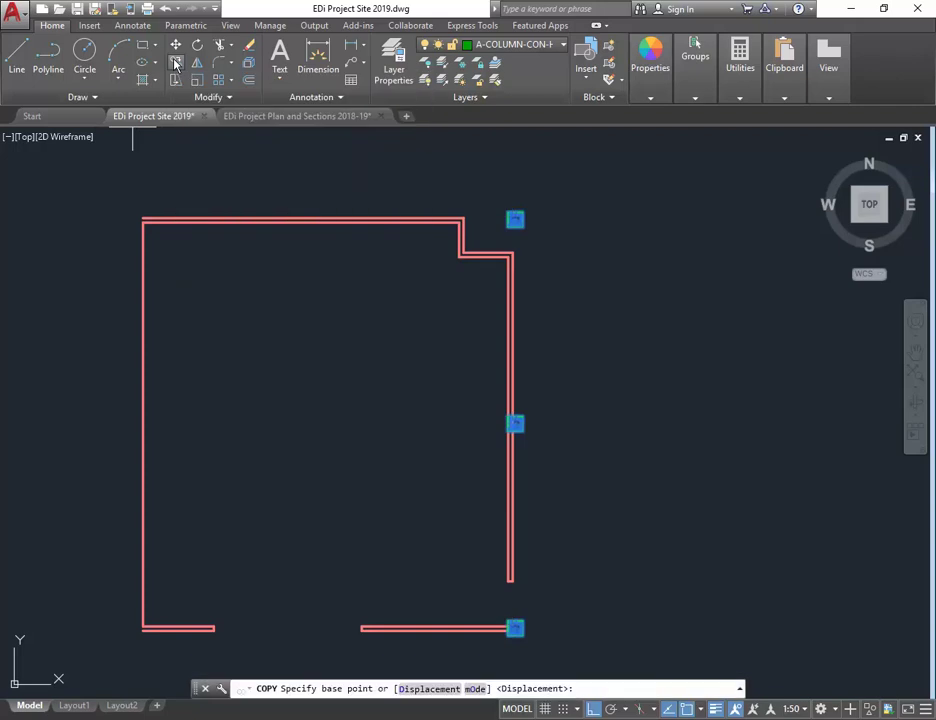
key("Escape")
Examine how the middle column lines up with the outer face of the glazed wall in the Plan and Sections 2018-19 drawing
left_click(296, 118)
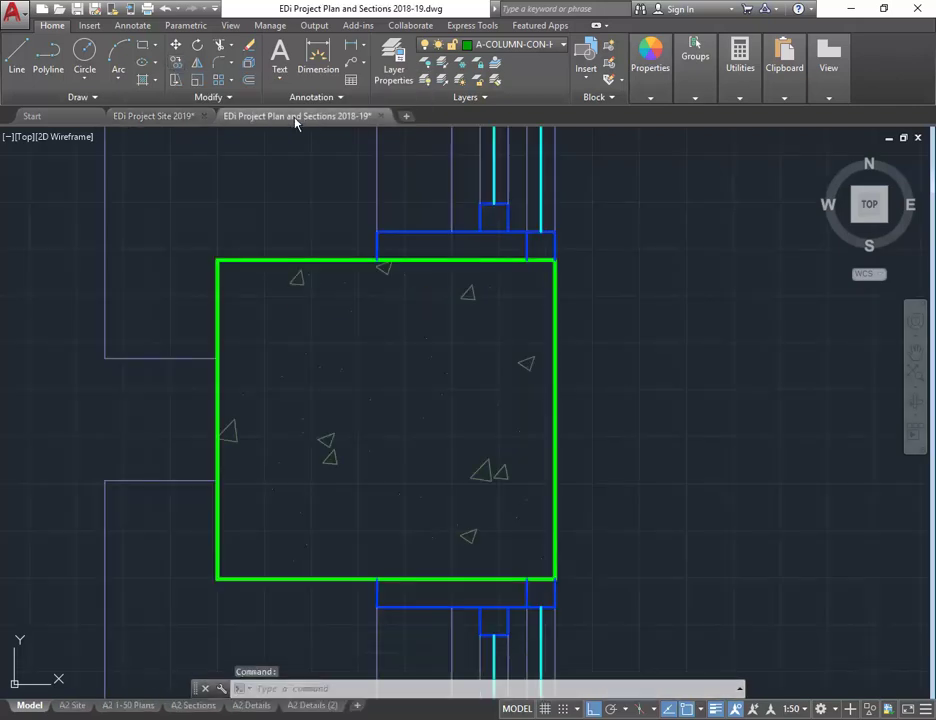
middle_click_drag(297, 435, 628, 388)
scroll(313, 416, "down", 5)
scroll(215, 409, "up", 2)
scroll(320, 393, "up", 2)
scroll(329, 407, "up", 8)
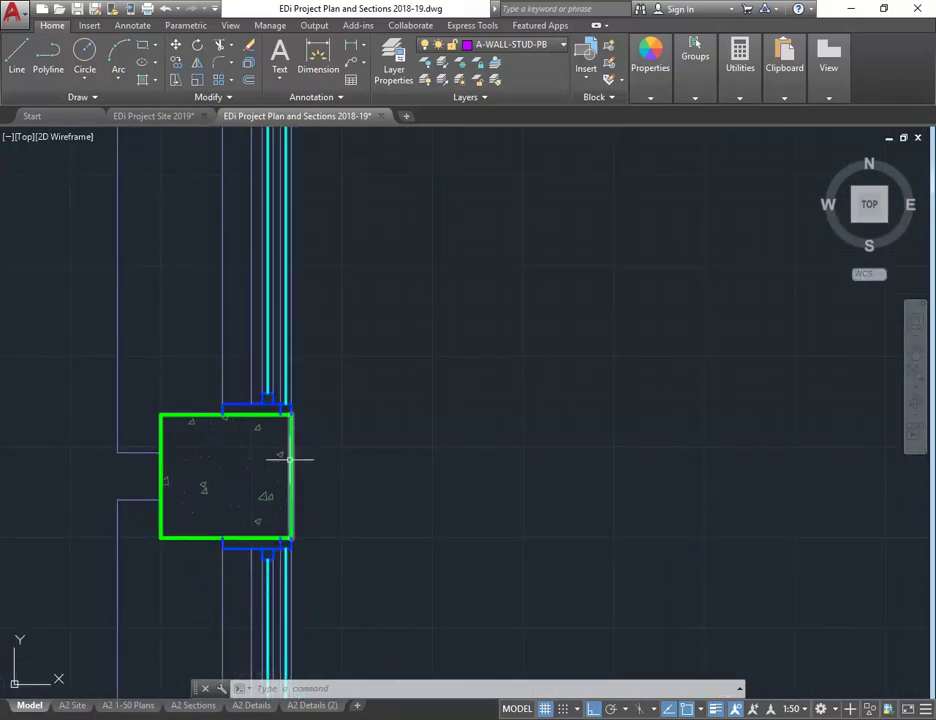
mouse_move(291, 461)
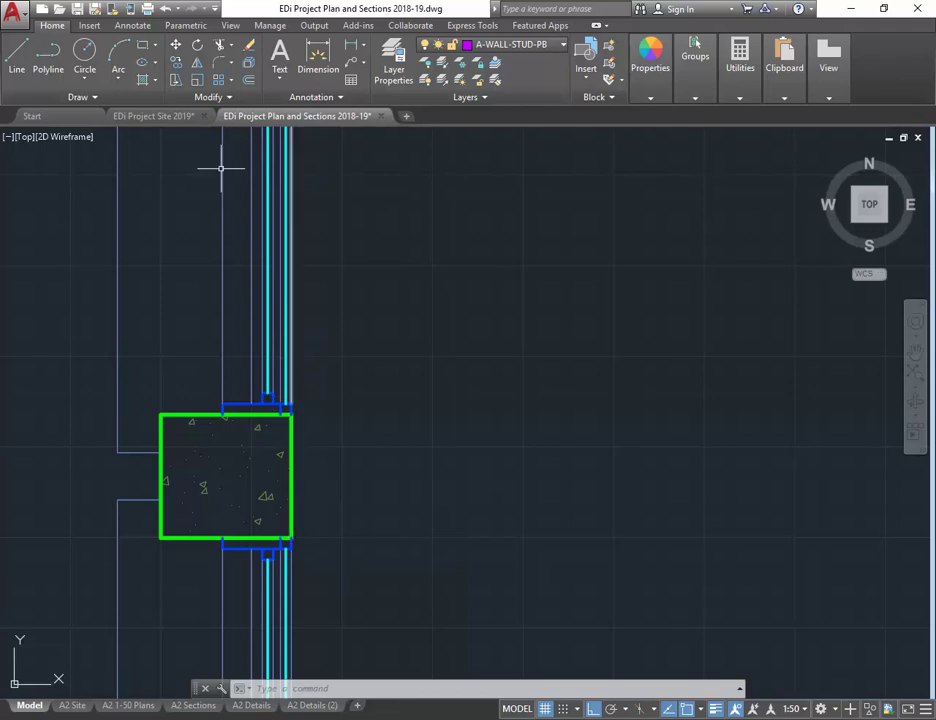
In the EDi Project Site 2019 drawing, start copying the three east-side columns, with the middle column's upper-right corner as base point
left_click(168, 119)
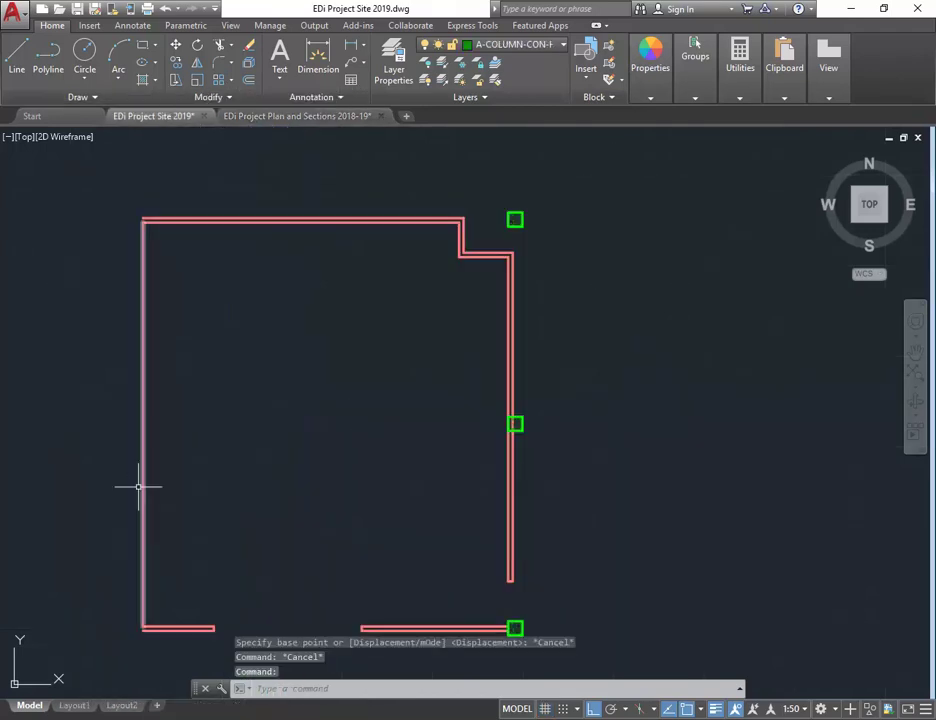
left_click(514, 424)
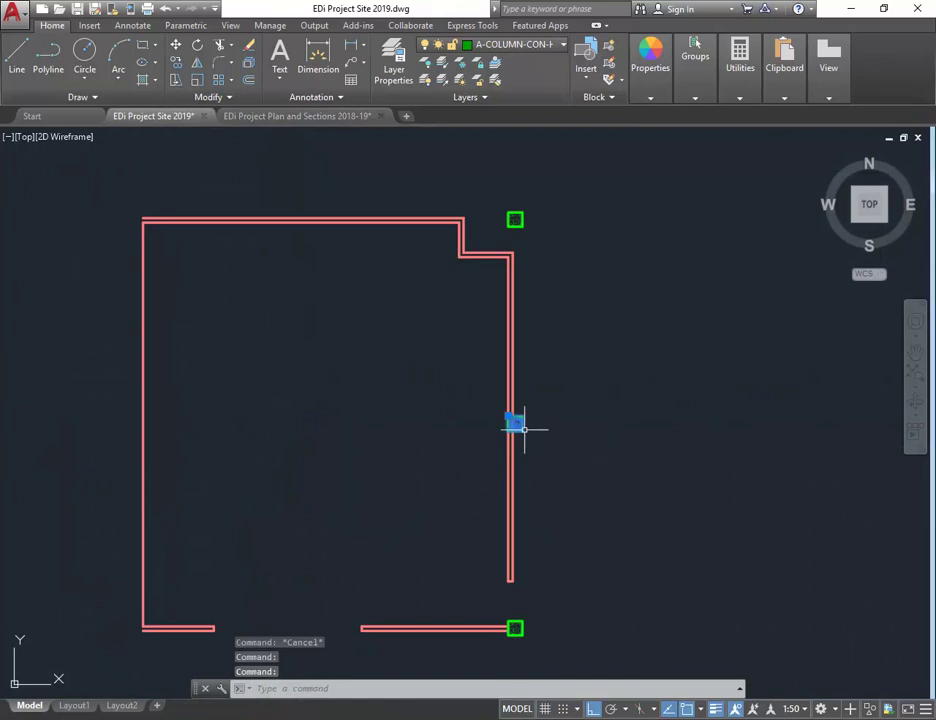
left_click(514, 220, "shift")
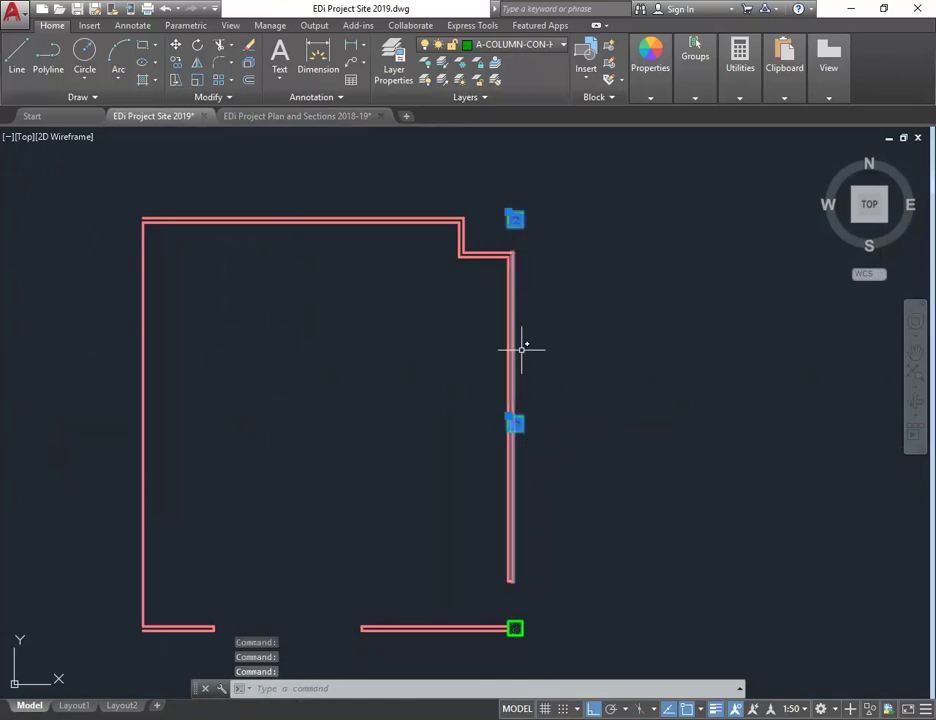
left_click(514, 627, "shift")
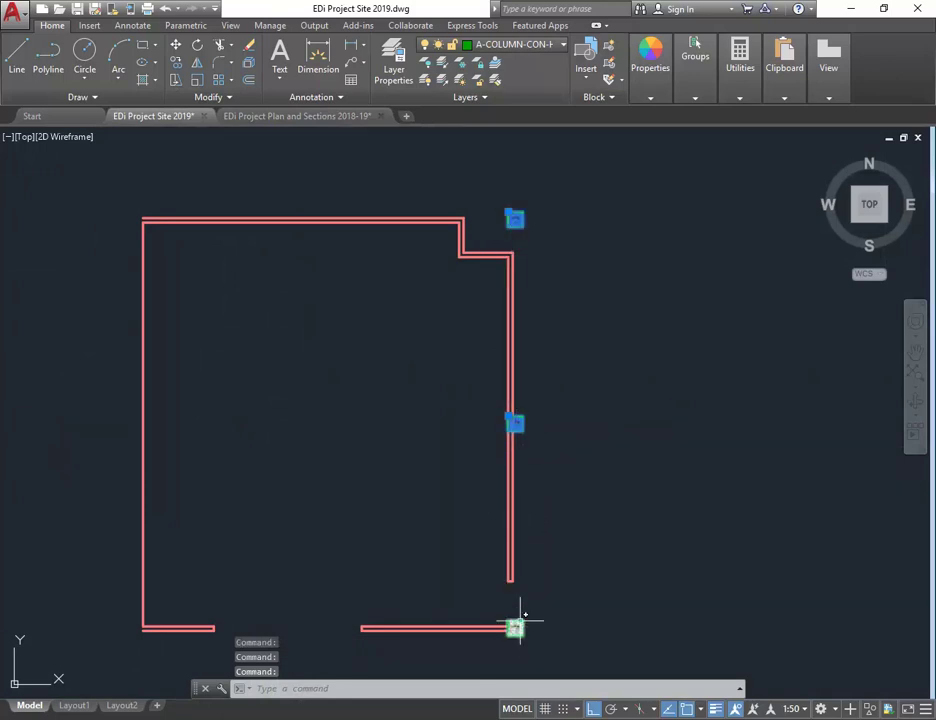
left_click(176, 63)
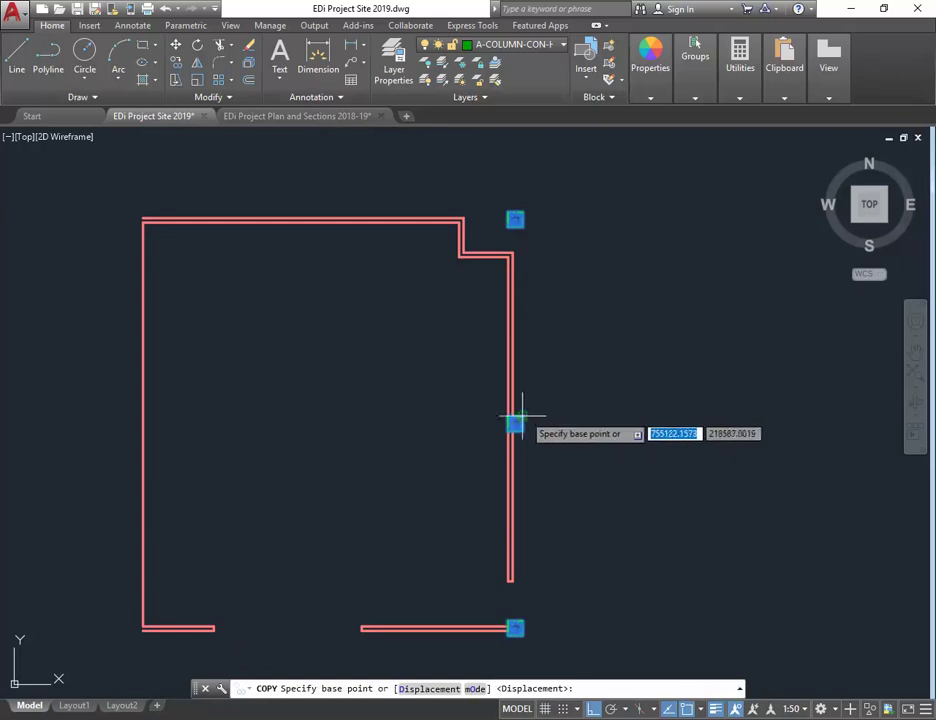
scroll(523, 412, "up", 6)
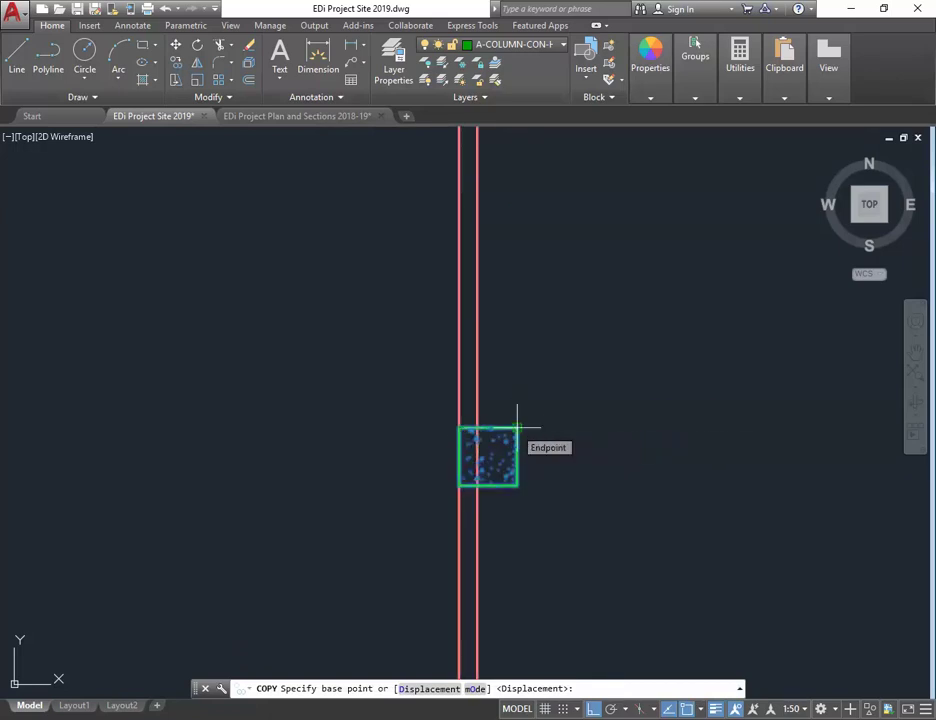
left_click(517, 428)
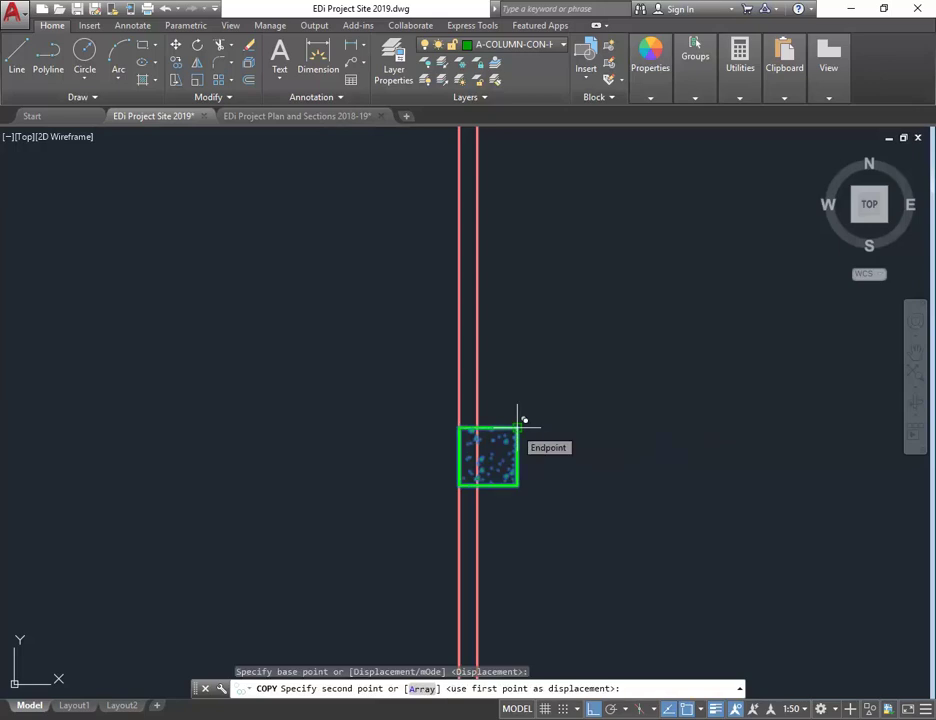
scroll(192, 397, "down", 2)
mouse_move(192, 397)
middle_mouse_down()
mouse_move(564, 303)
mouse_move(384, 347)
mouse_move(509, 347)
middle_mouse_up()
scroll(564, 303, "down", 2)
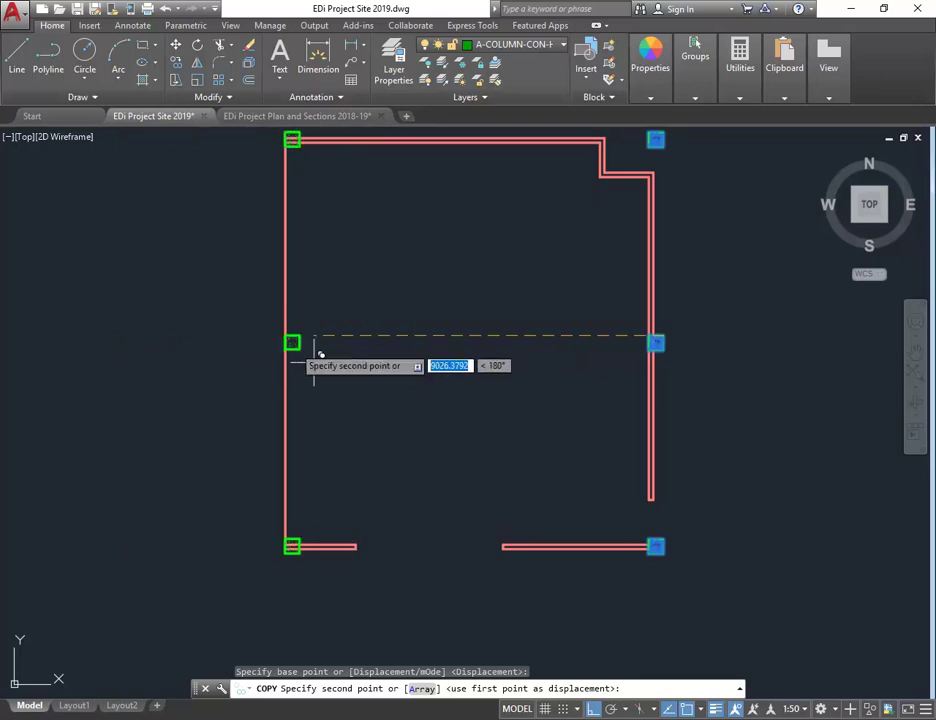
Turn on polar tracking and the Midpoint, Node, Quadrant and Insertion object snaps, and turn off the Extension snap
left_click(611, 709)
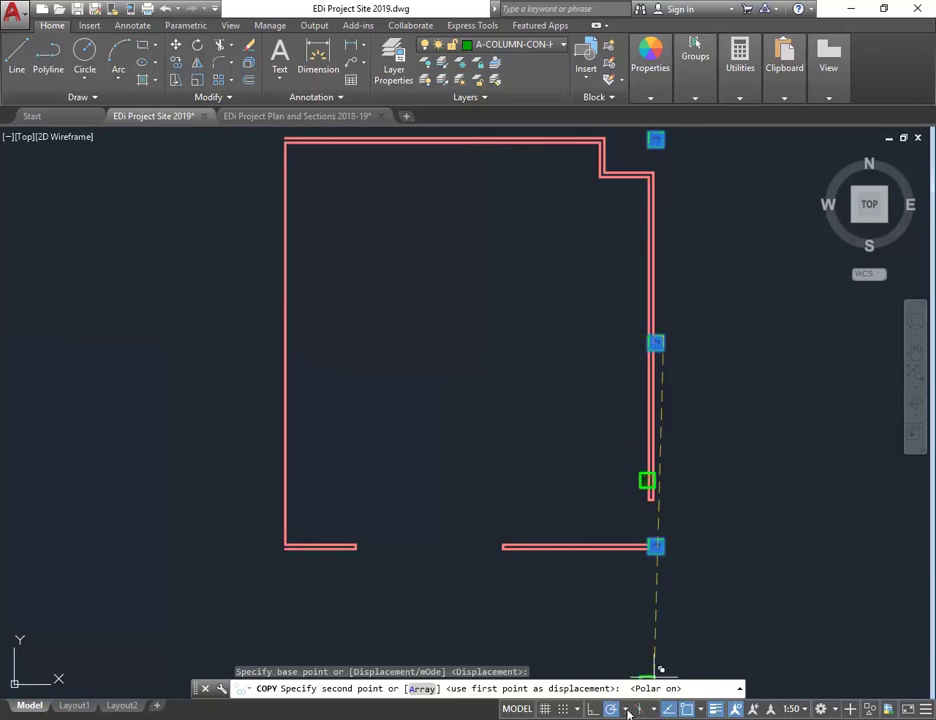
left_click(702, 709)
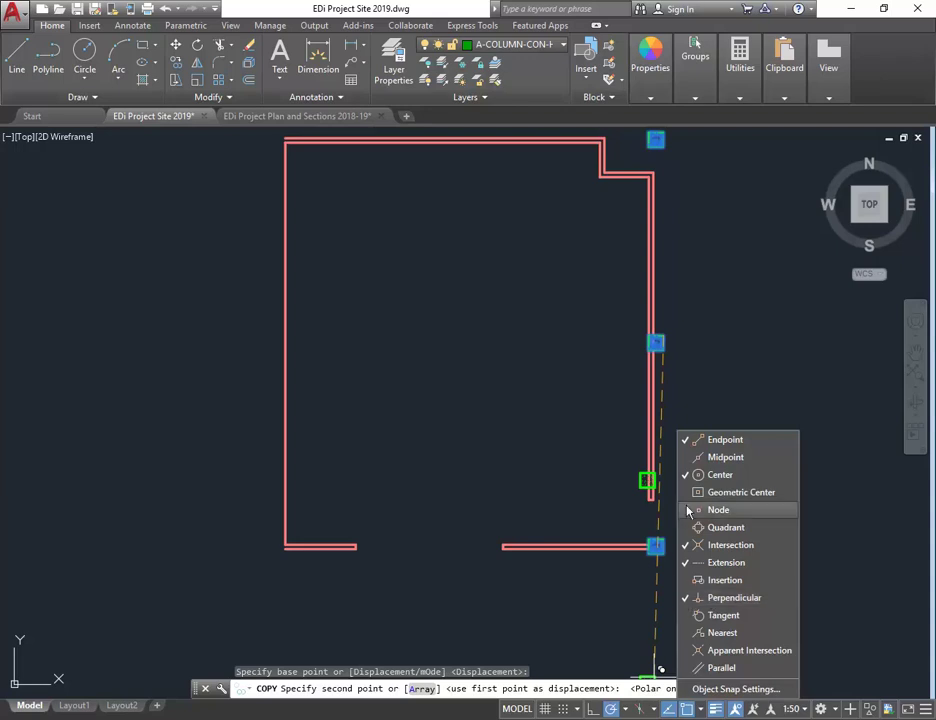
left_click(684, 456)
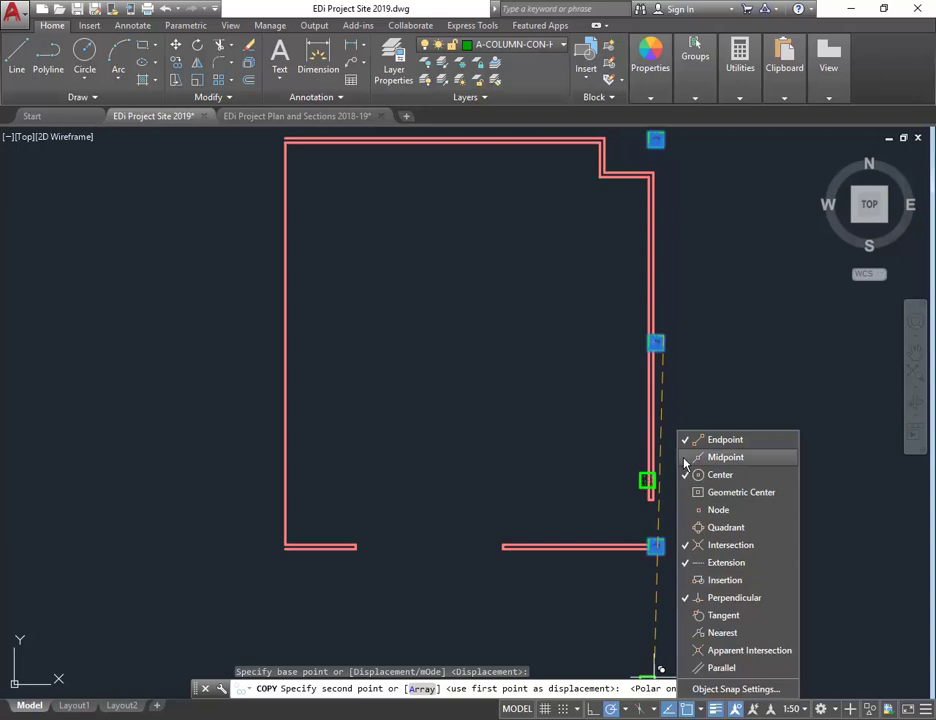
left_click(683, 509)
left_click(689, 527)
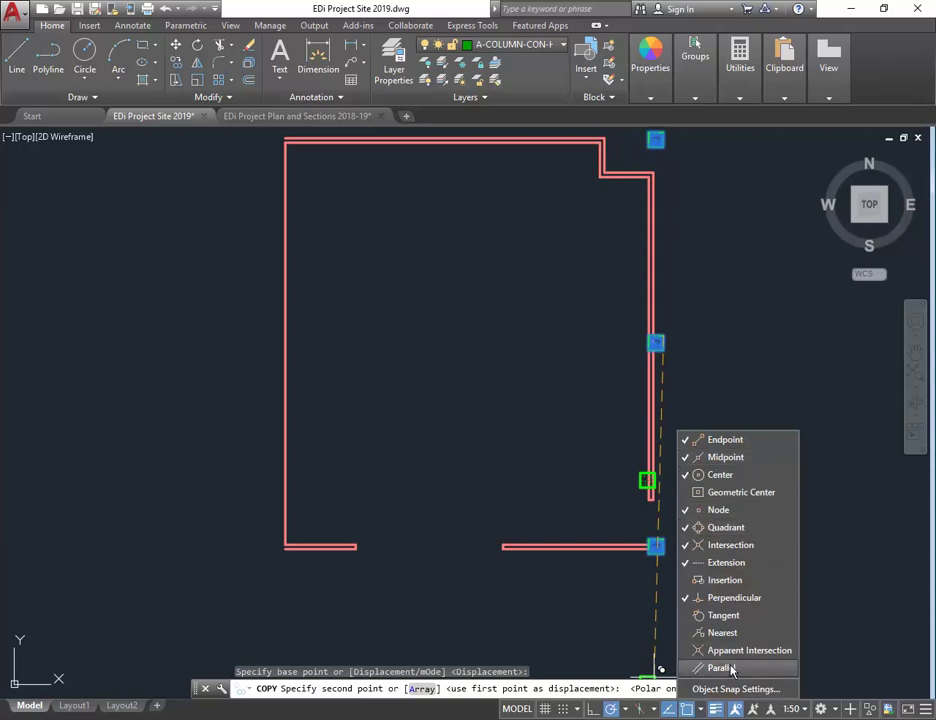
left_click(686, 597)
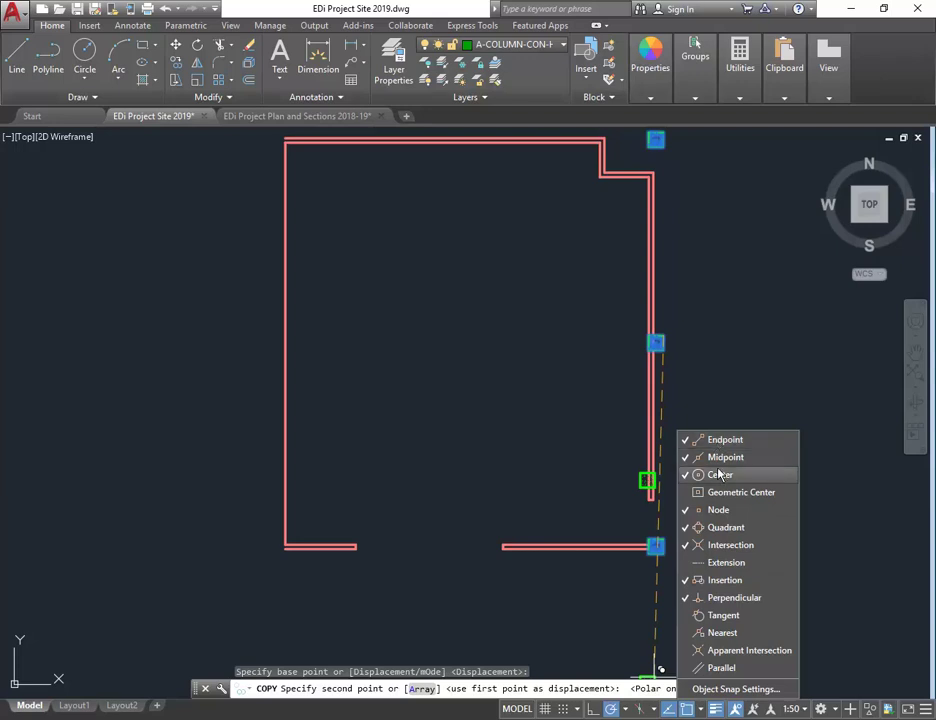
left_click(722, 509)
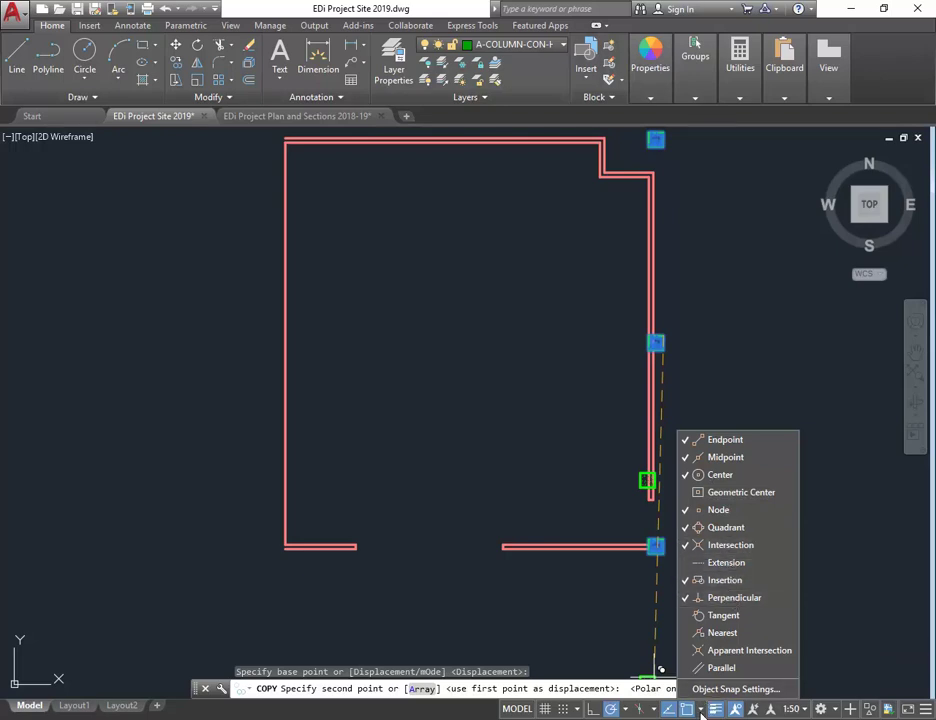
left_click(701, 711)
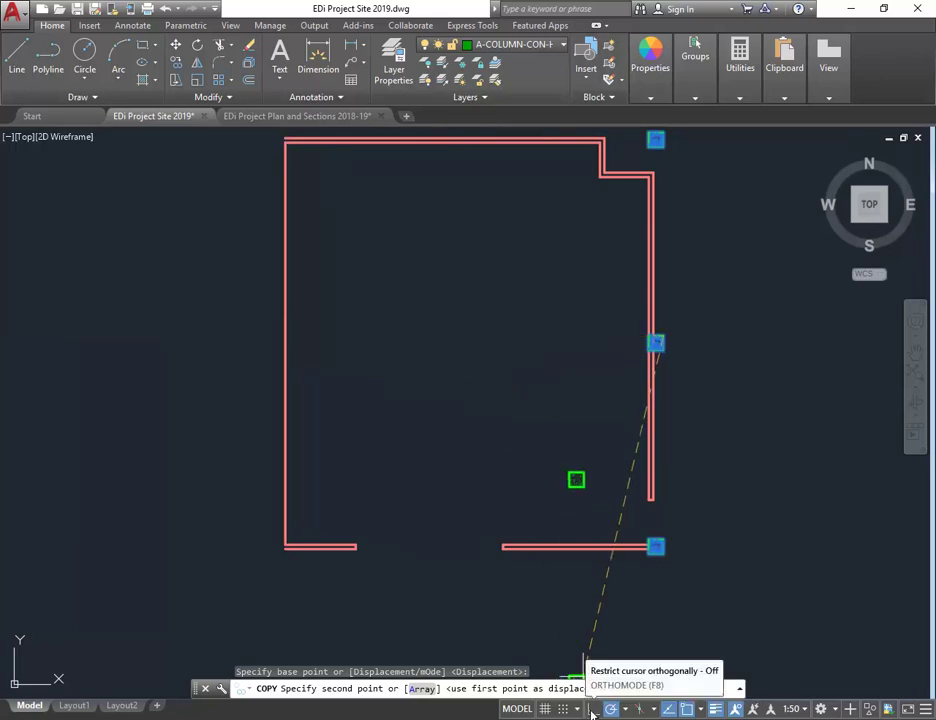
Turn on Ortho mode and place the three column copies straight across at the perpendicular point on the west wall
left_click(591, 709)
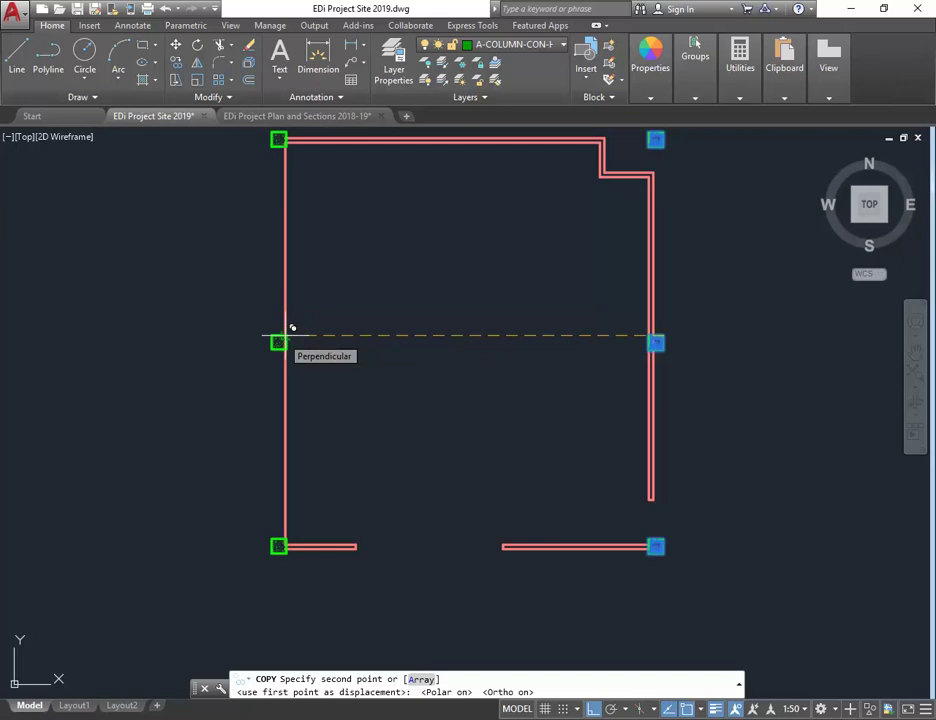
middle_click_drag(292, 327, 284, 350)
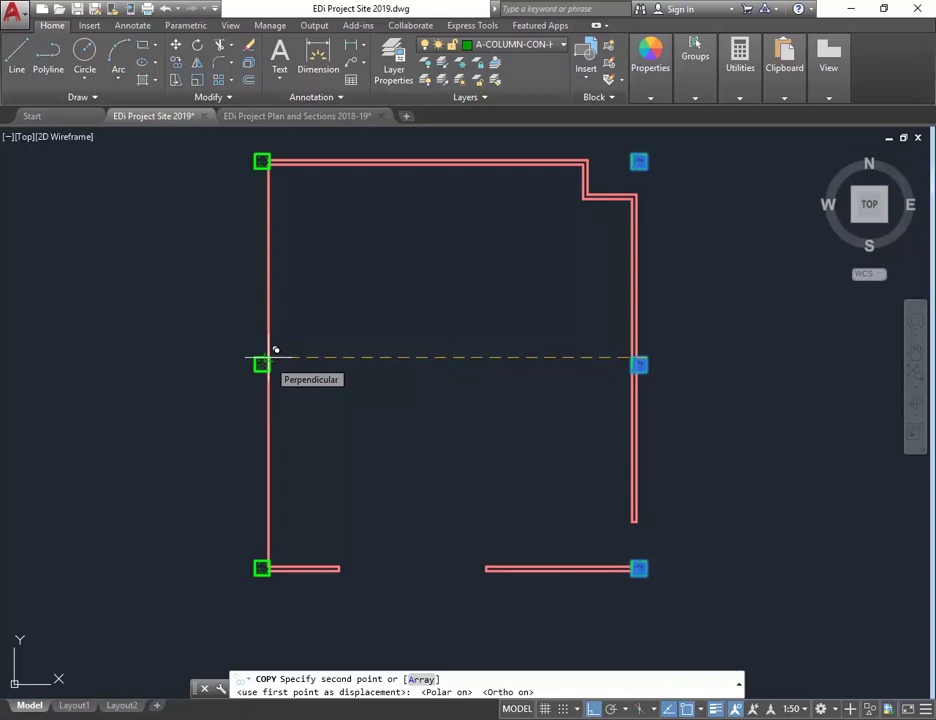
left_click(275, 350)
right_click(333, 291)
left_click(359, 301)
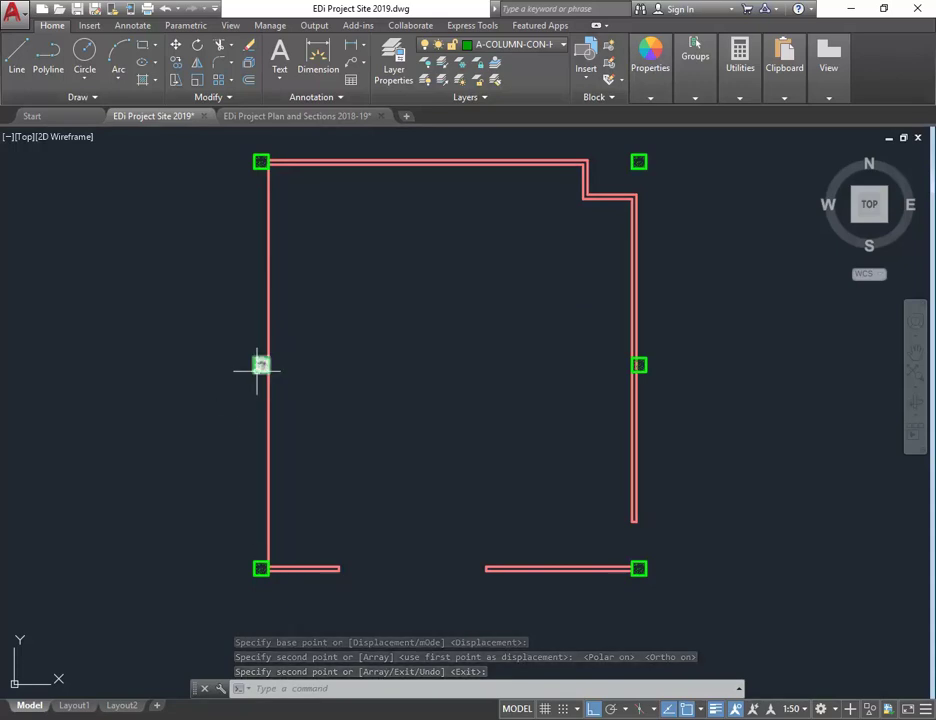
Inspect the properties of the middle column on the west wall, checking its block name
mouse_move(259, 366)
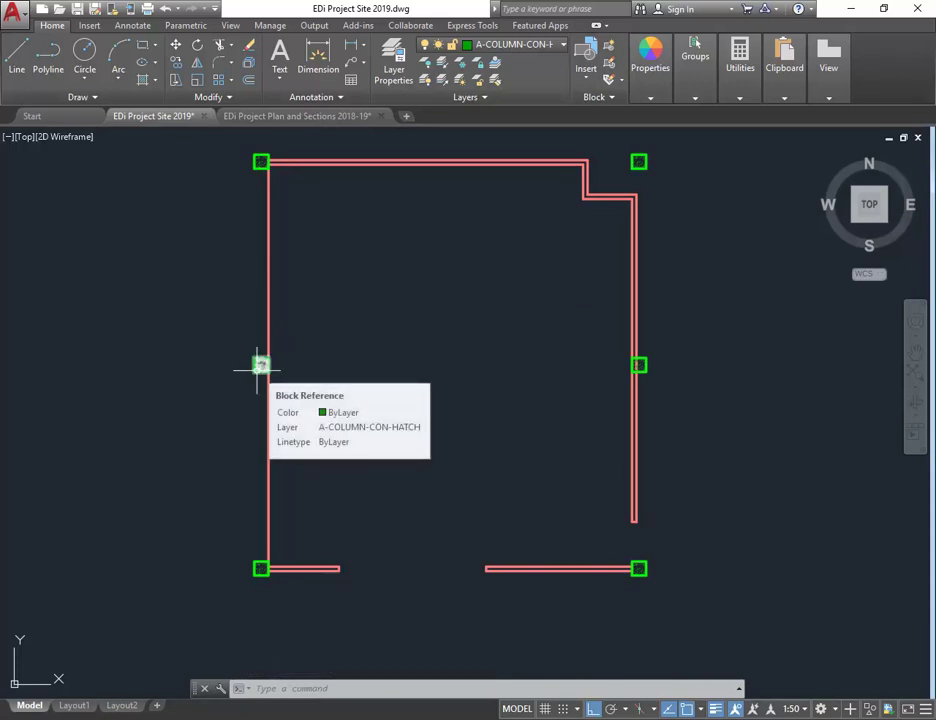
right_click(222, 278)
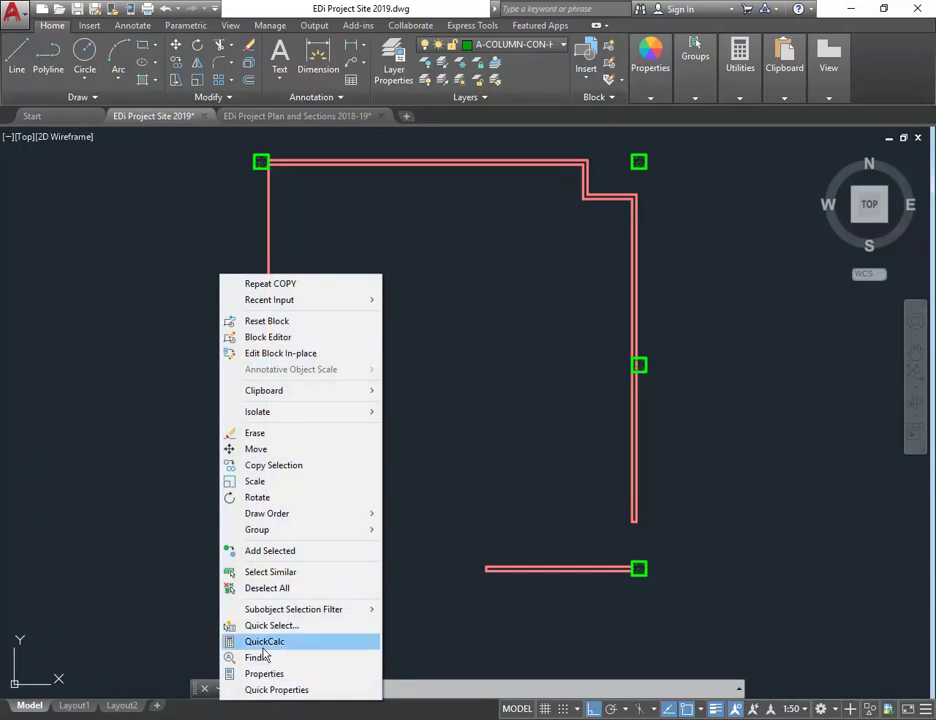
left_click(175, 310)
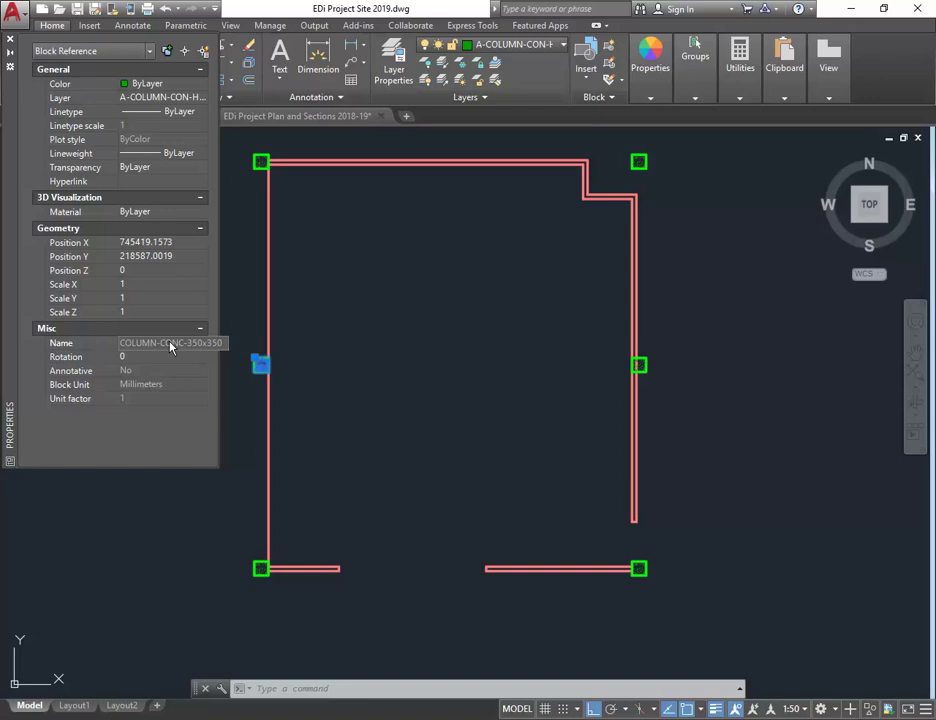
left_click(10, 39)
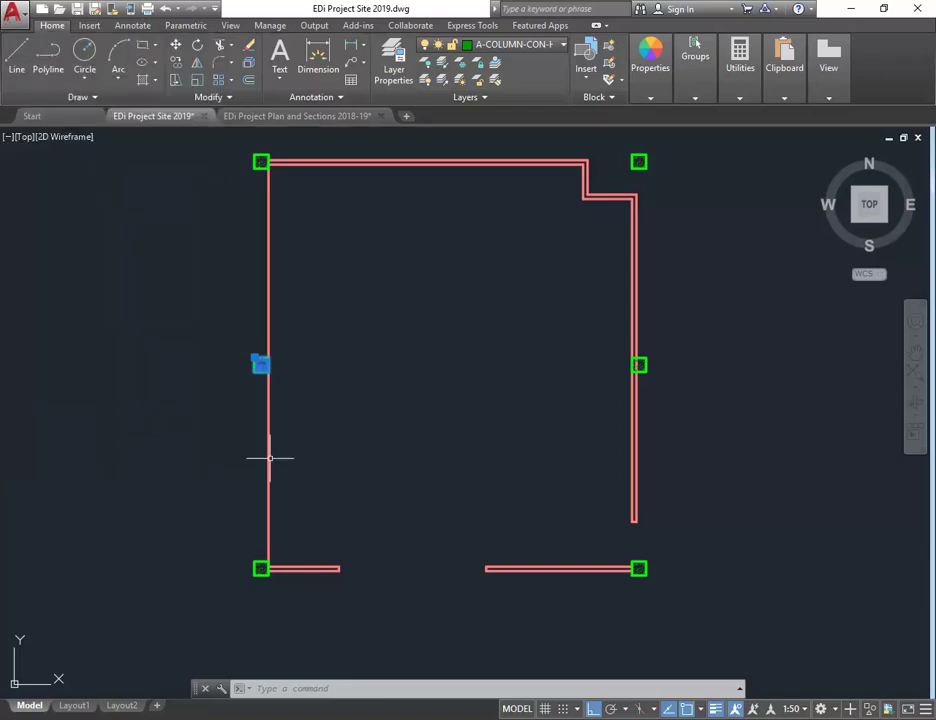
key("Escape")
key("Escape")
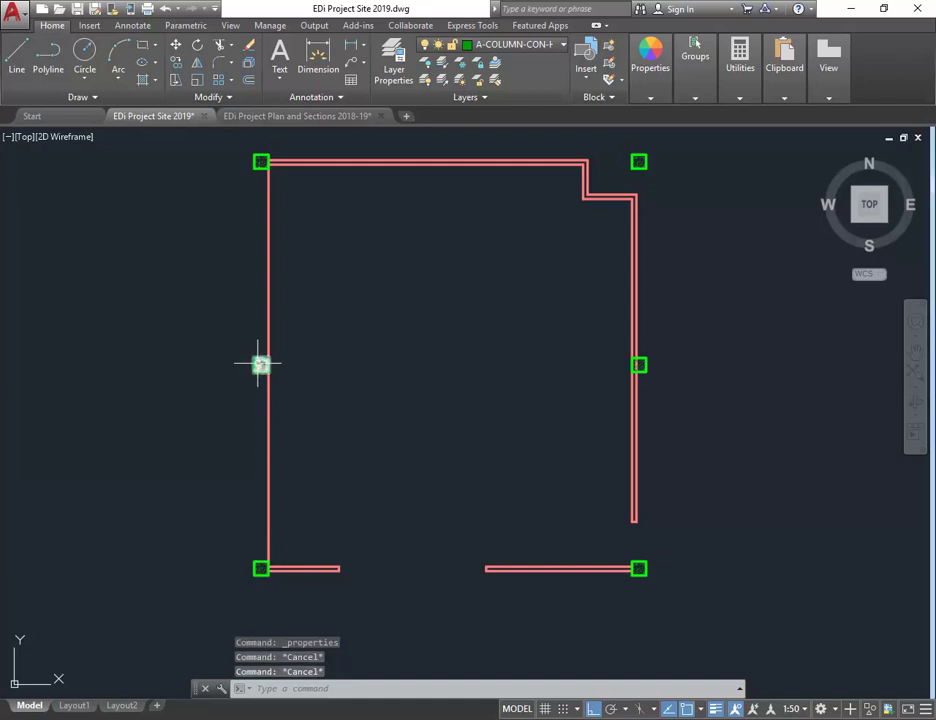
Explode the three copied column blocks along the west wall
left_click(259, 564)
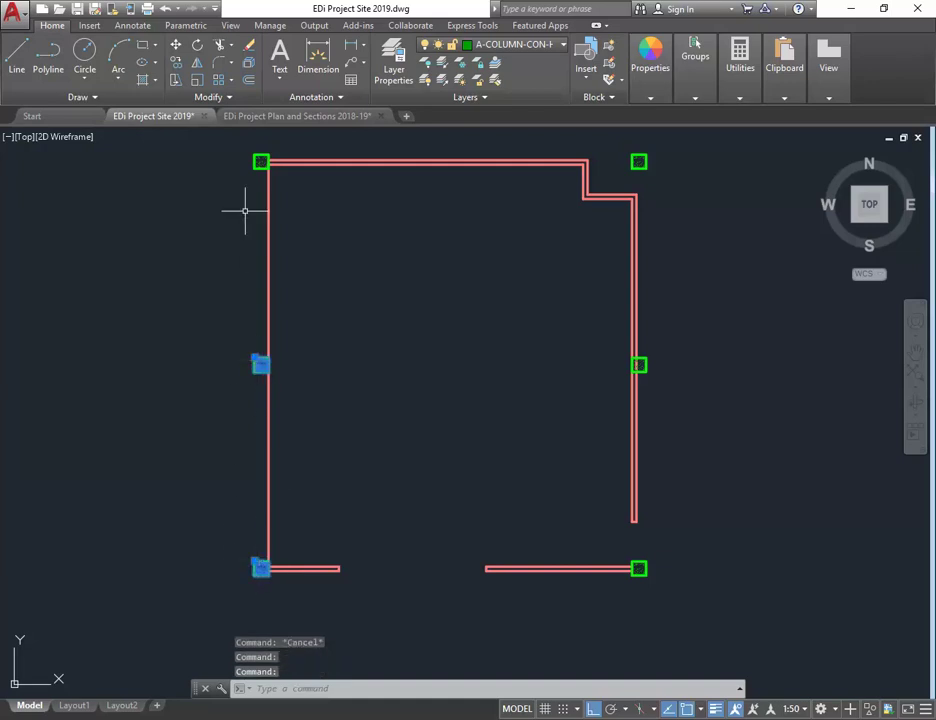
left_click(256, 165)
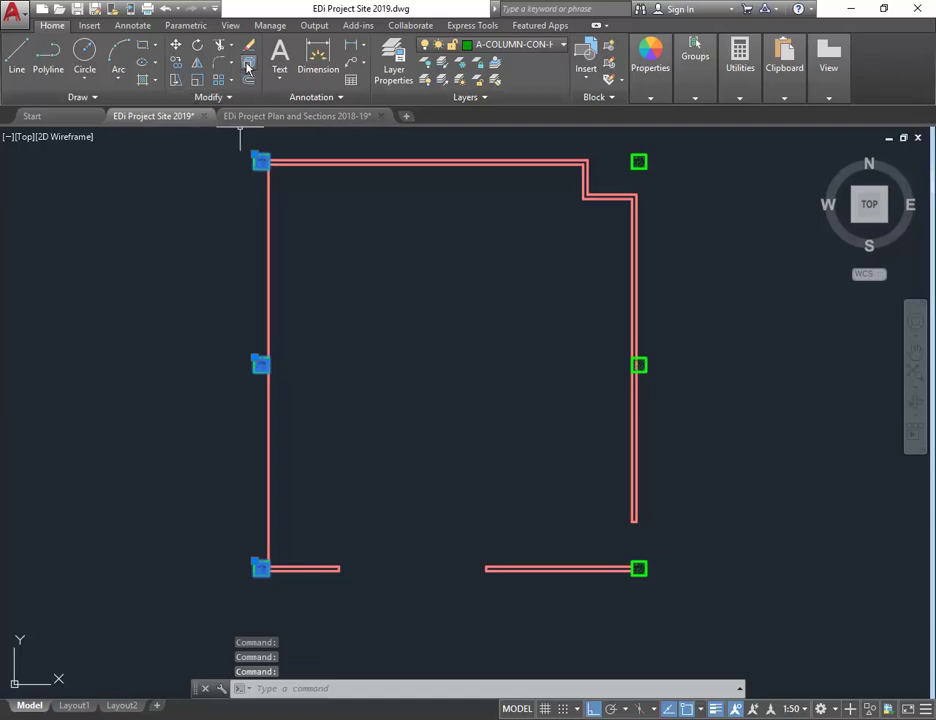
left_click(249, 62)
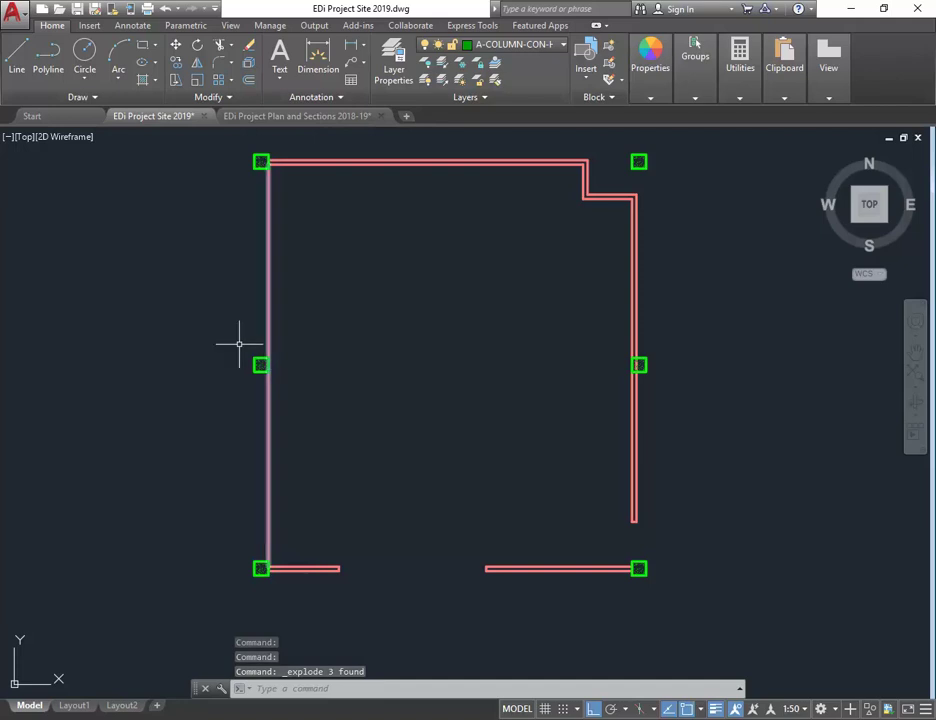
Inspect the exploded outline of the middle west column and measure the matching column's north-south side in the Plan and Sections drawing
scroll(236, 346, "up", 5)
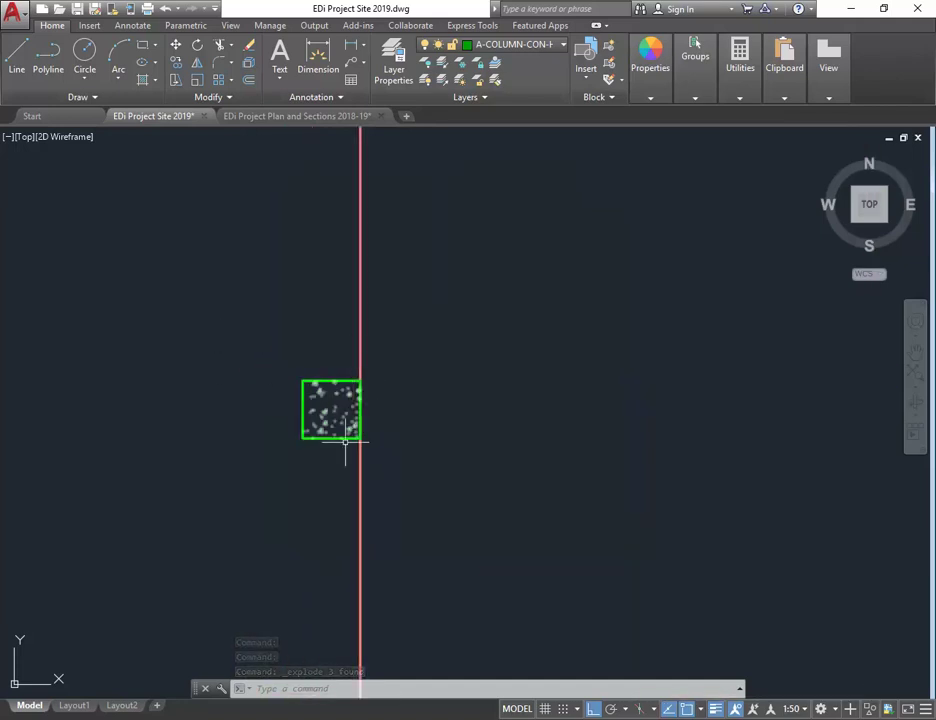
scroll(345, 438, "up", 2)
scroll(236, 313, "up", 2)
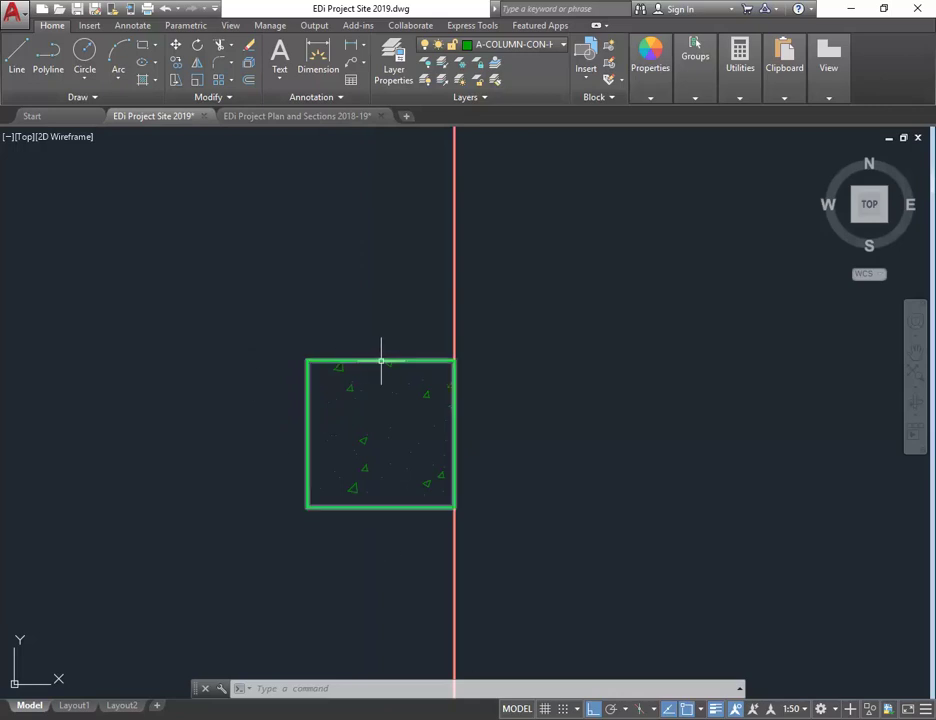
mouse_move(365, 361)
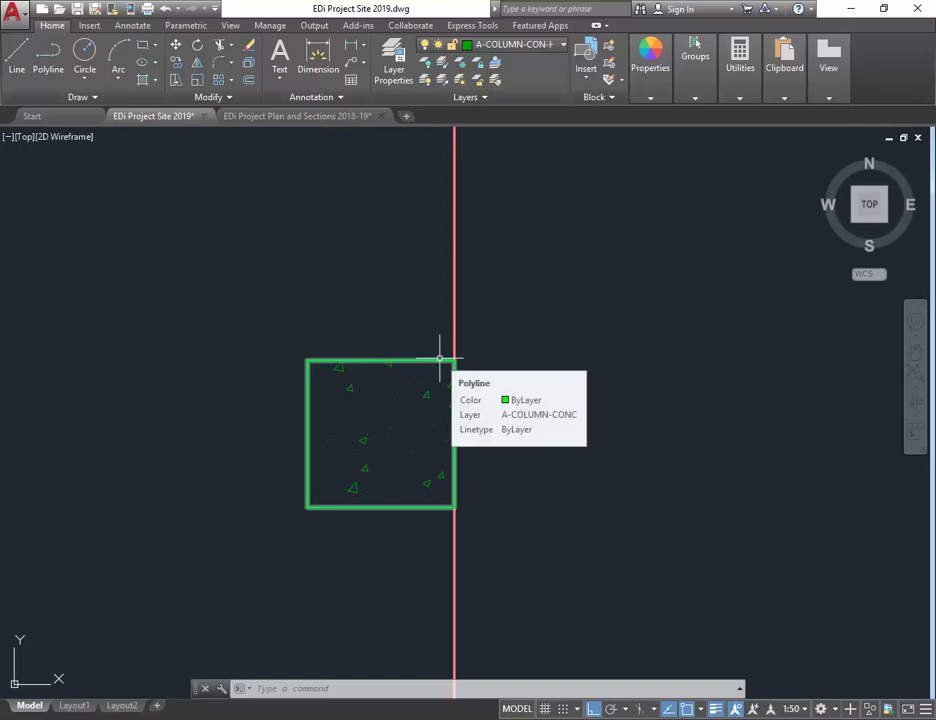
left_click(311, 118)
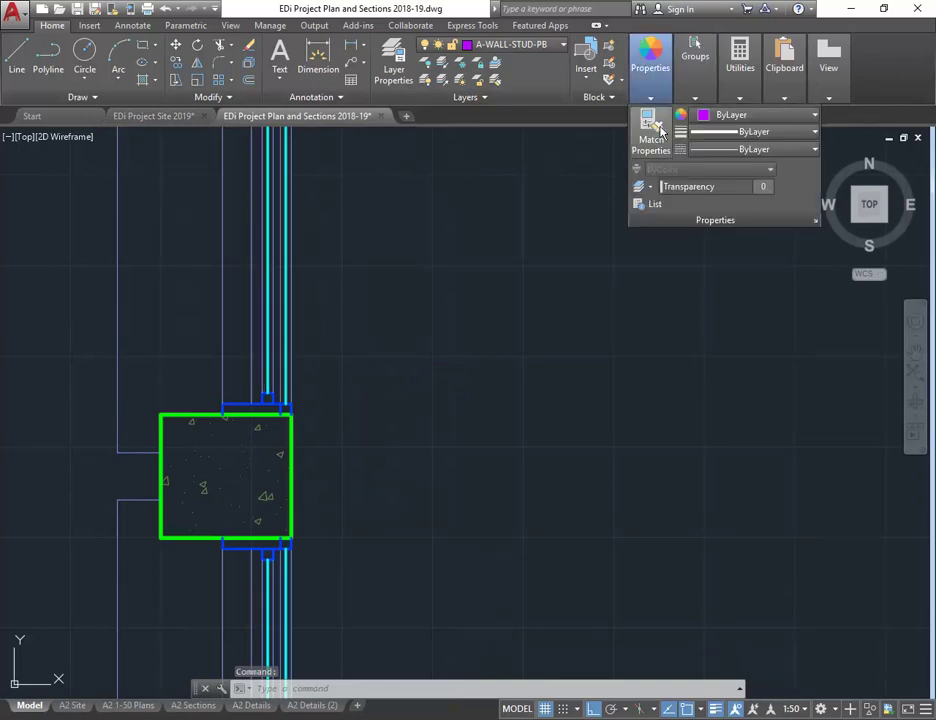
mouse_move(740, 60)
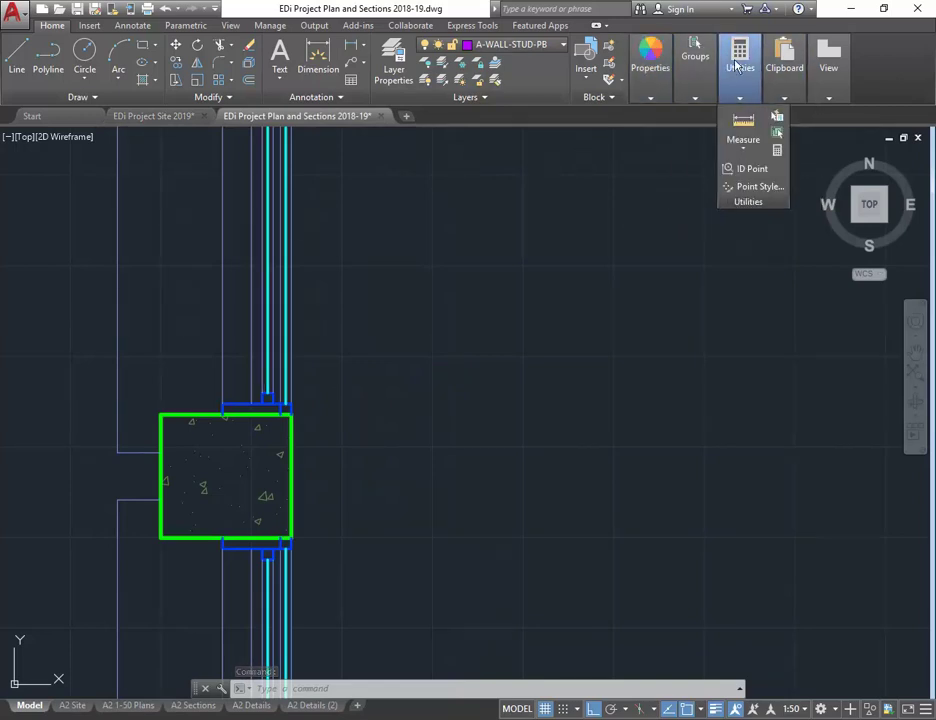
left_click(743, 125)
left_click(160, 537)
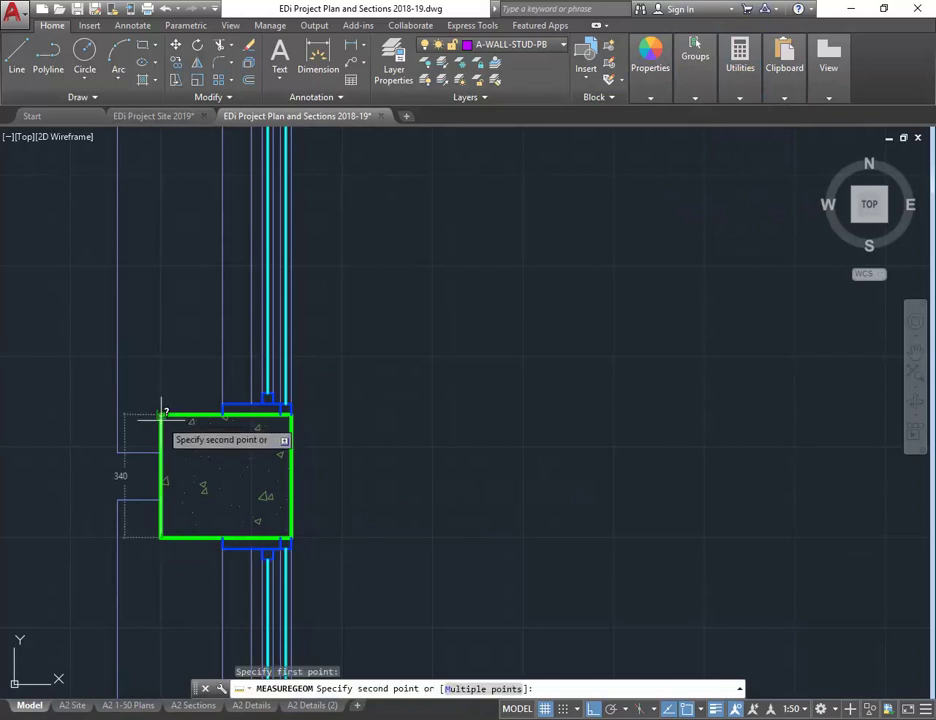
key("Escape")
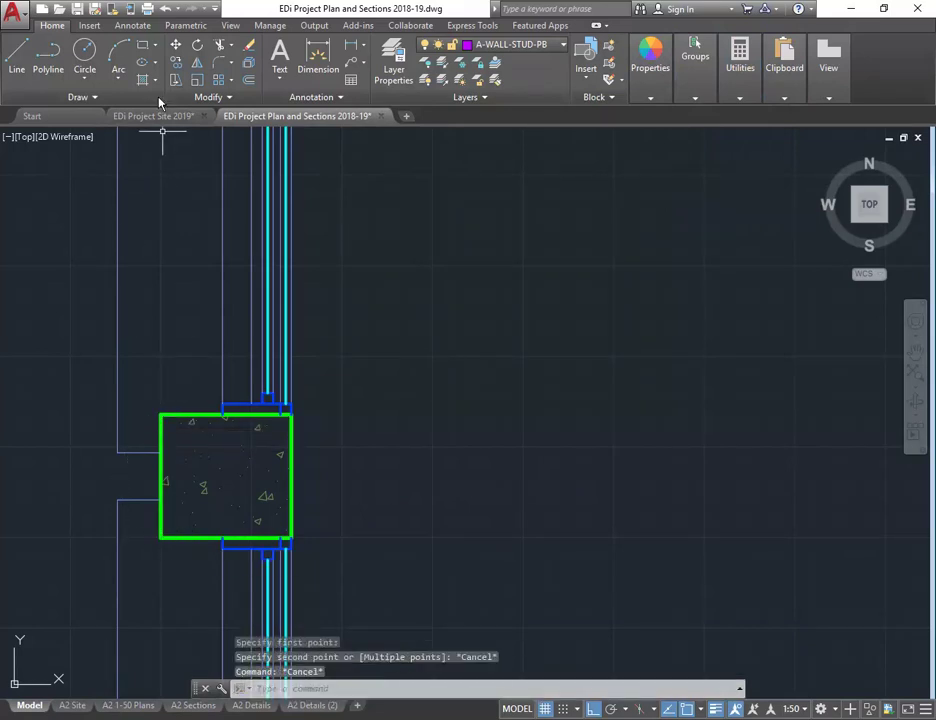
Switch back to the site drawing and stretch the north edge of the middle west column 5 units south
left_click(178, 121)
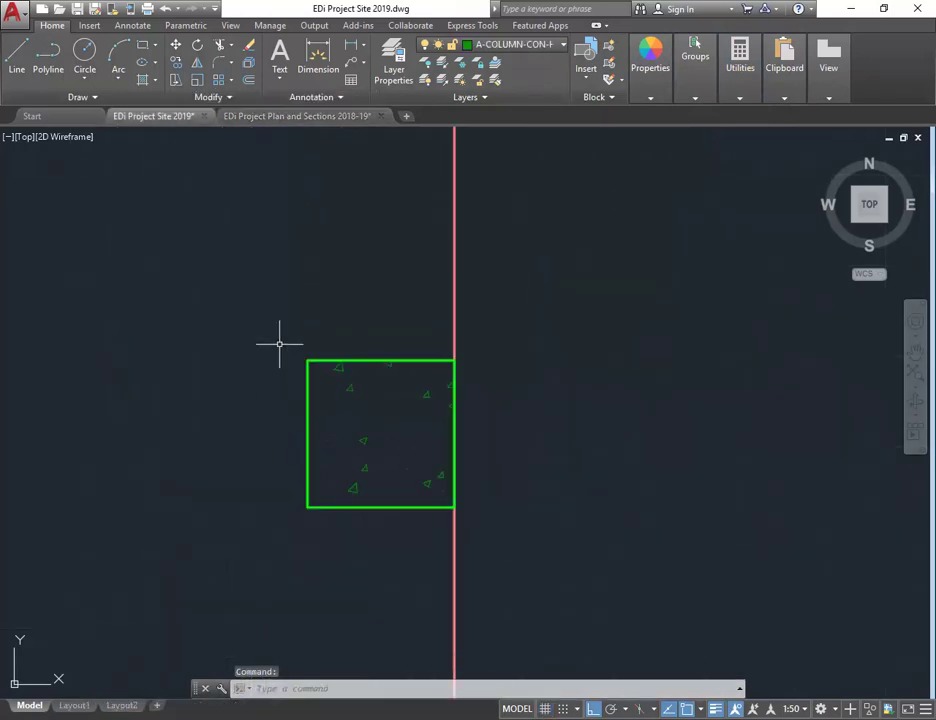
left_click(175, 80)
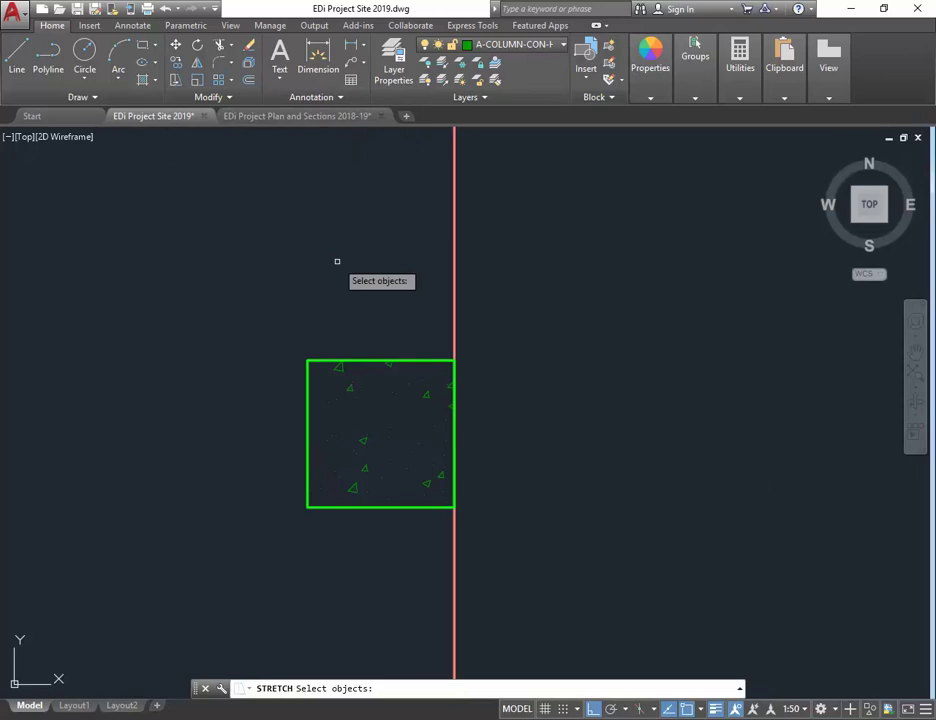
left_click(513, 285)
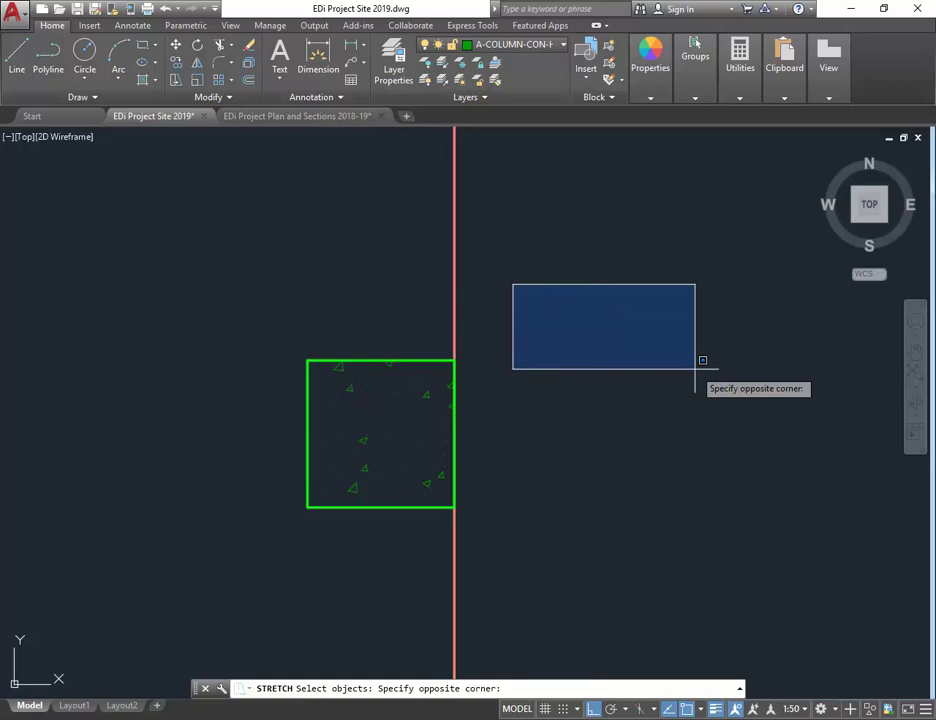
left_click(579, 359)
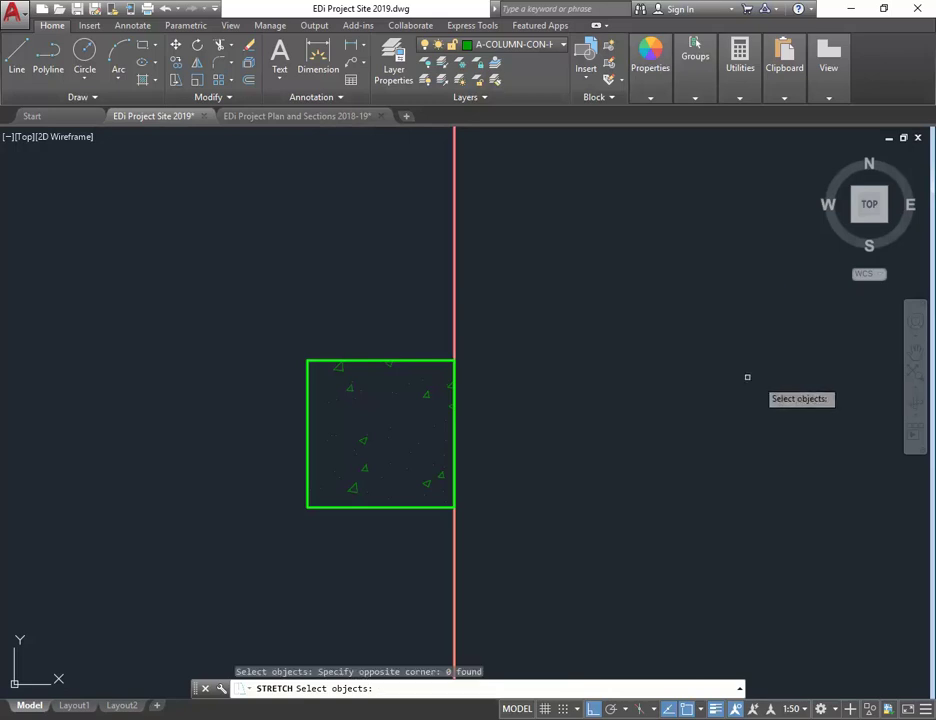
left_click(517, 288)
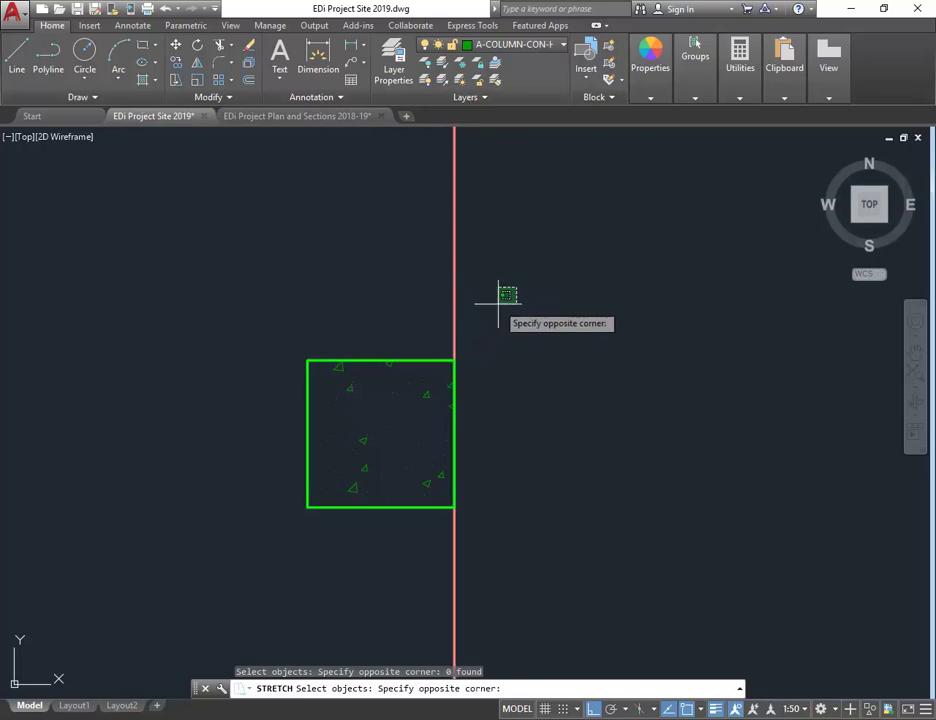
left_click(259, 378)
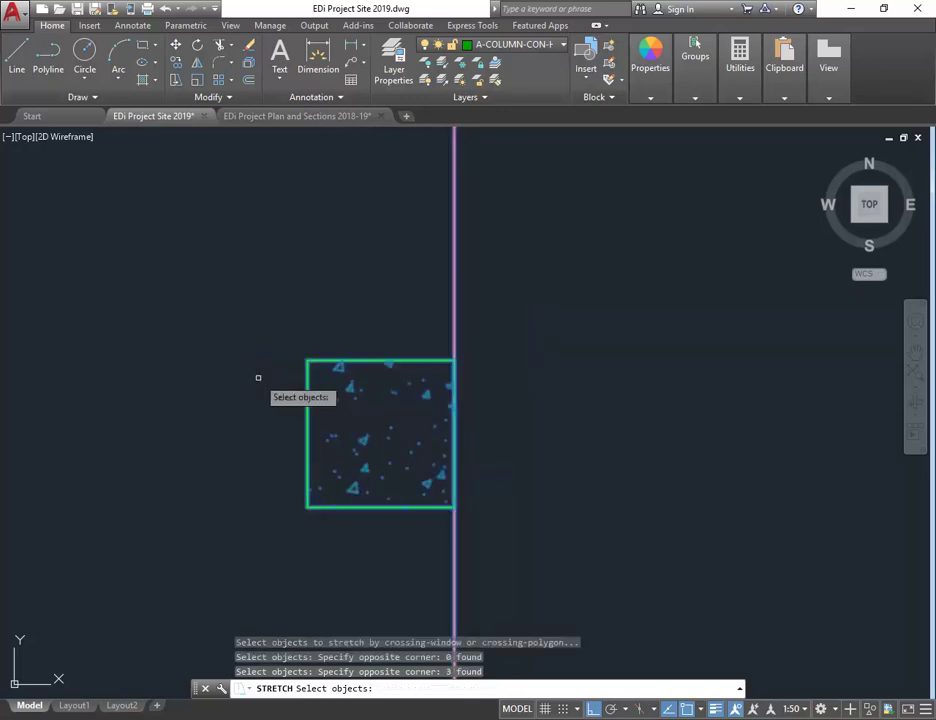
key("Return")
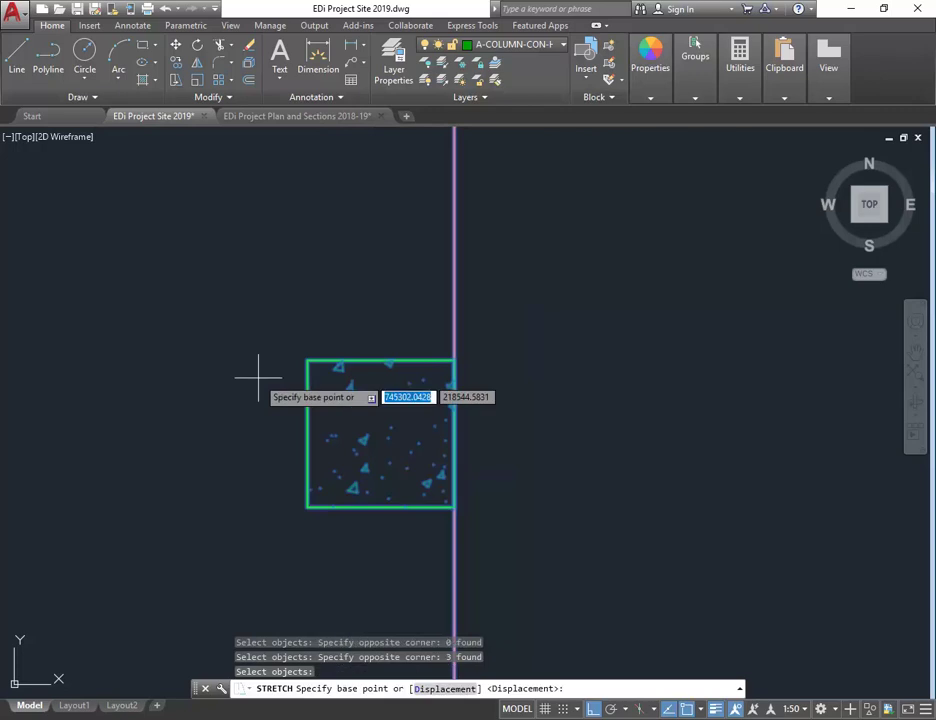
left_click(238, 291)
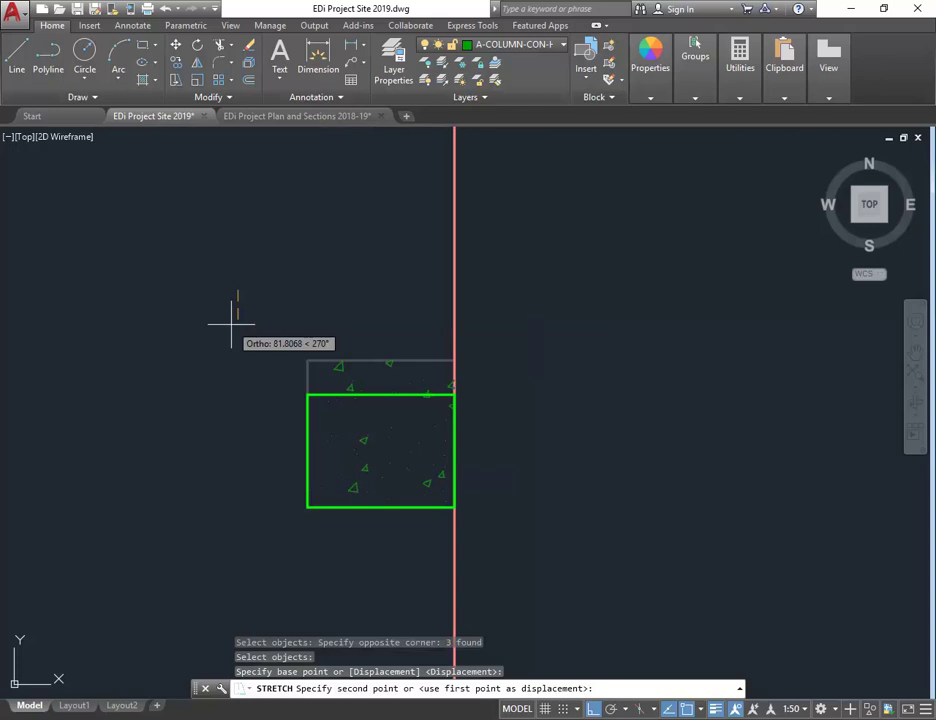
type("5")
key("Return")
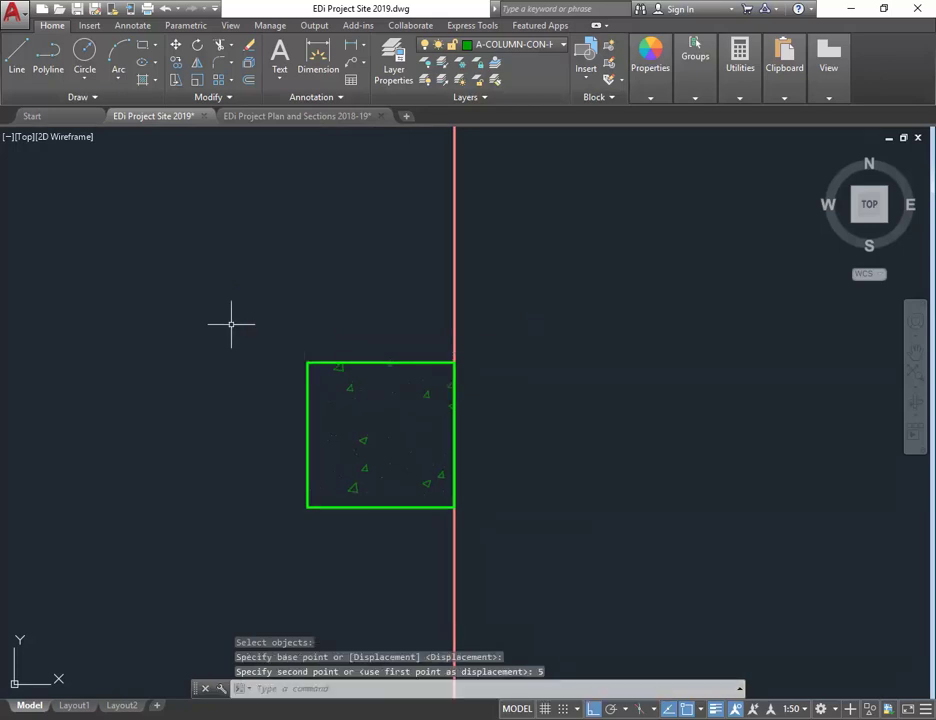
Stretch the south edge of the middle west column 5 units north
left_click(177, 80)
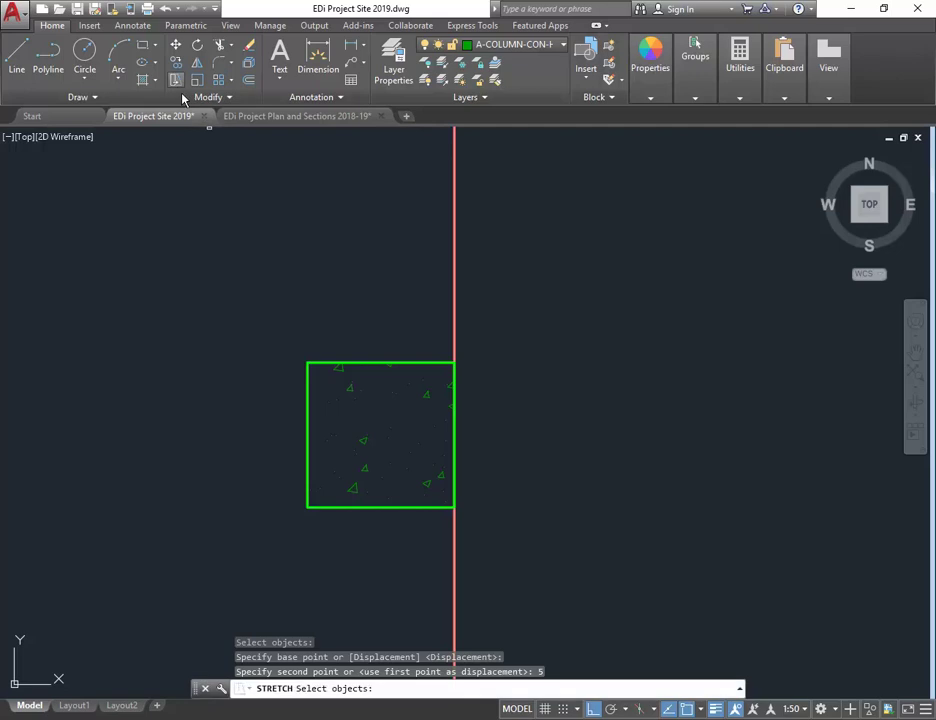
left_click(491, 560)
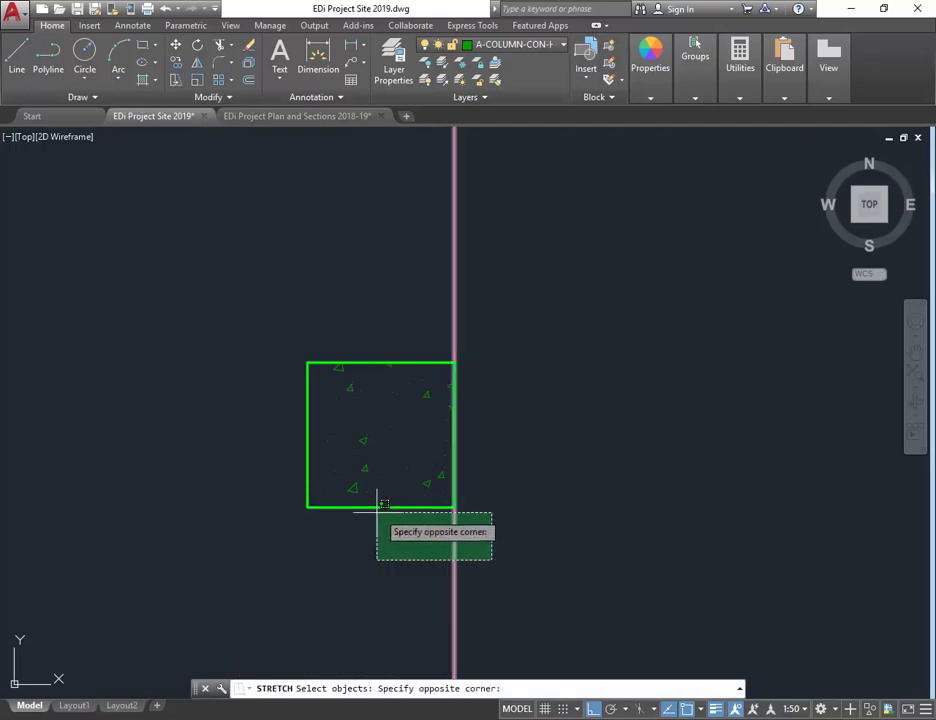
left_click(279, 490)
key("Return")
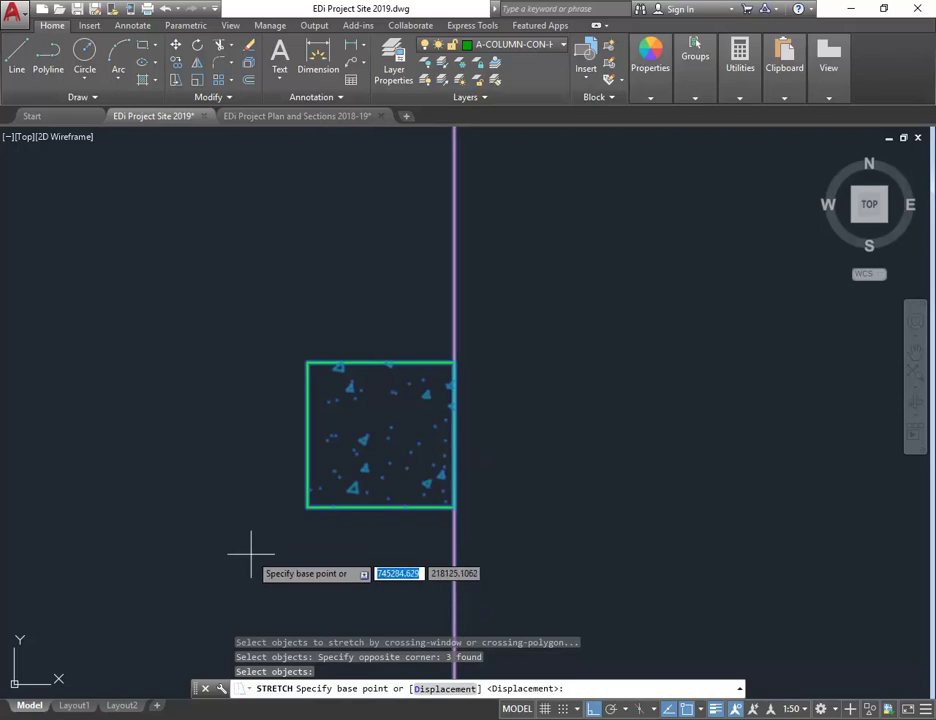
left_click(251, 550)
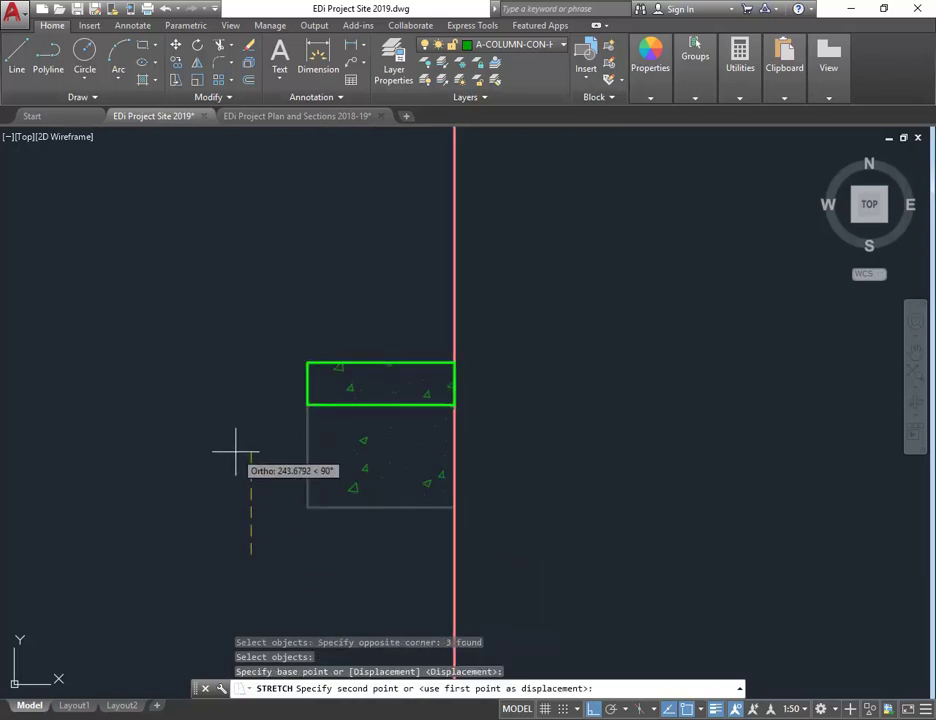
type("5")
key("Return")
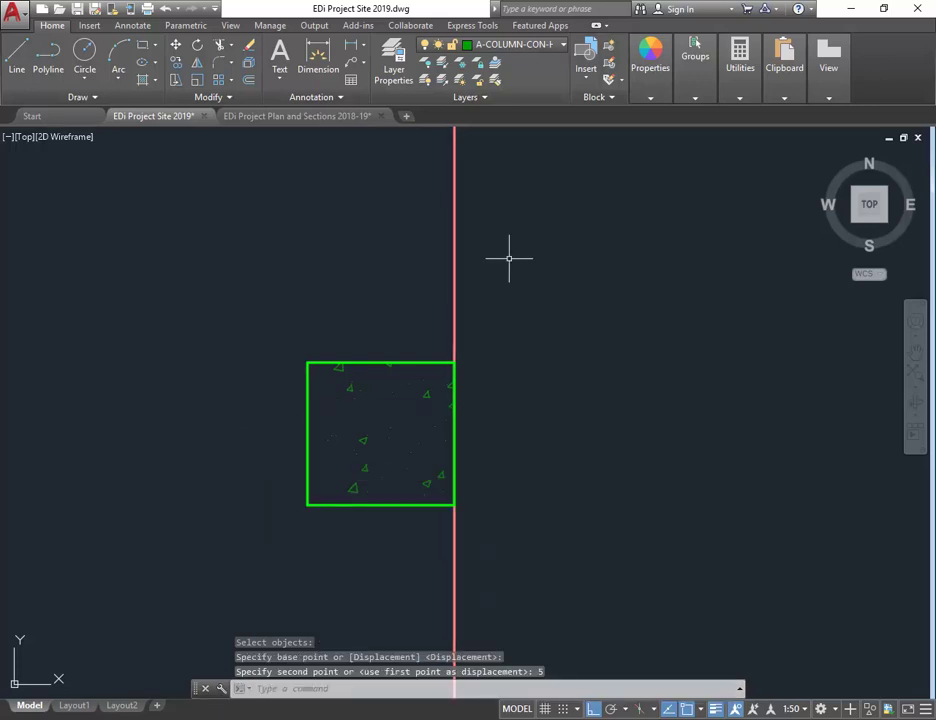
Measure the north-south side of the resized middle west column
left_click(740, 62)
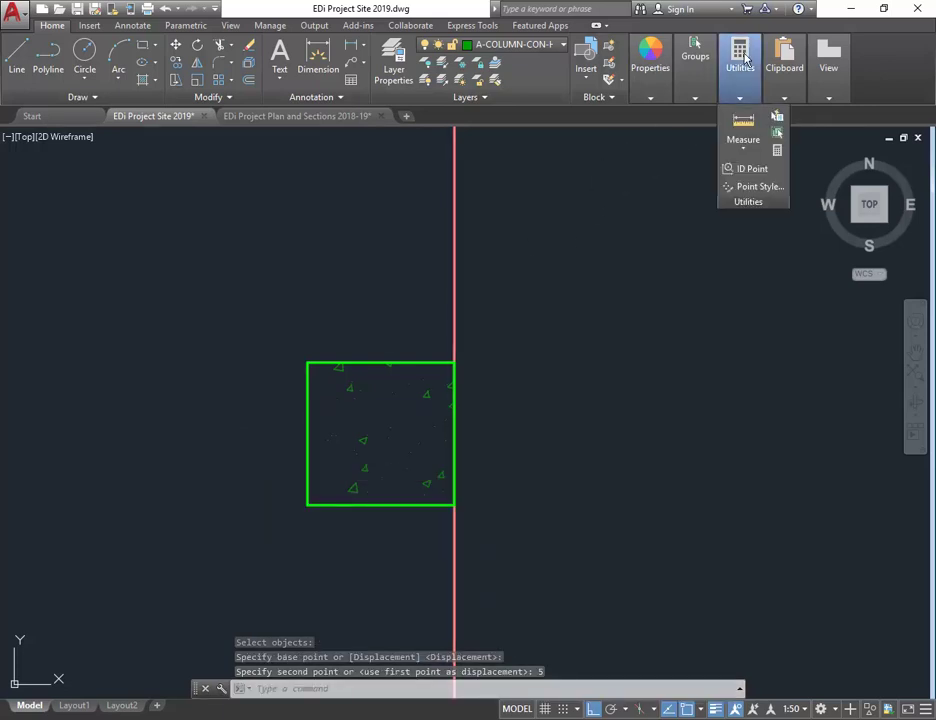
left_click(743, 130)
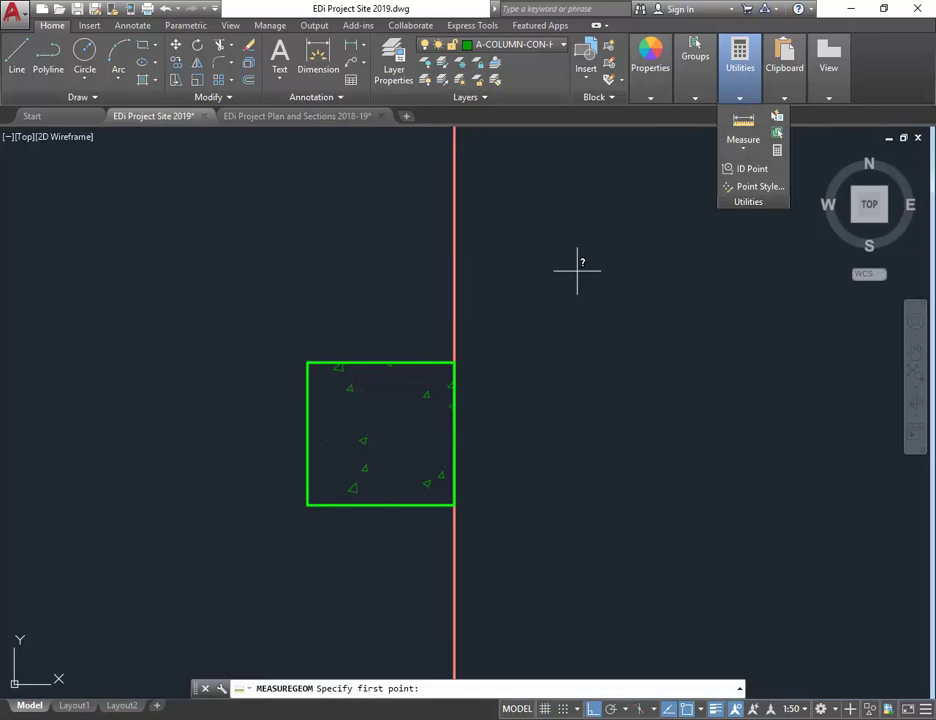
left_click(308, 503)
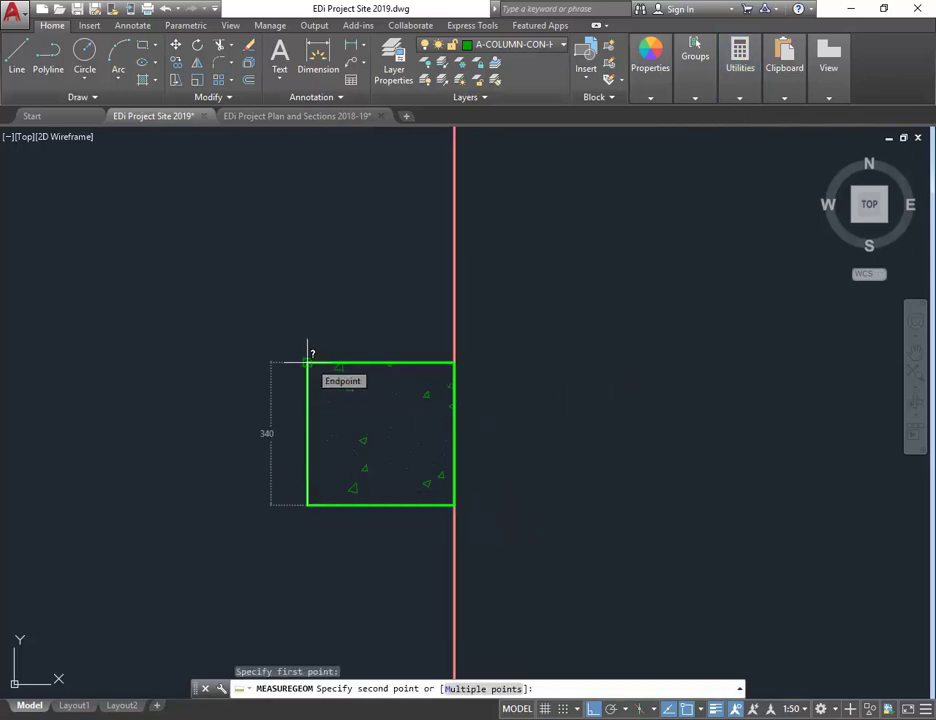
key("Escape")
key("Escape")
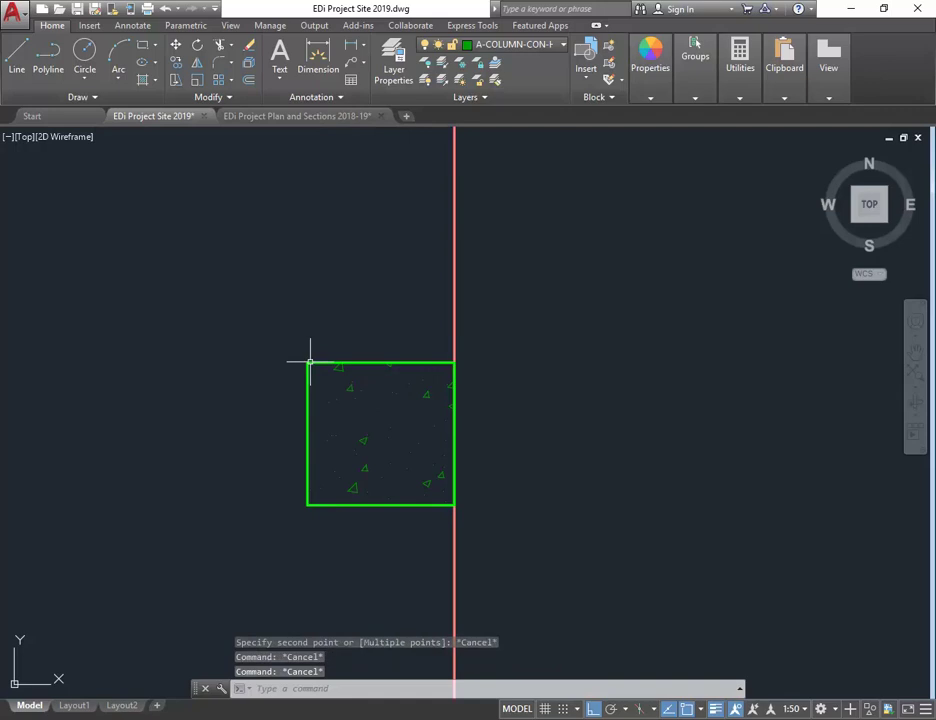
Stretch the south edge of the northwest corner column 10 units north
scroll(344, 312, "down", 6)
middle_click_drag(344, 312, 377, 574)
scroll(420, 314, "down", 2)
middle_click_drag(420, 314, 426, 479)
scroll(410, 340, "up", 10)
middle_click_drag(299, 380, 441, 401)
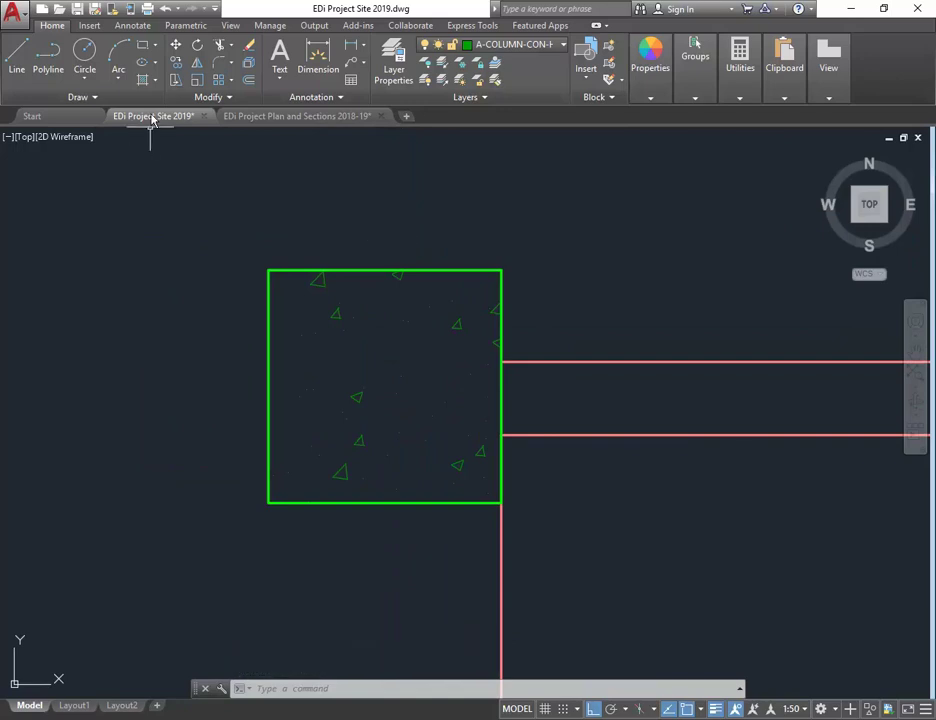
left_click(175, 82)
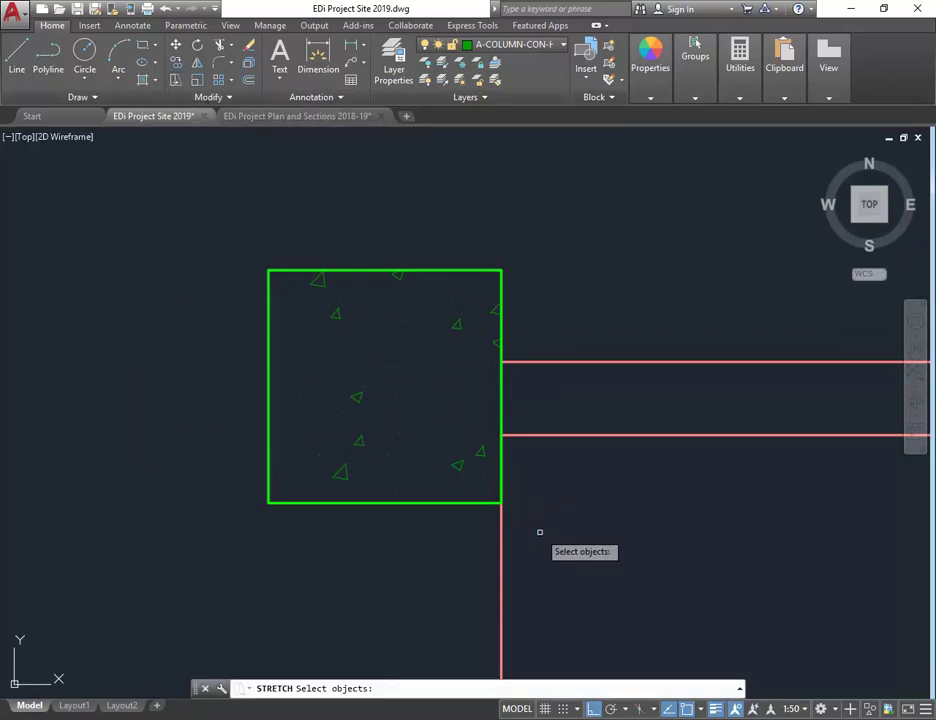
left_click(556, 560)
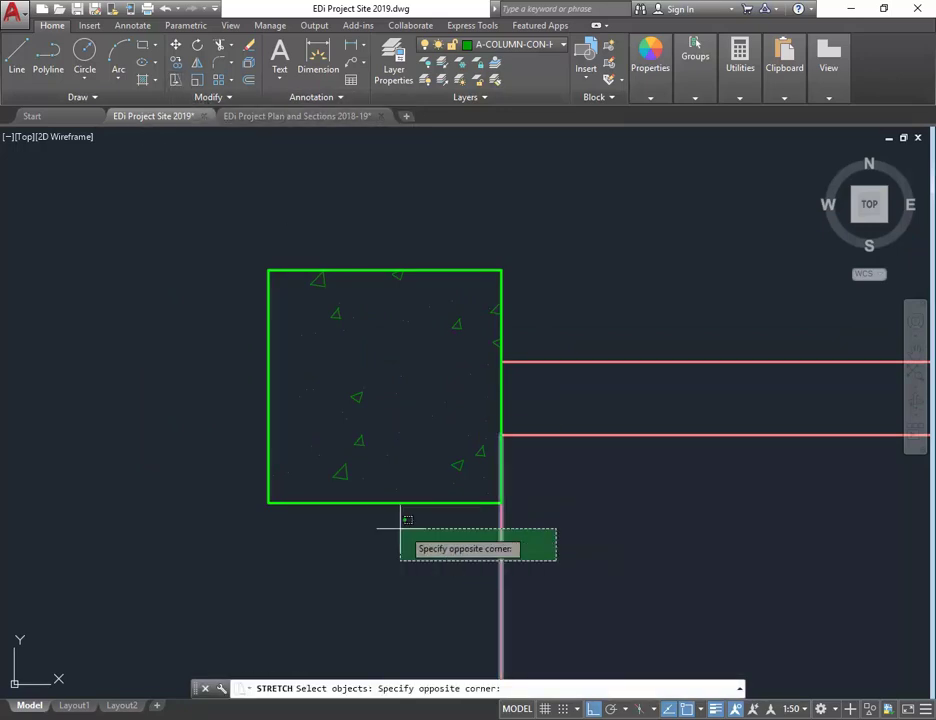
left_click(209, 479)
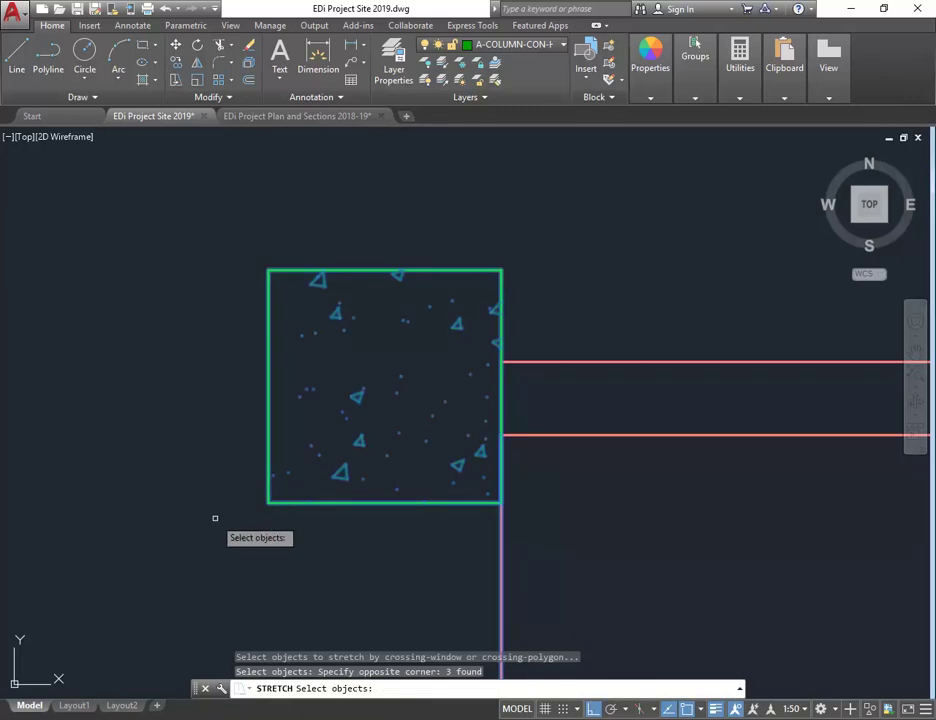
key("Return")
left_click(214, 594)
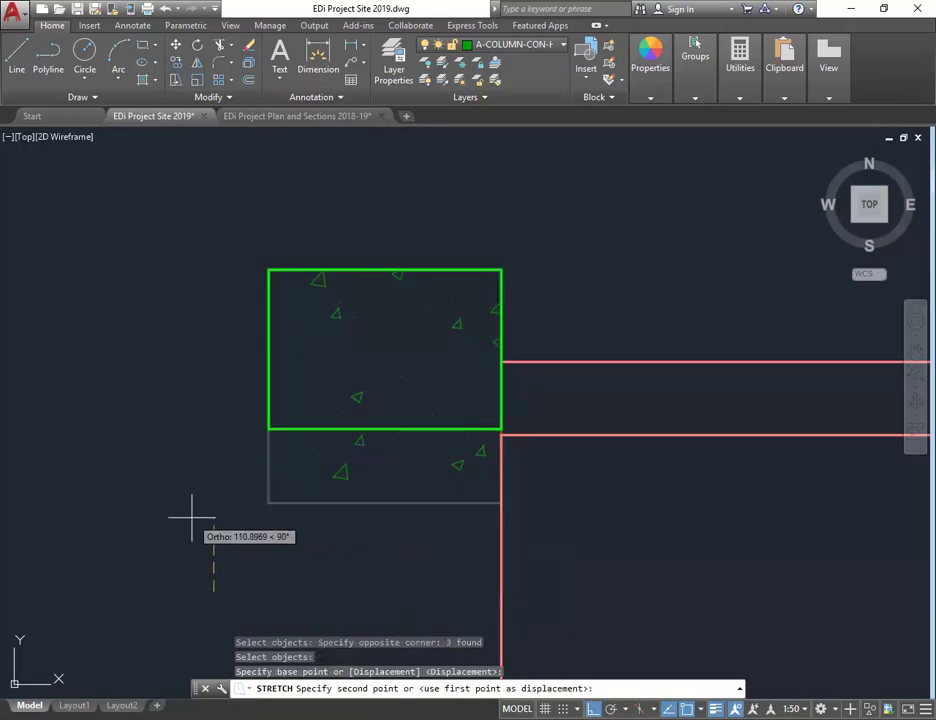
type("10")
key("Return")
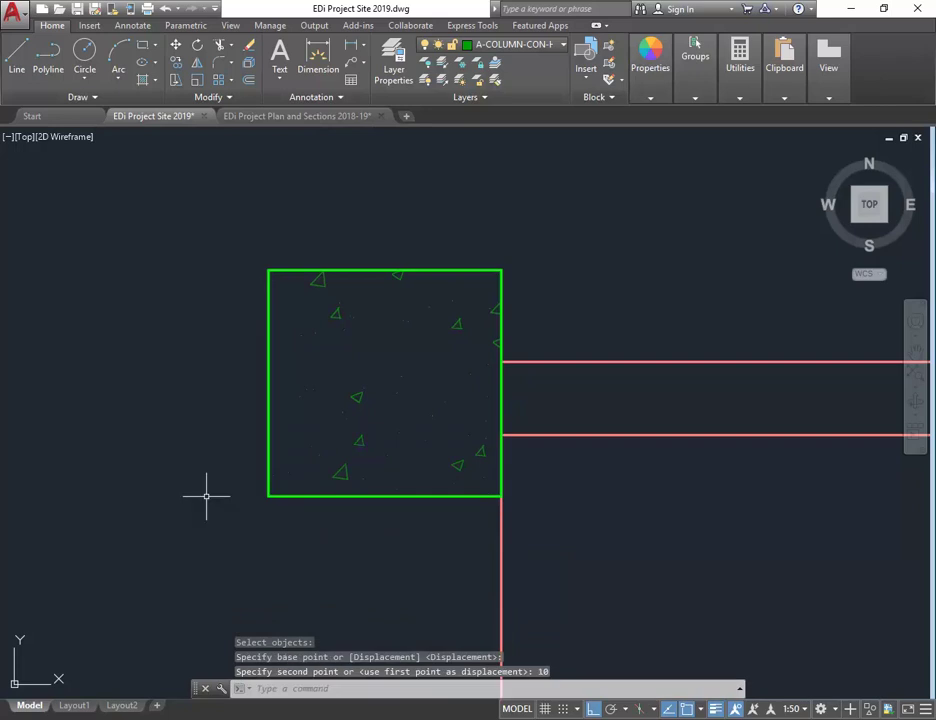
Measure the north-south side of the resized northwest corner column, then bring the southwest corner column into view
left_click(687, 85)
left_click(735, 98)
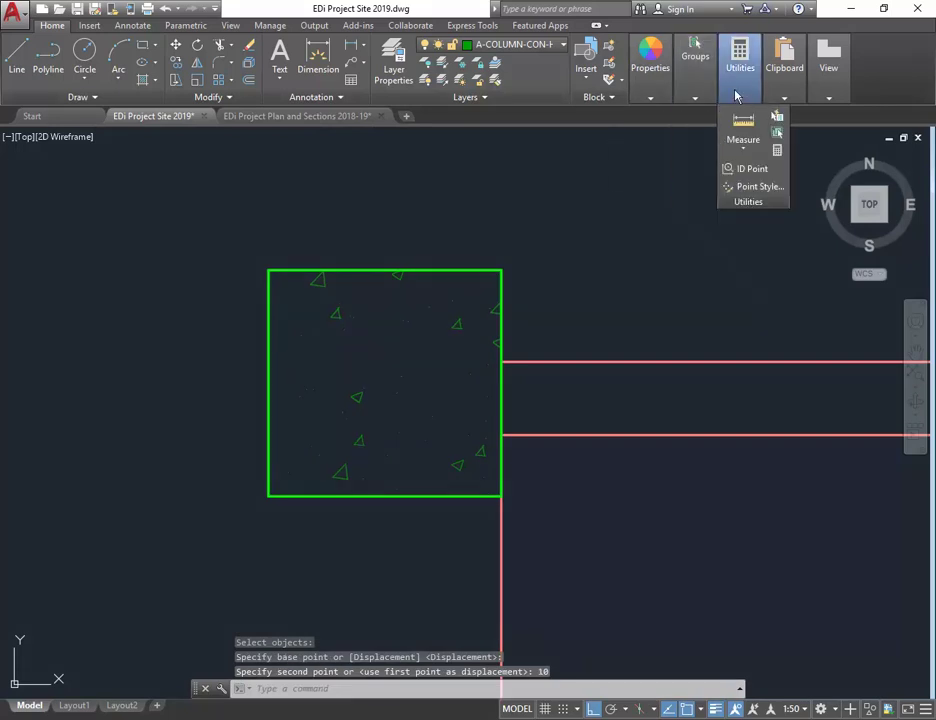
left_click(740, 126)
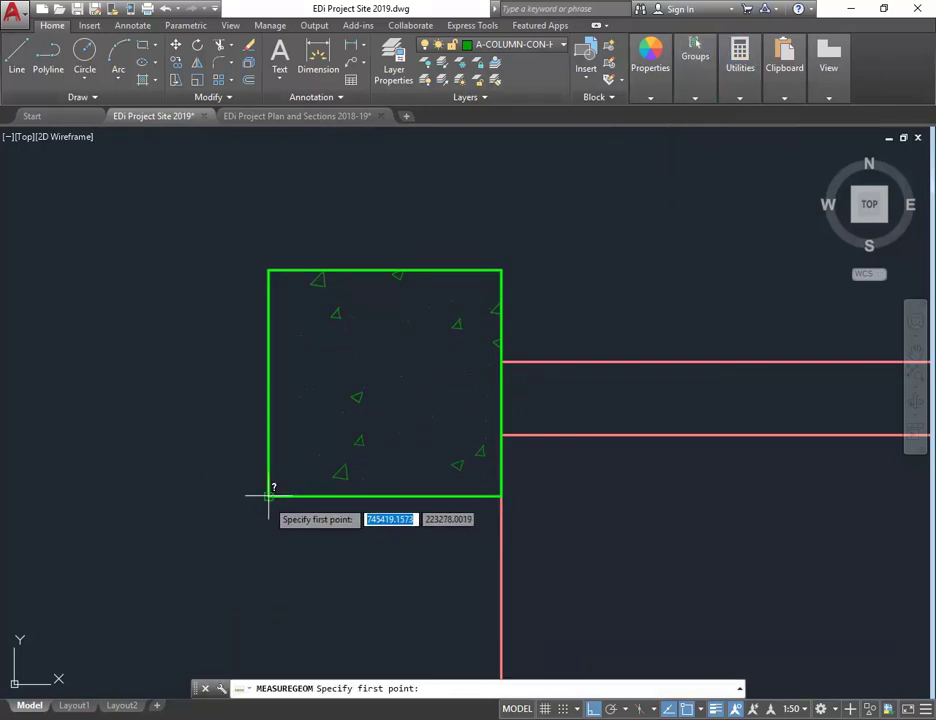
left_click(266, 494)
key("Escape")
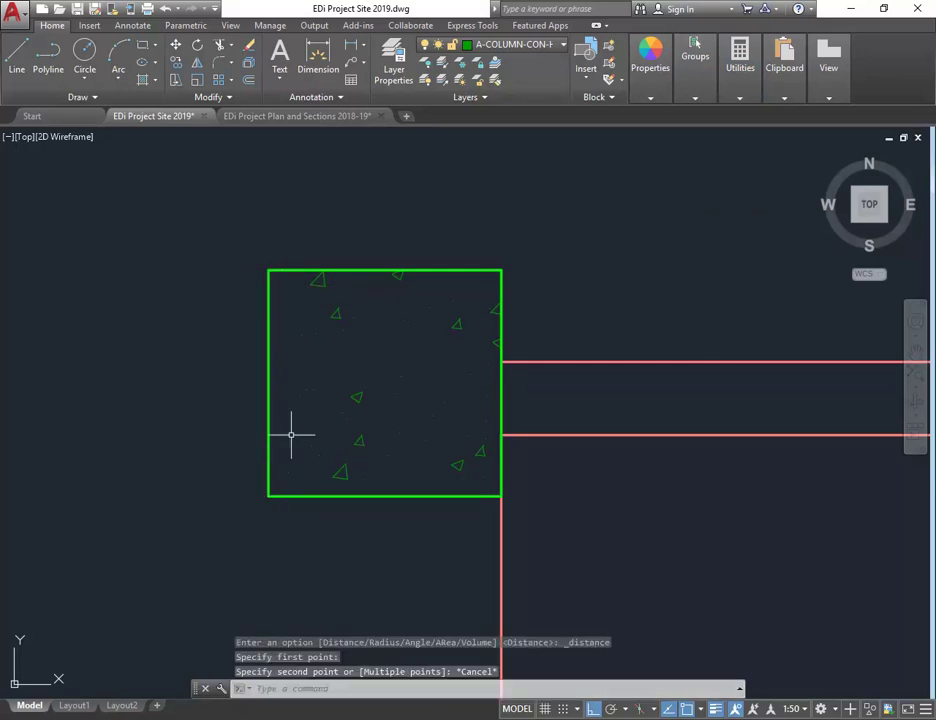
key("Escape")
scroll(300, 467, "down", 10)
middle_click_drag(300, 468, 300, 274)
middle_click_drag(302, 506, 304, 323)
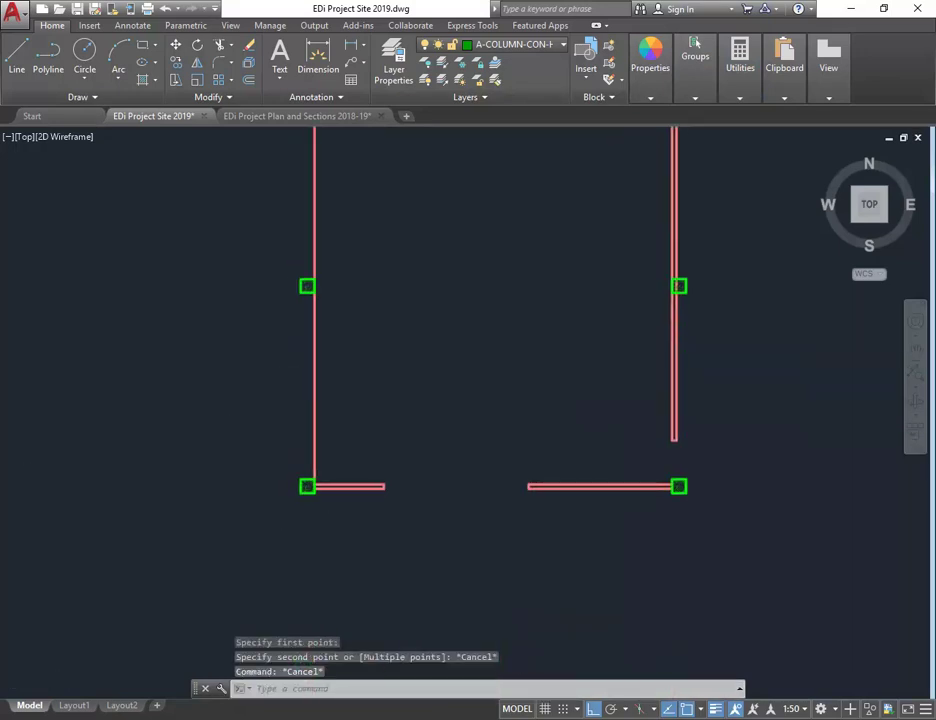
Stretch the north edge of the southwest corner column 10 units south
scroll(303, 508, "up", 5)
scroll(315, 350, "up", 4)
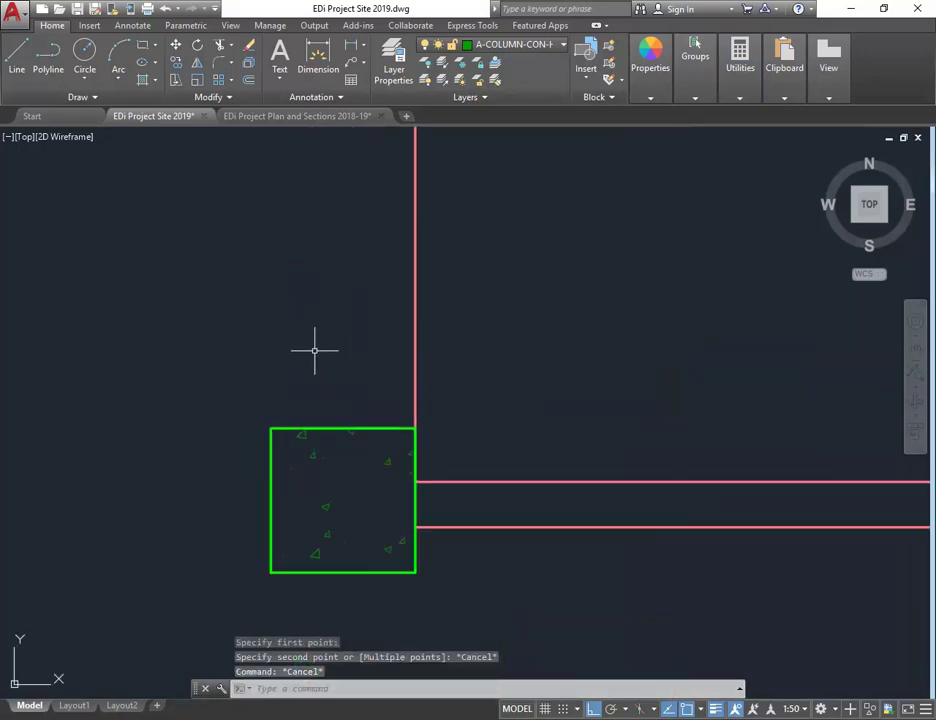
left_click(175, 80)
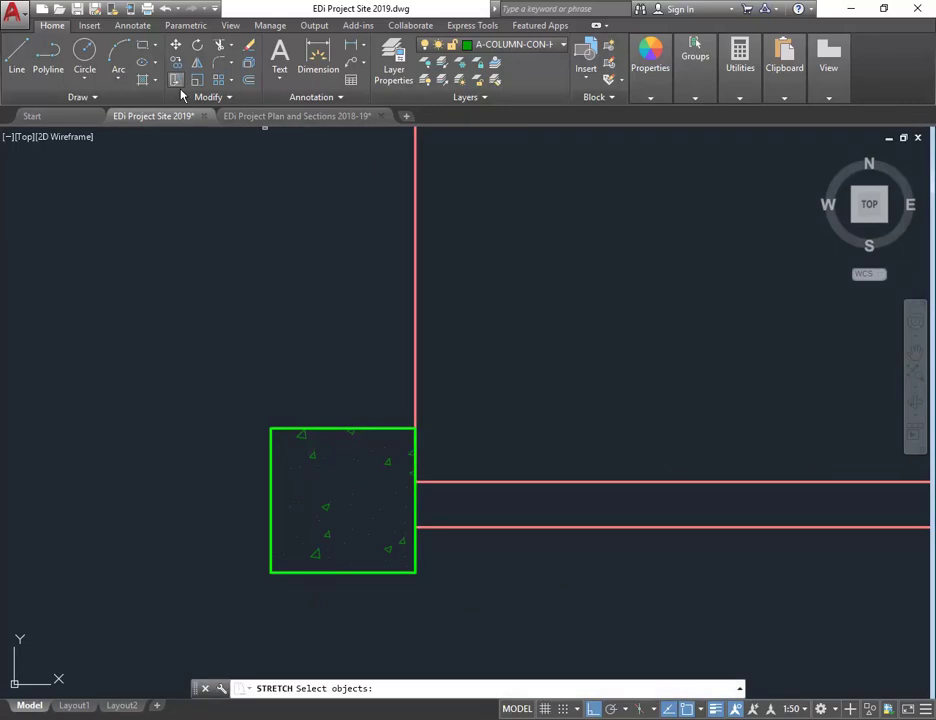
left_click(480, 359)
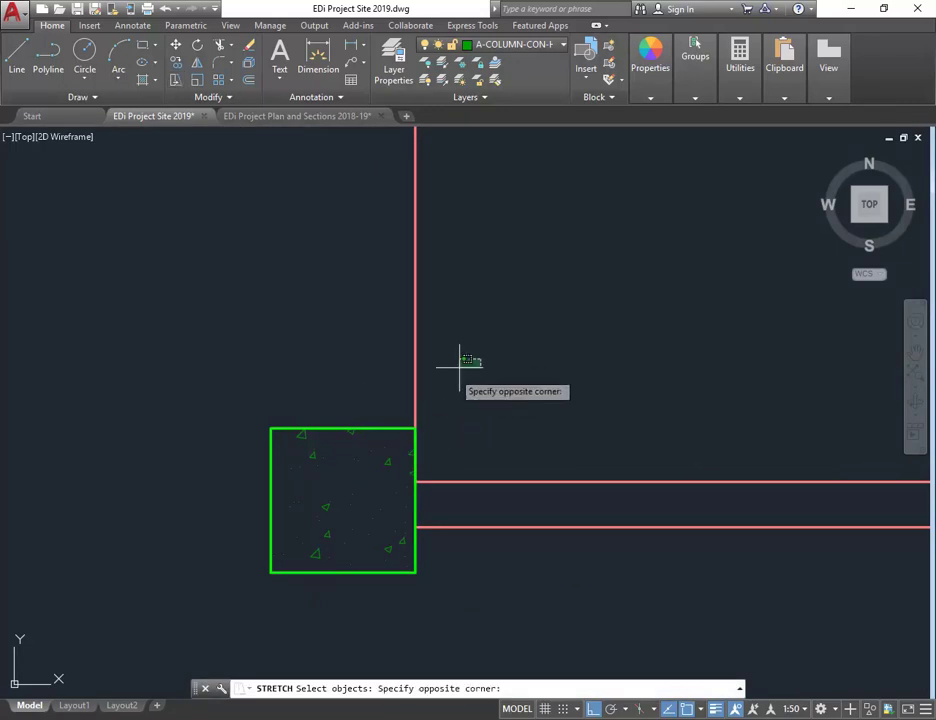
left_click(195, 440)
key("Return")
left_click(188, 291)
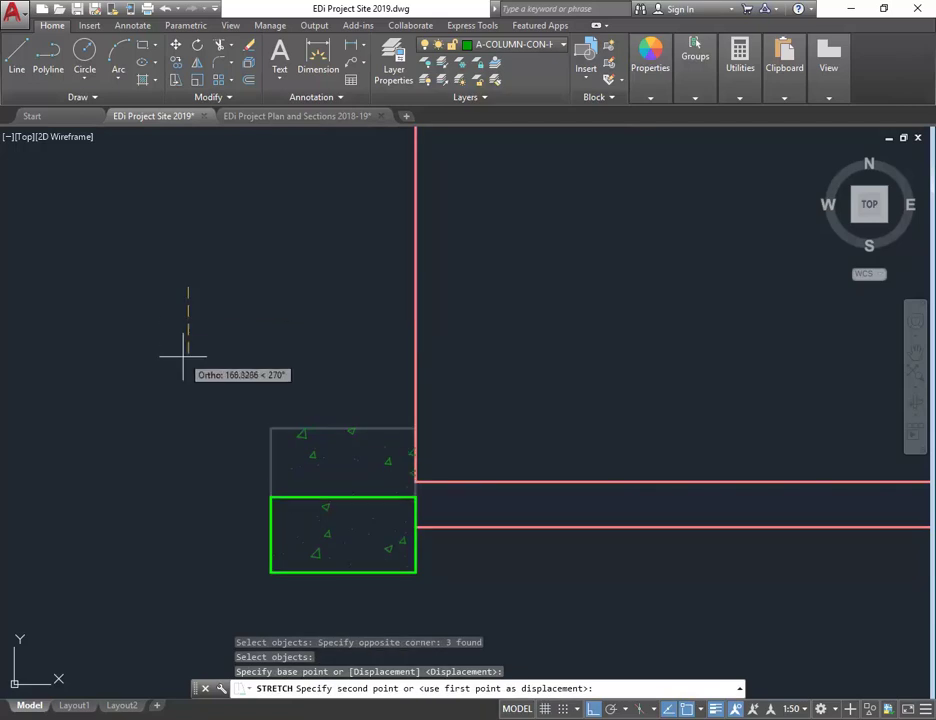
type("10")
key("Return")
Stretch the west edges of all three west wall columns together 10 units west
scroll(265, 386, "down", 6)
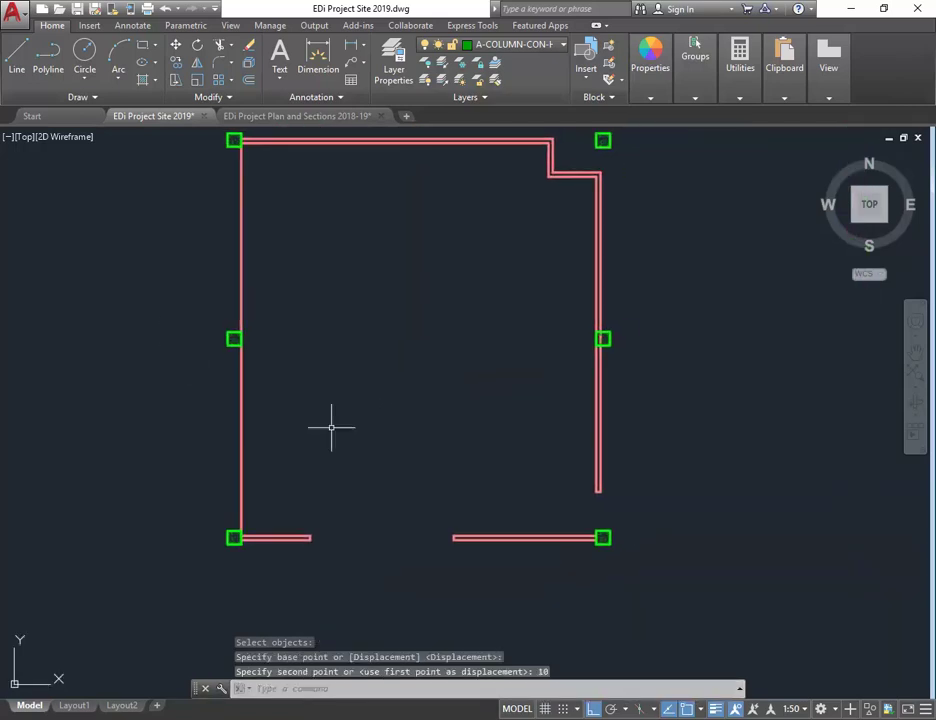
middle_click_drag(331, 427, 324, 461)
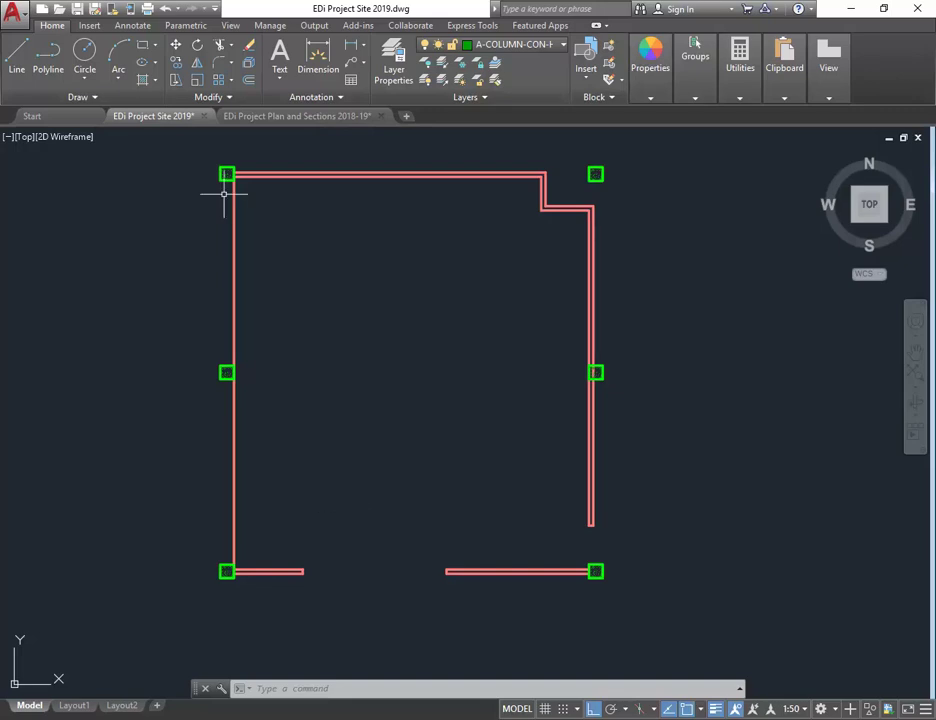
left_click(176, 86)
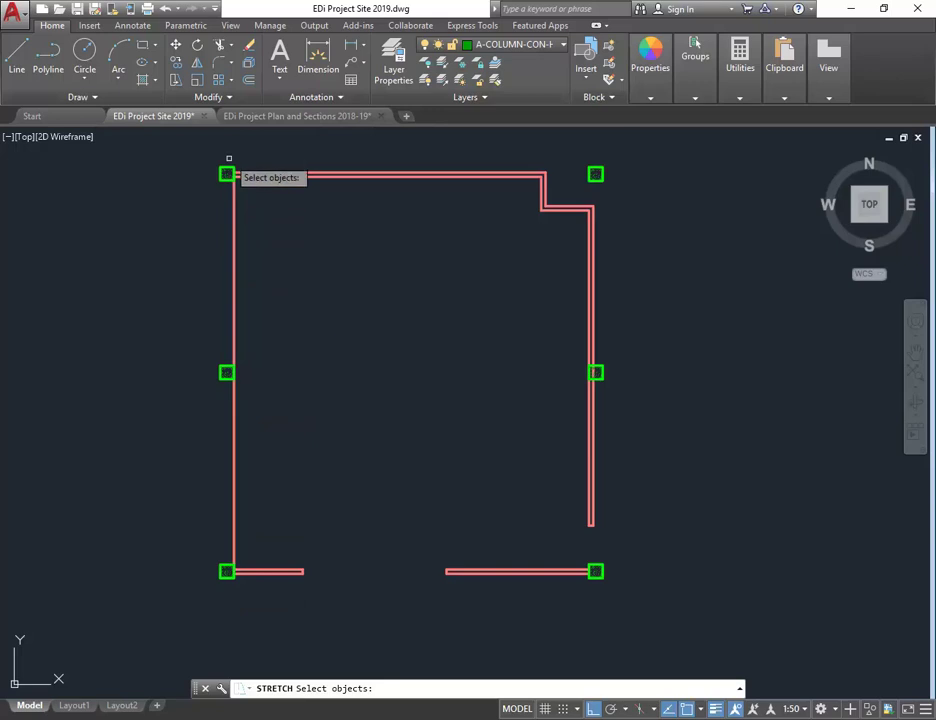
left_click(175, 80)
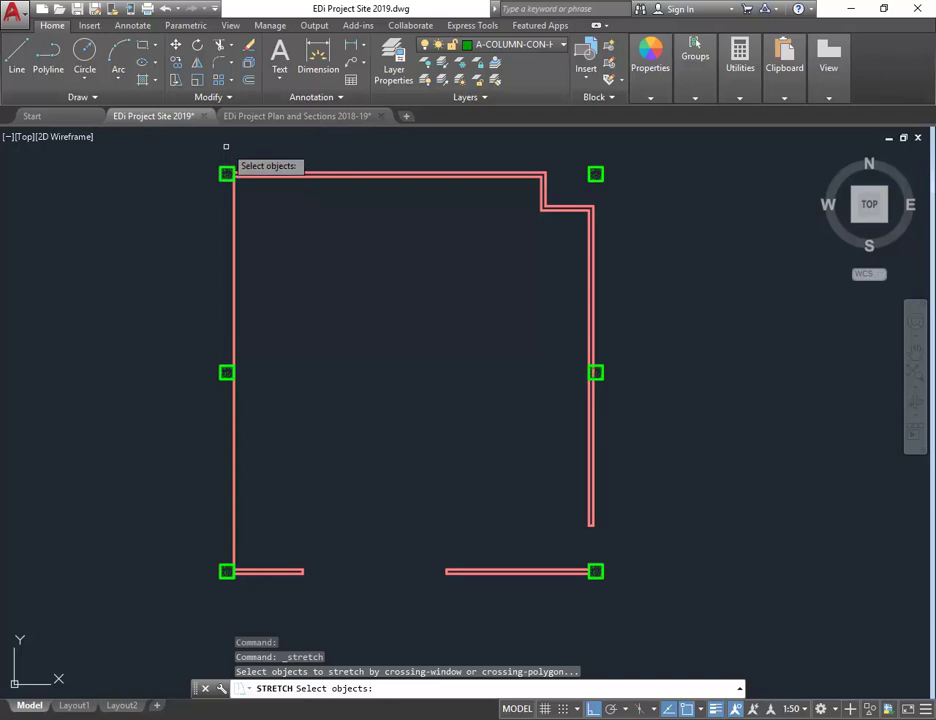
left_click(226, 147)
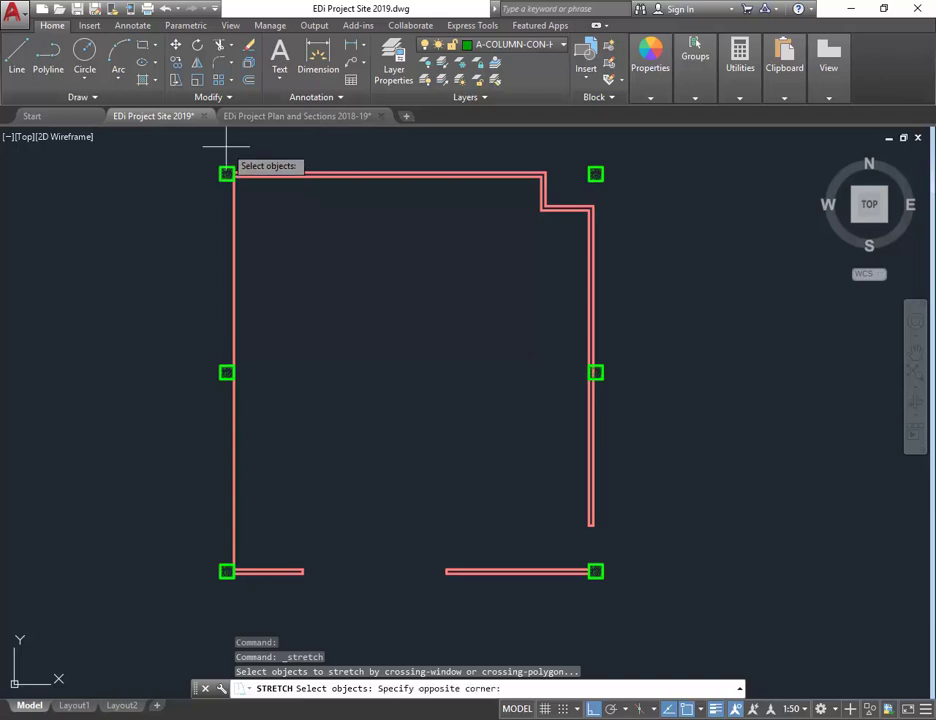
left_click(199, 598)
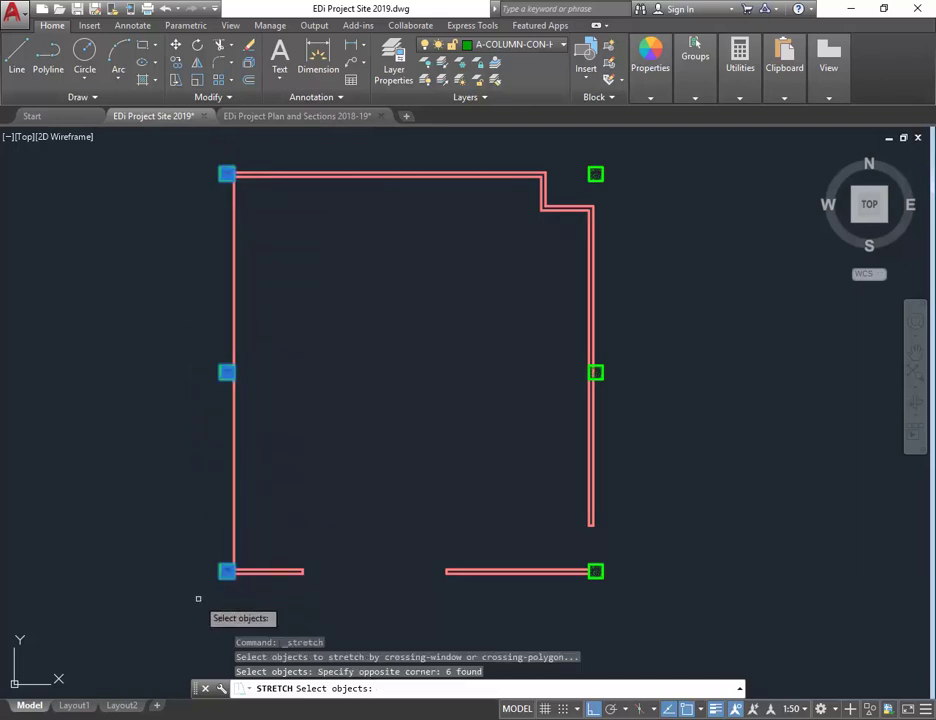
key("Return")
left_click(200, 425)
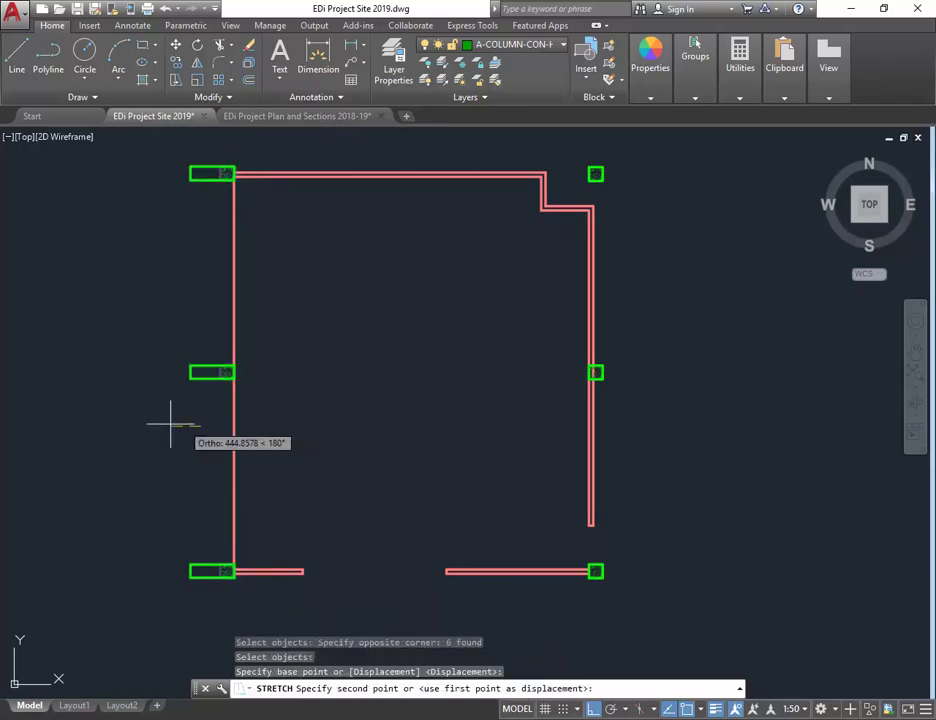
type("1")
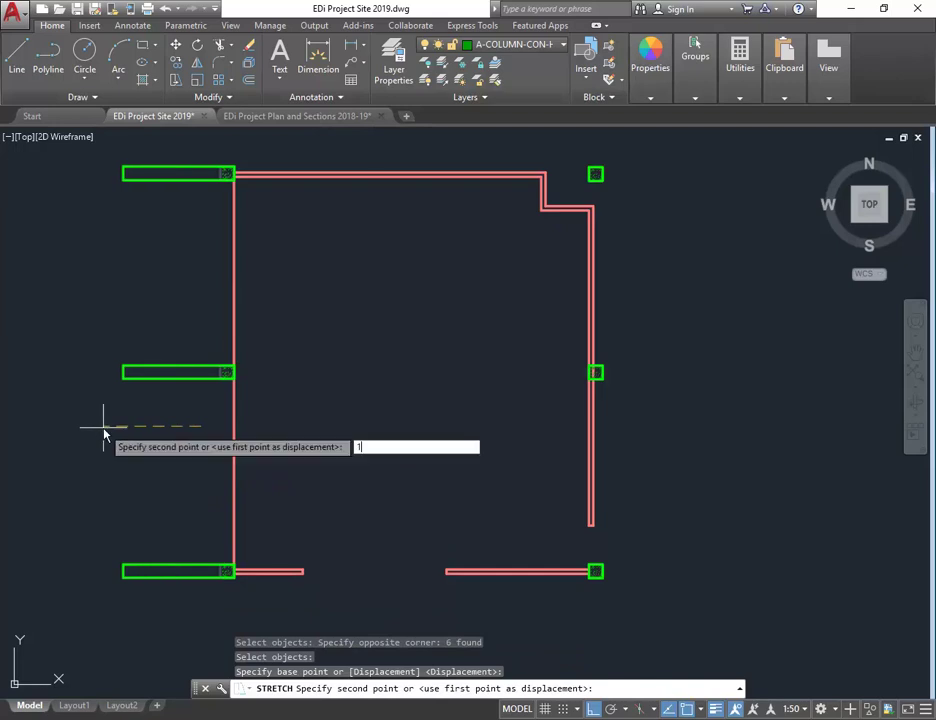
type("0")
key("Return")
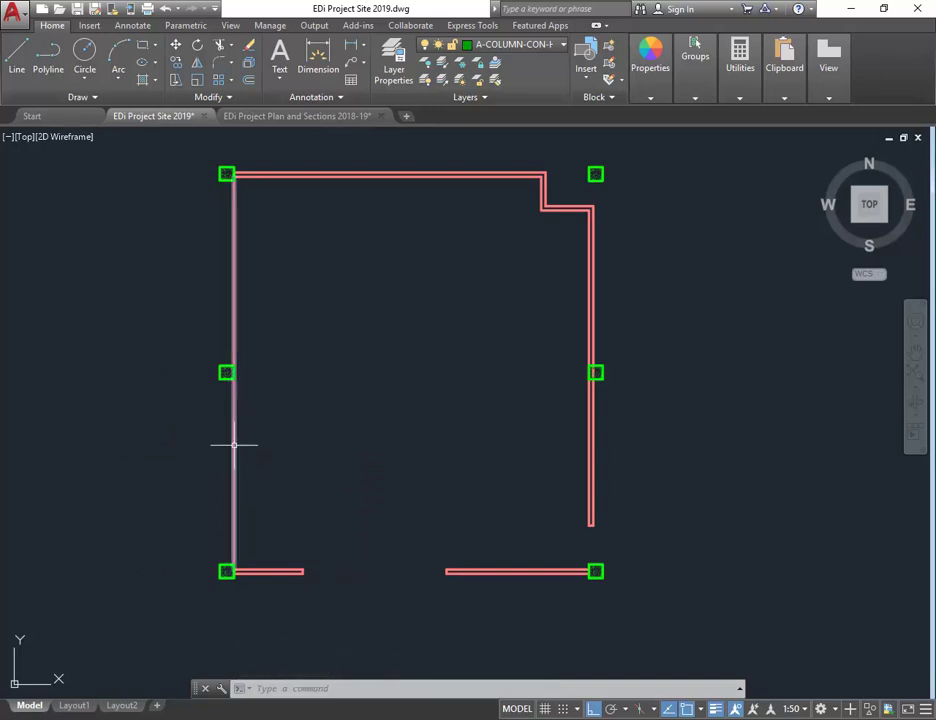
mouse_move(233, 445)
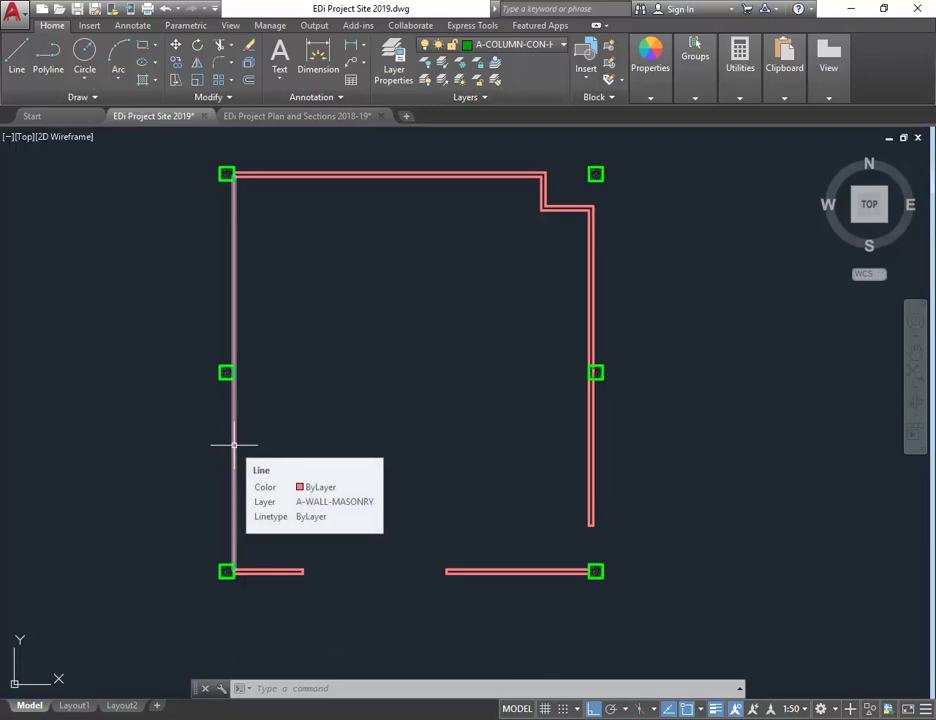
left_click(233, 445)
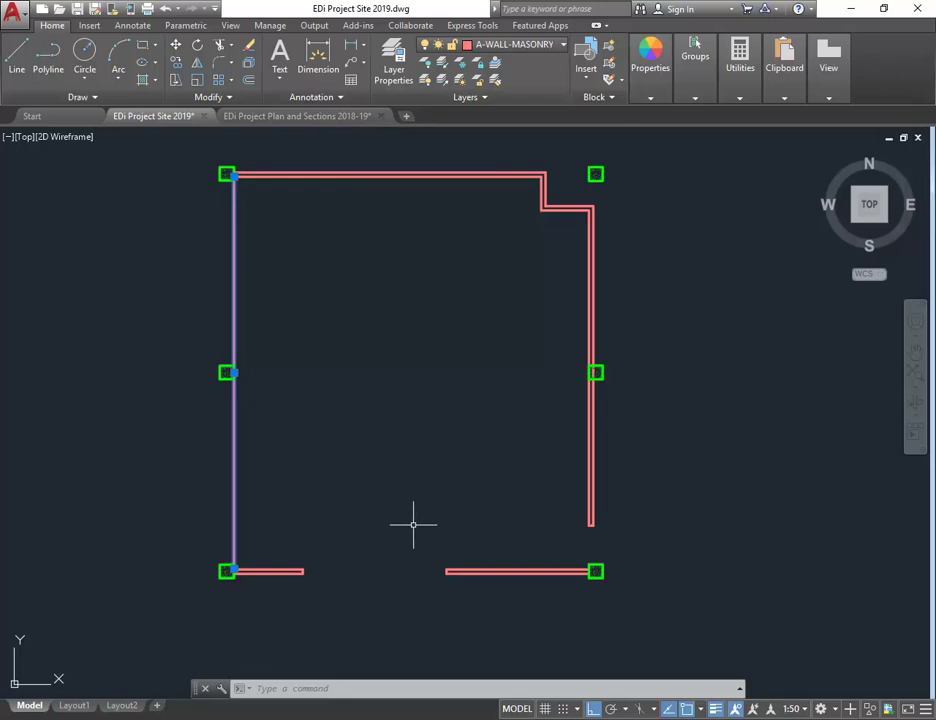
key("Escape")
key("Escape")
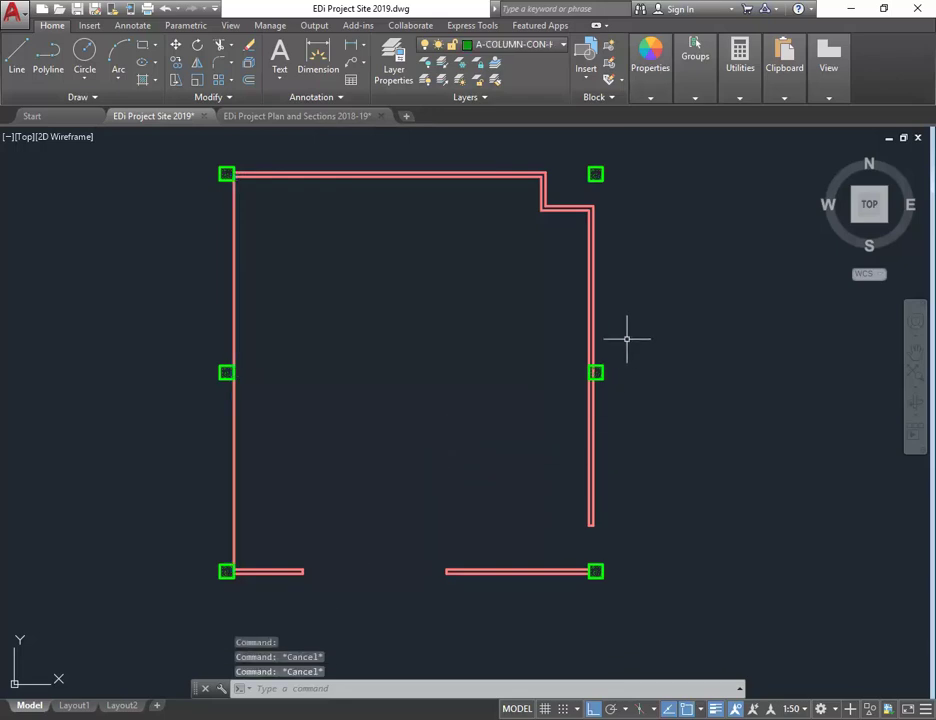
Try to trim the east wall's outer line inside the middle east column, using all objects as cutting edges
scroll(640, 350, "up", 8)
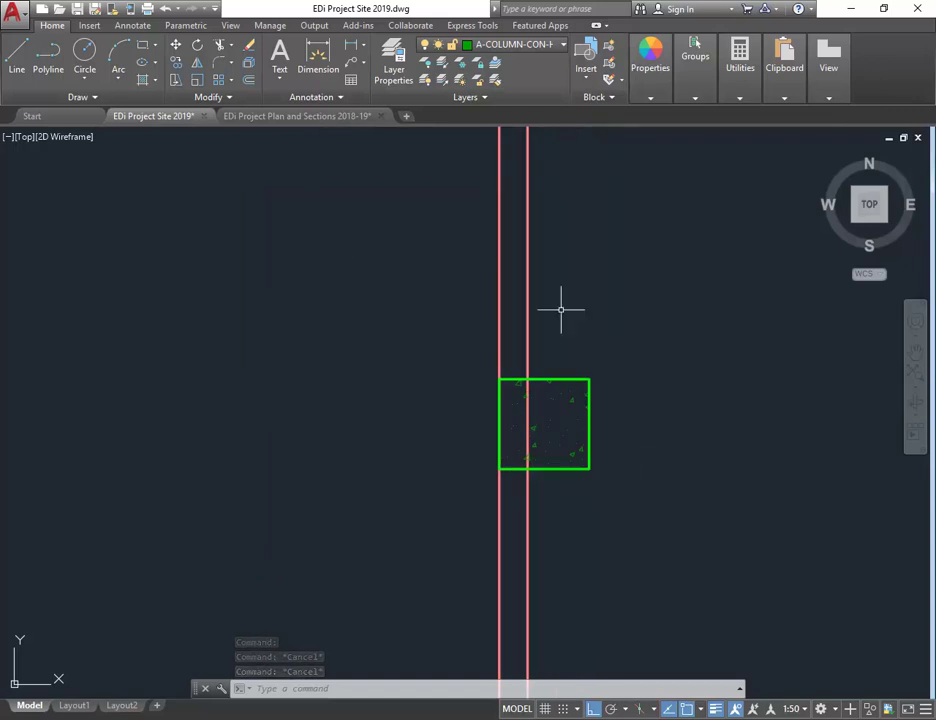
left_click(221, 46)
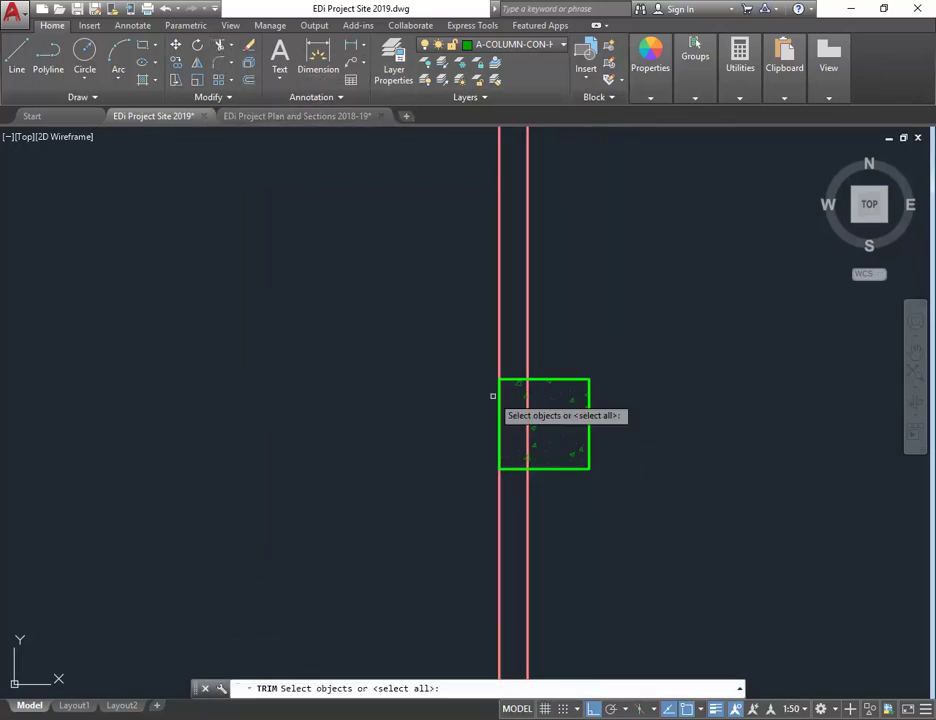
key("Return")
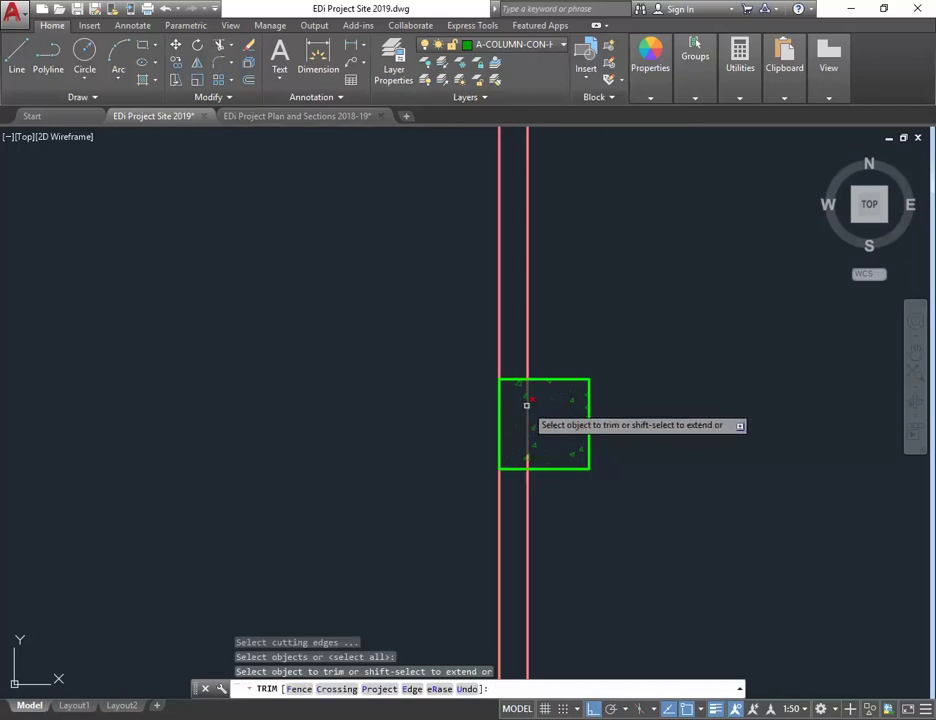
left_click(527, 401)
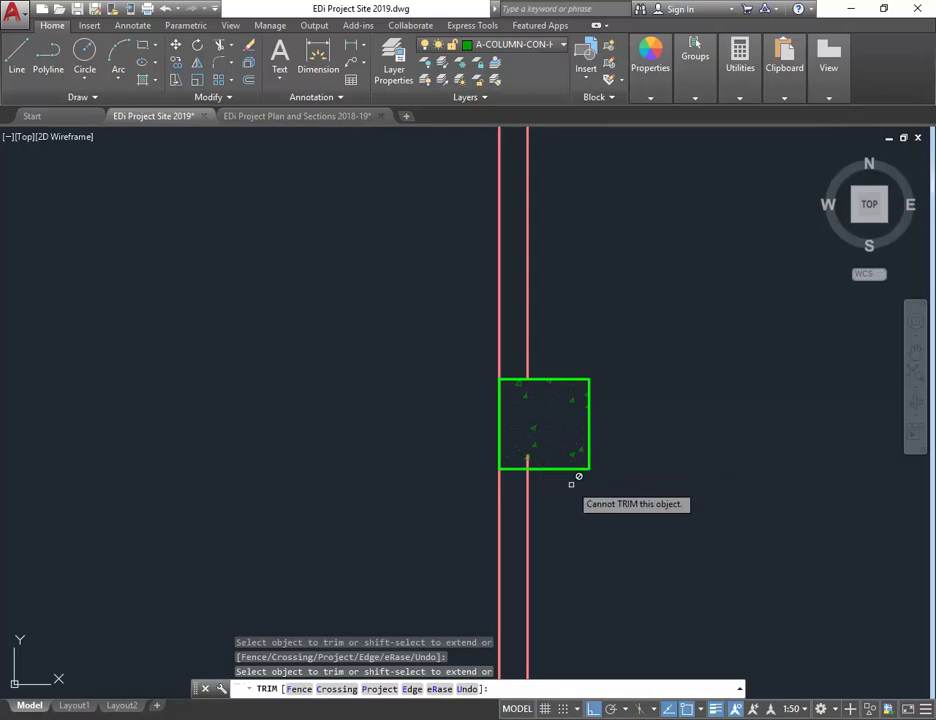
key("Escape")
Examine the trimmed outer wall line inside the middle east column and undo the trim
scroll(528, 472, "up", 3)
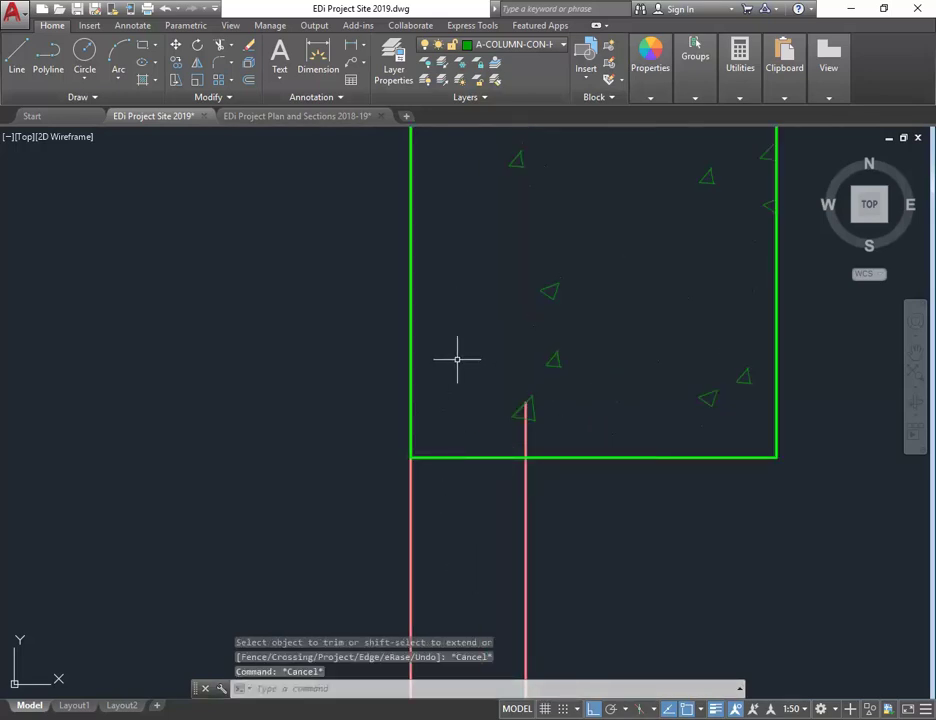
middle_click_drag(455, 359, 453, 487)
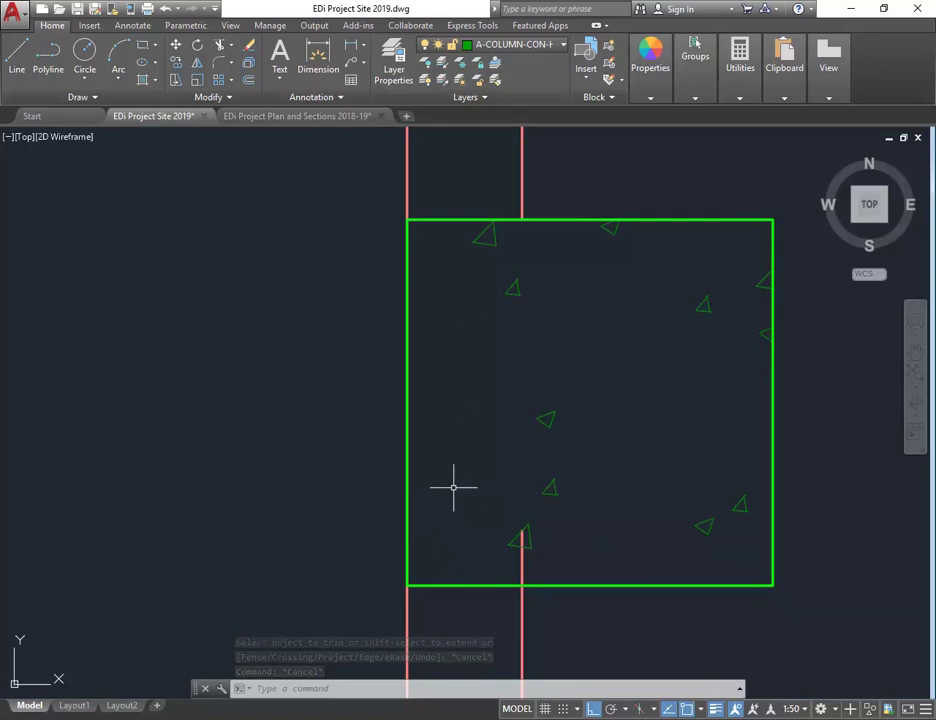
scroll(493, 537, "up", 2)
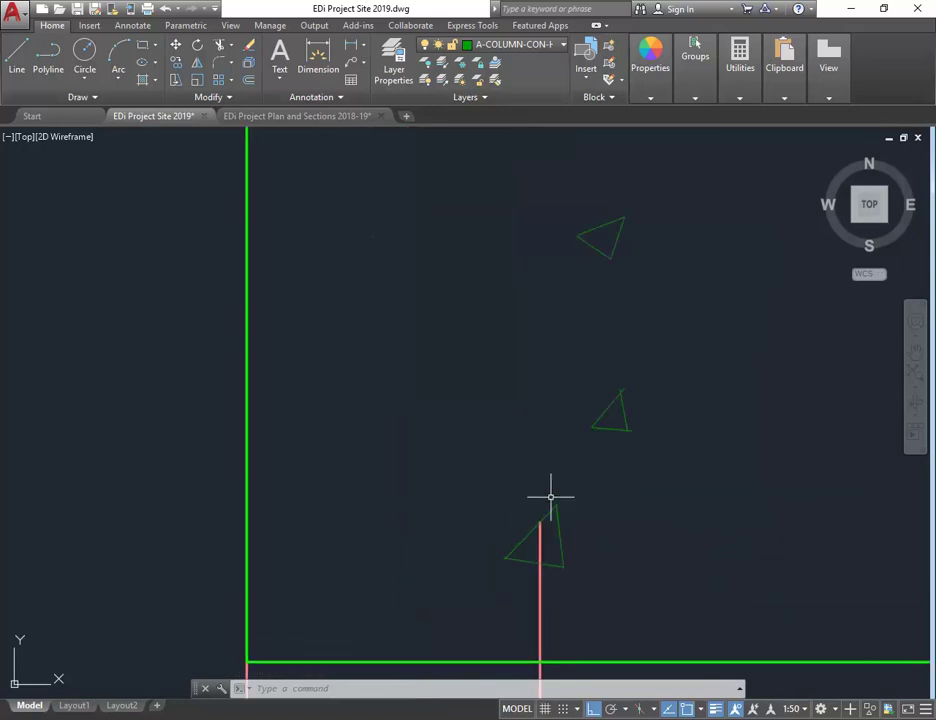
mouse_move(516, 548)
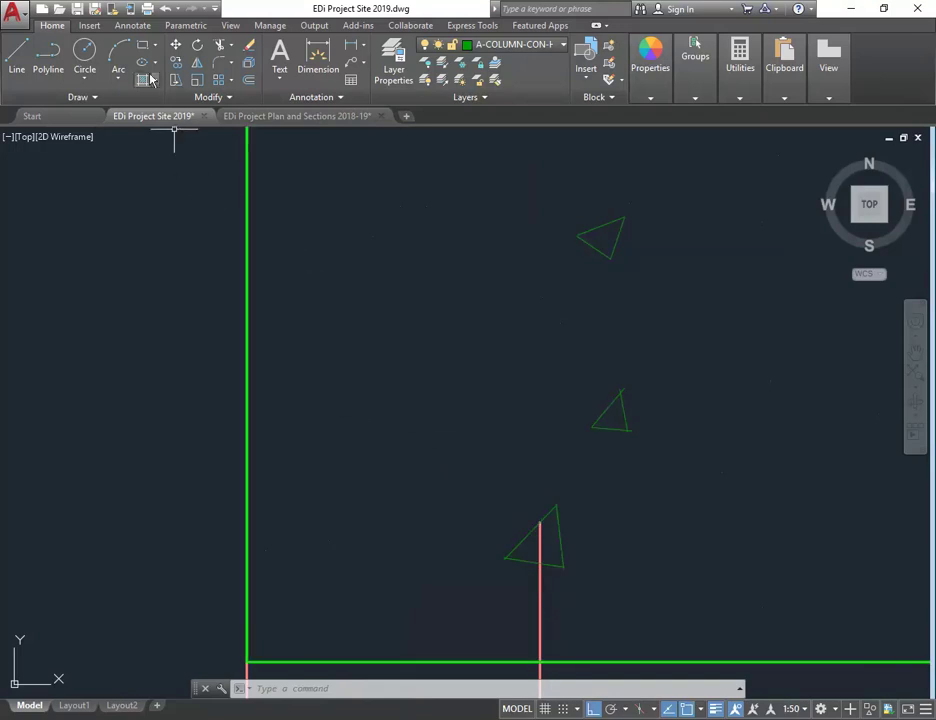
left_click(166, 10)
left_click(166, 10)
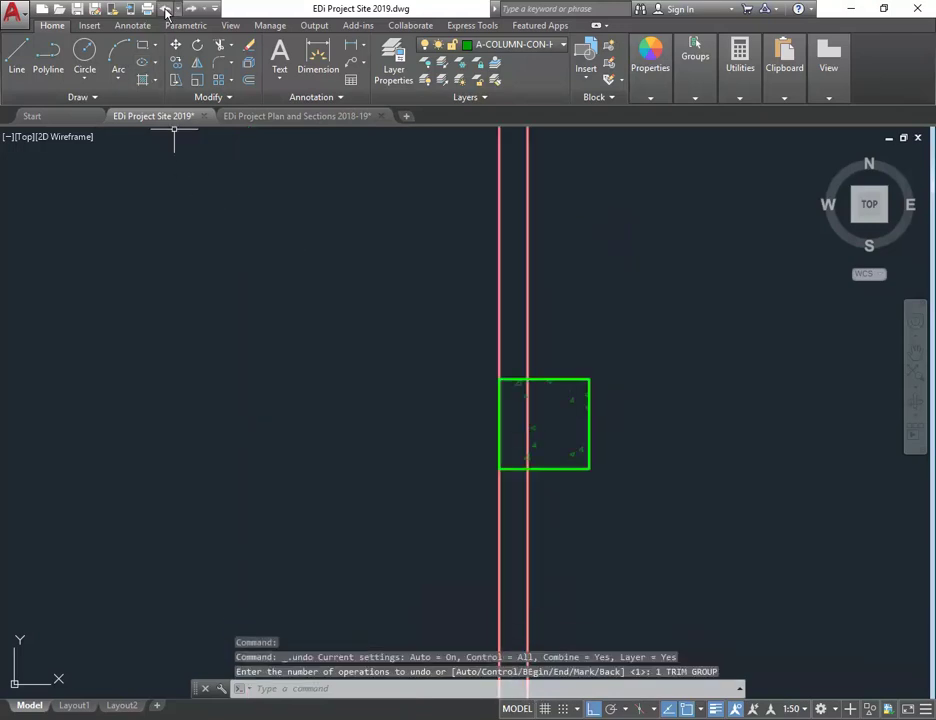
left_click(219, 47)
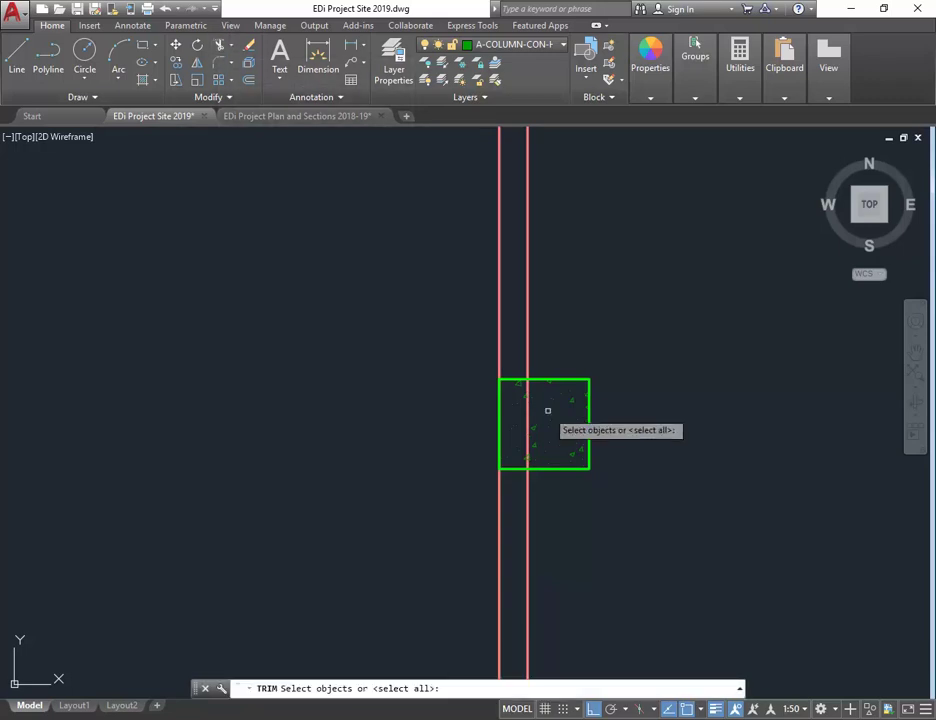
left_click(537, 379)
key("Escape")
key("Escape")
key("Escape")
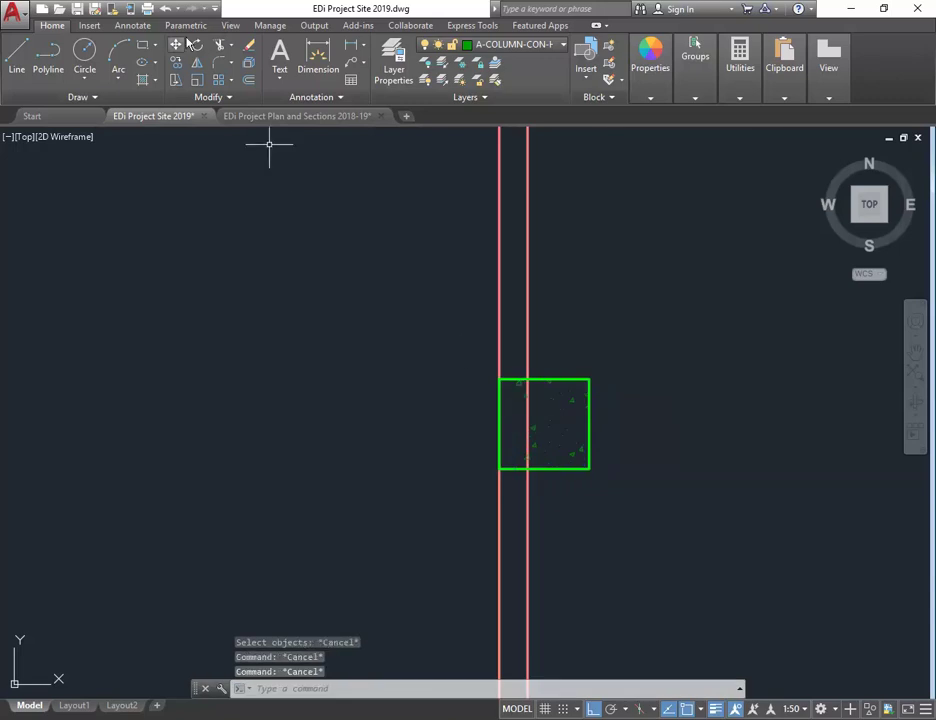
Trim both east wall lines where they cross the middle east column, using only the column's outline as the cutting edge
left_click(219, 47)
scroll(547, 401, "up", 4)
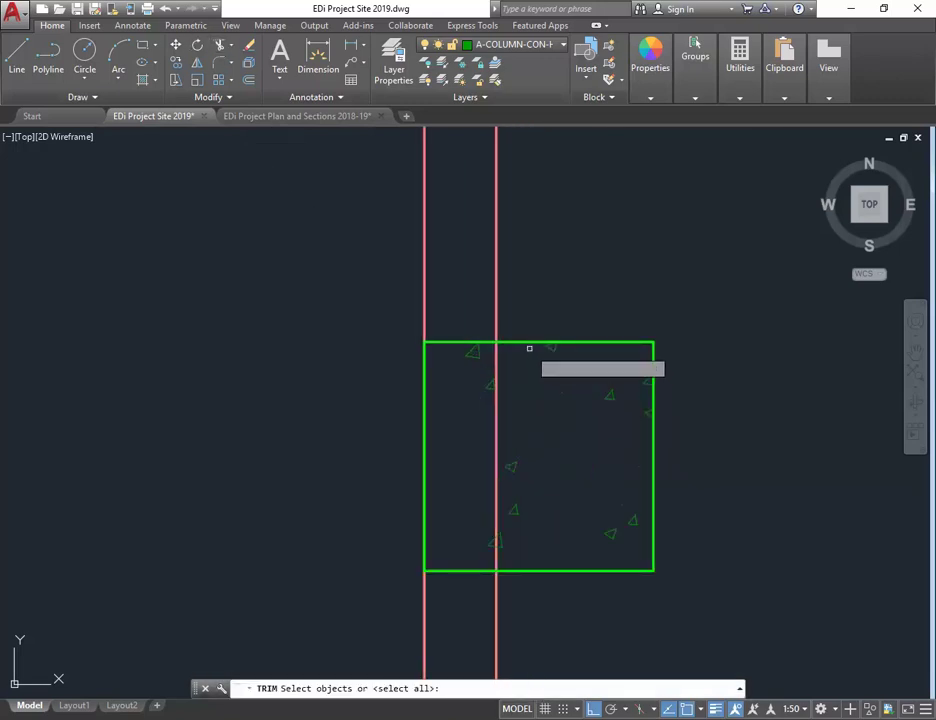
left_click(606, 342)
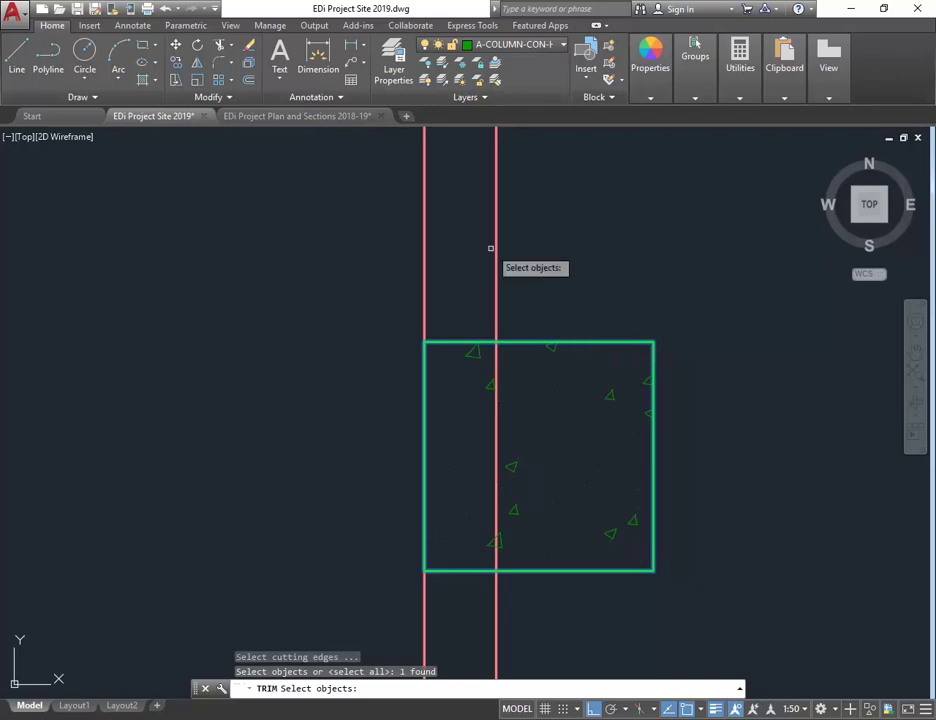
key("Return")
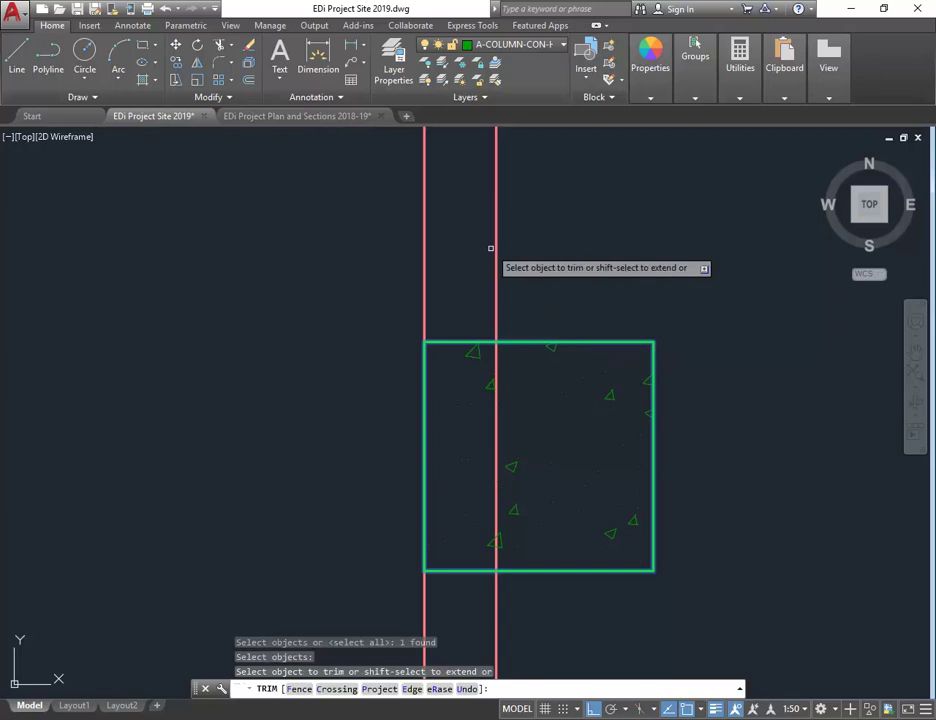
left_click(497, 390)
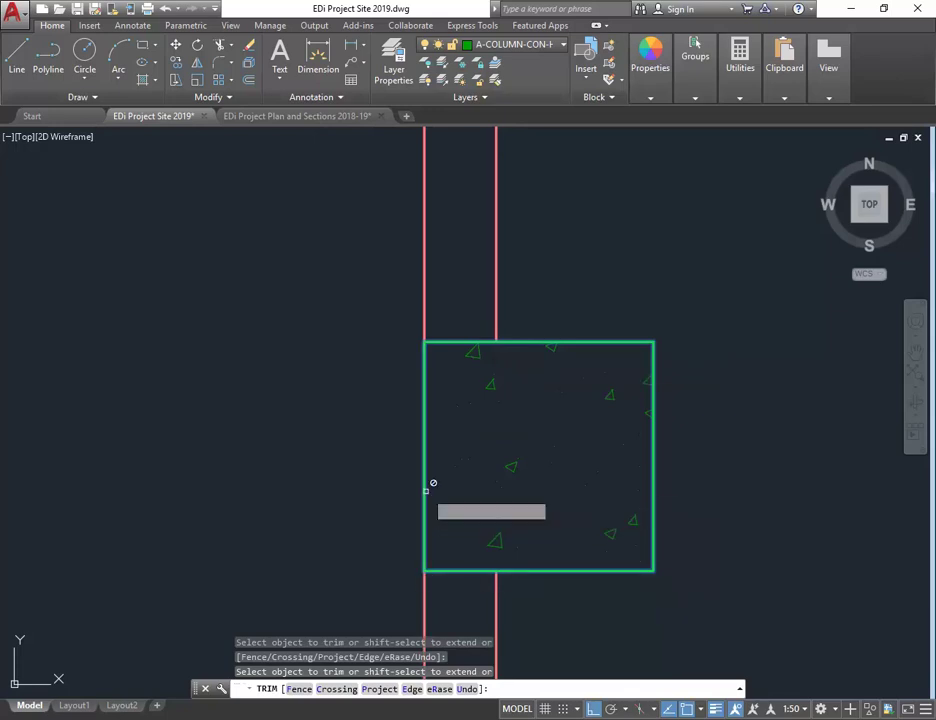
left_click(441, 435)
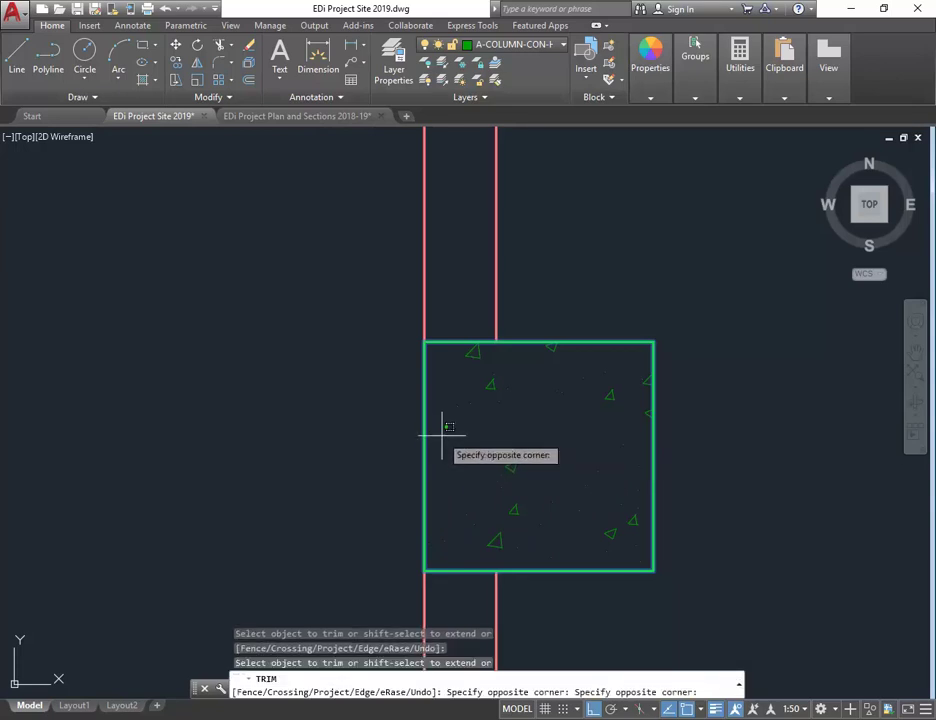
left_click(396, 473)
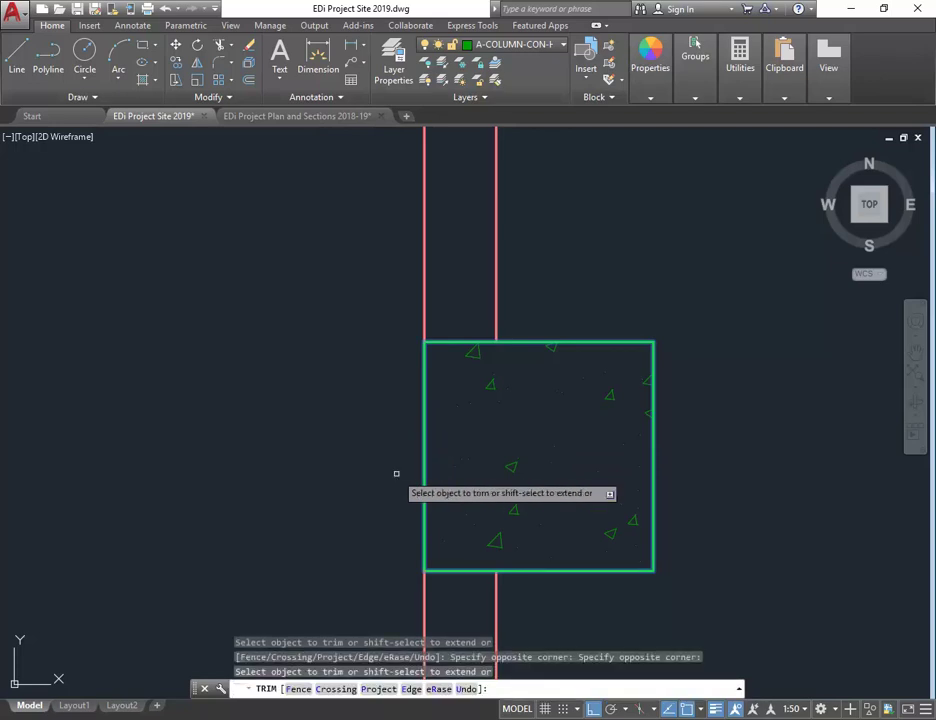
key("Escape")
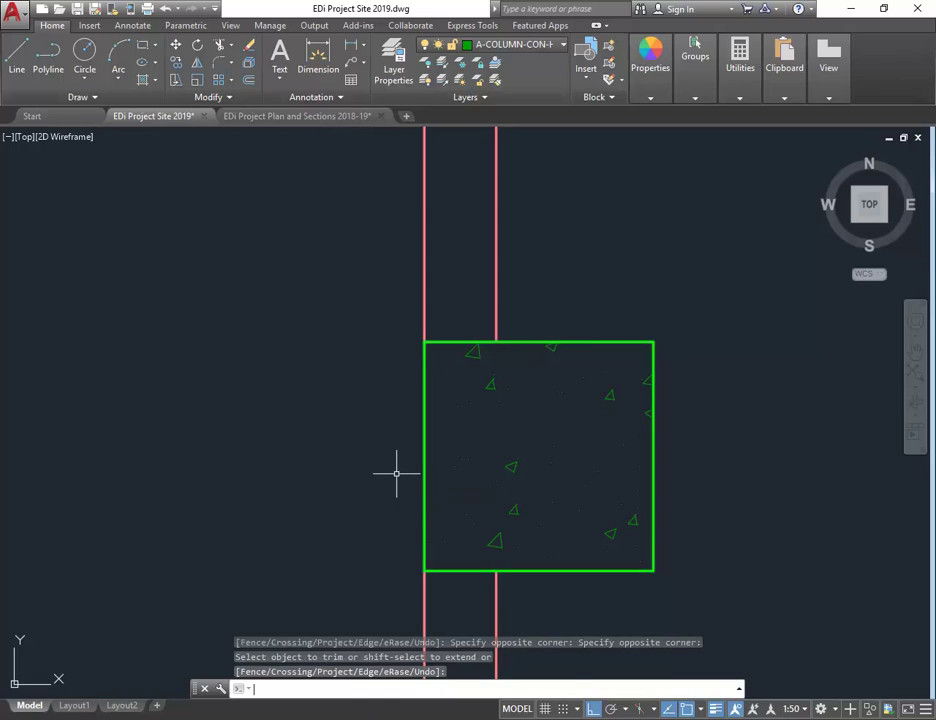
key("Return")
Check where the east wall's inner line ends at the middle east column, then bring the whole floor plan back into view
left_click(425, 266)
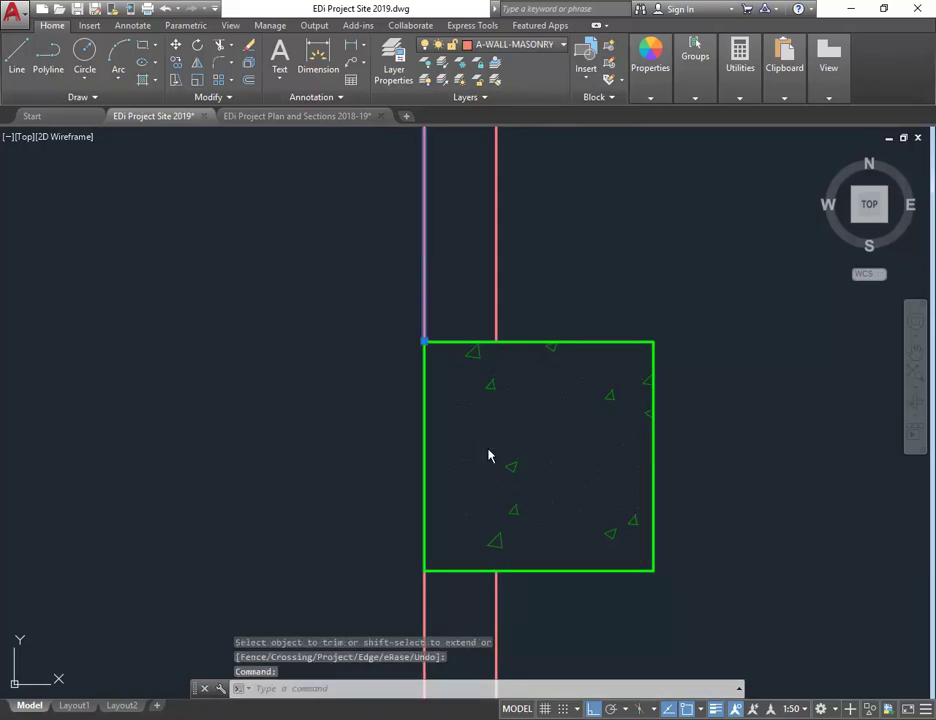
right_click(488, 447)
left_click(374, 361)
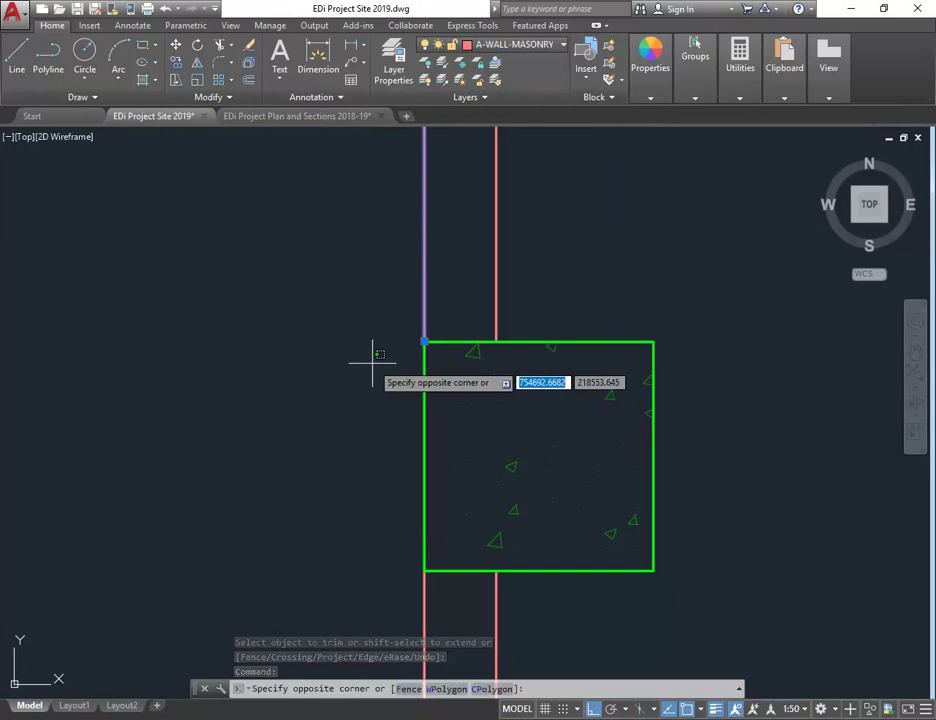
key("Escape")
key("Escape")
key("Escape")
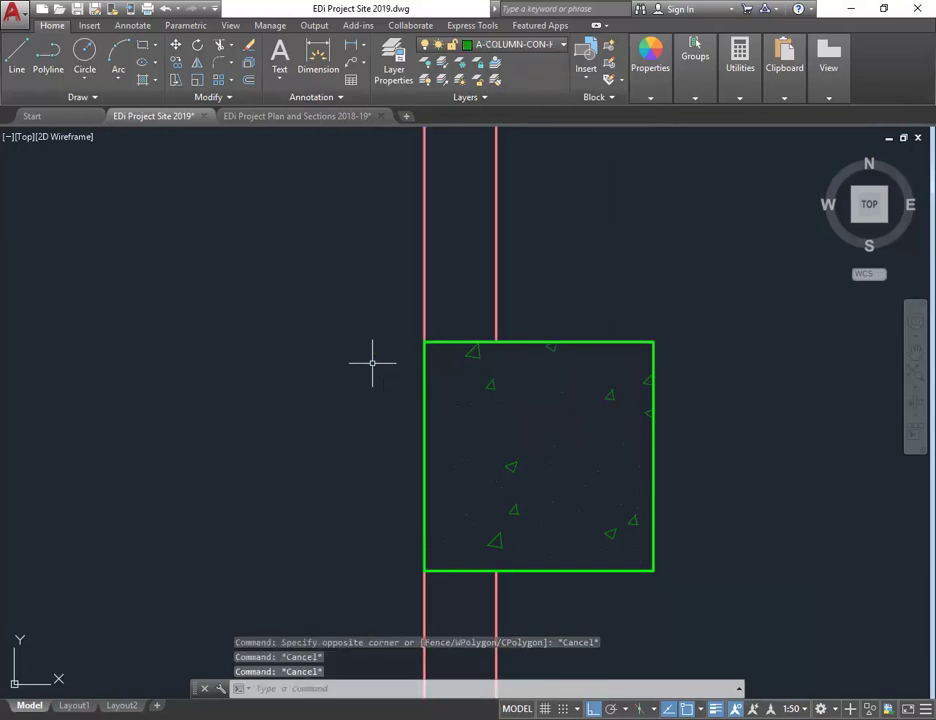
scroll(376, 365, "down", 8)
scroll(476, 367, "down", 3)
scroll(428, 328, "up", 2)
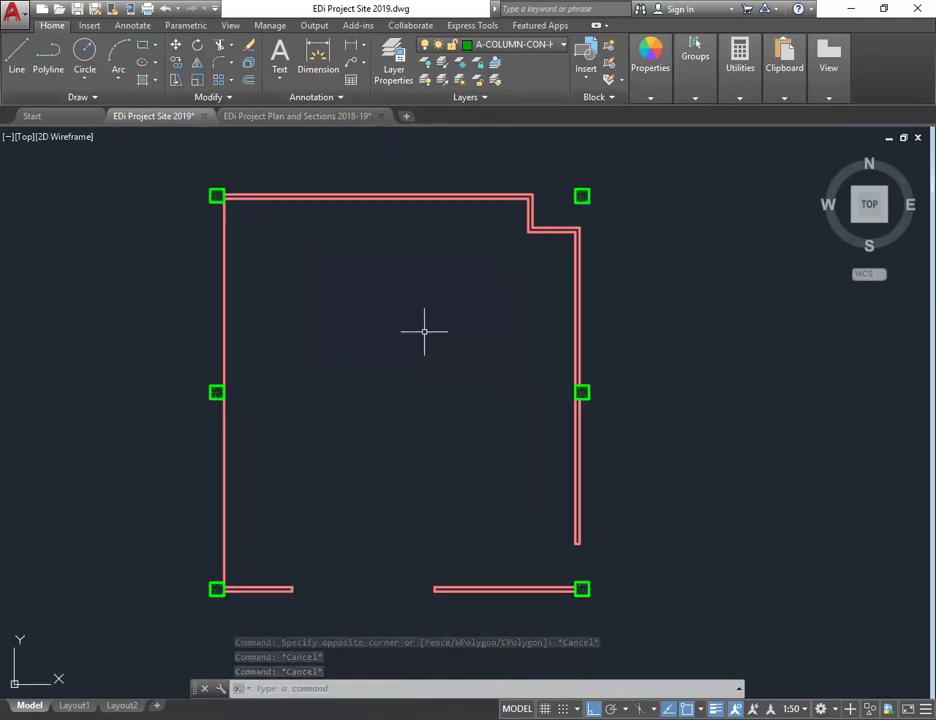